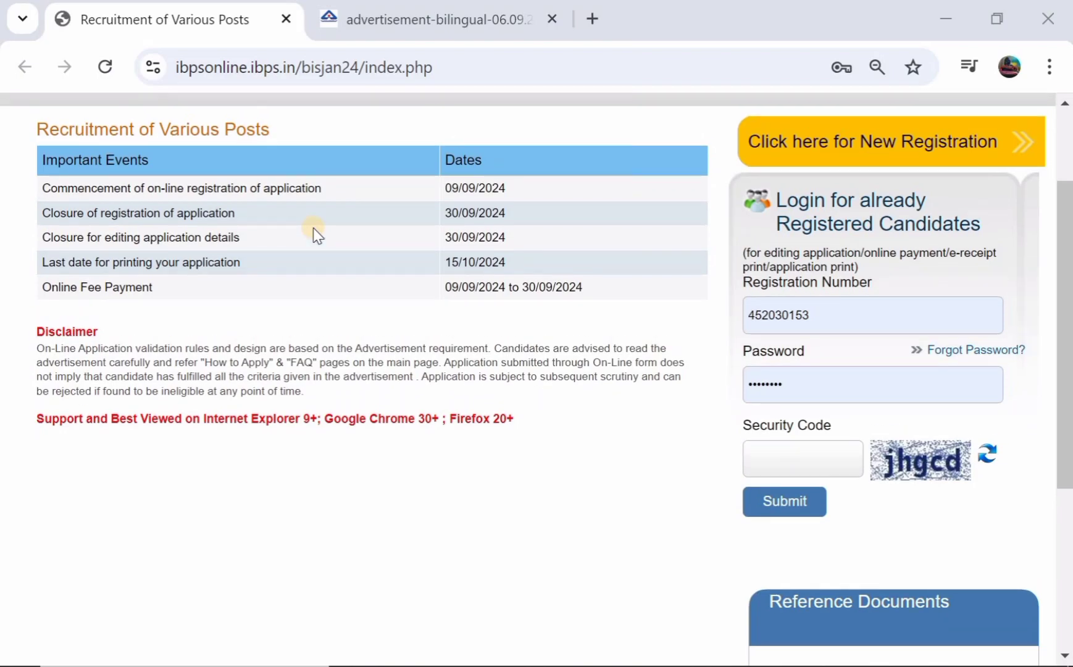
Switch from the IBPS login page to the BIS advertisement PDF (Advertisement No. 01/2024/ESTT)
{"action": "scroll", "coordinate": [312, 228], "scroll_direction": "up", "scroll_amount": 2}
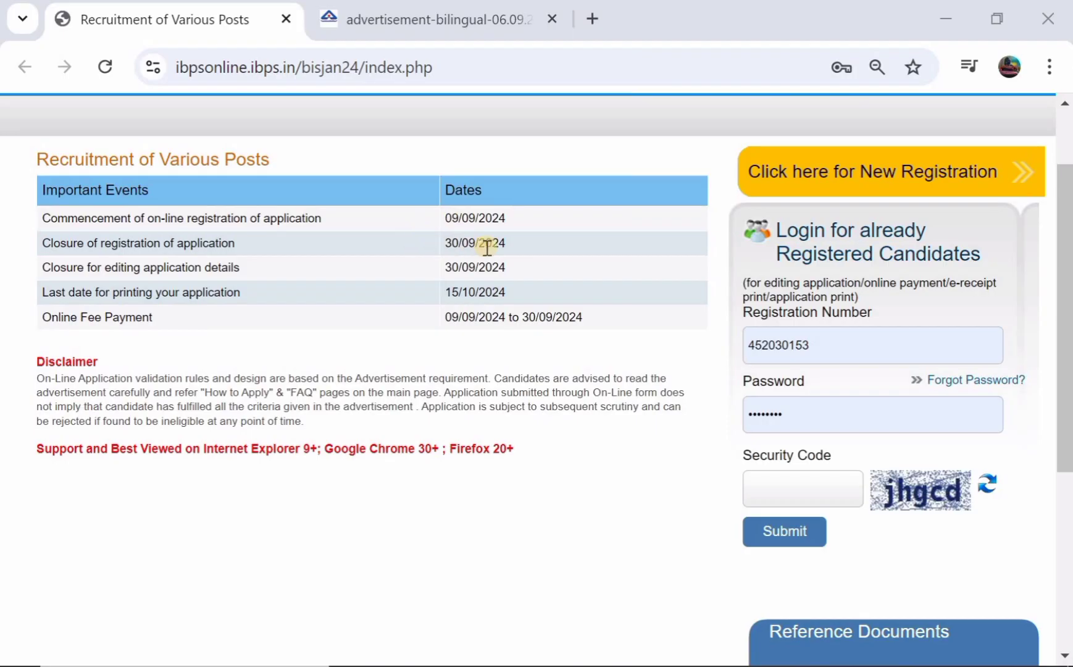
{"action": "scroll", "coordinate": [487, 247], "scroll_direction": "up", "scroll_amount": 2}
{"action": "left_click", "coordinate": [461, 18]}
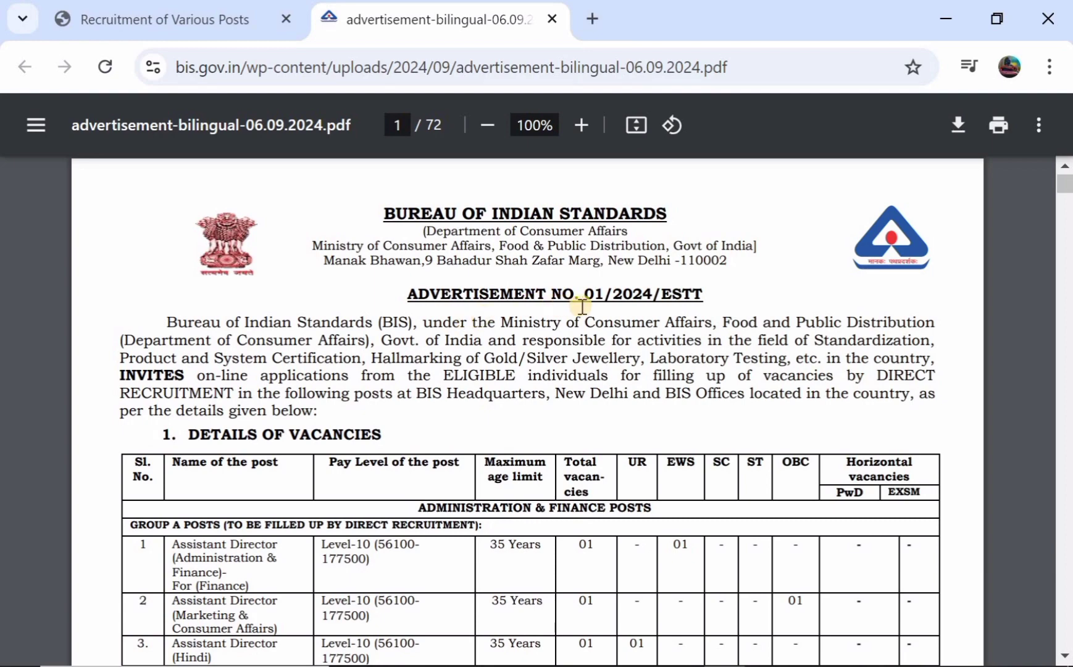
Scroll past the 12-post Details of Vacancies table and abbreviations to page 2's Educational Qualifications
{"action": "scroll", "coordinate": [367, 345], "scroll_direction": "down", "scroll_amount": 3}
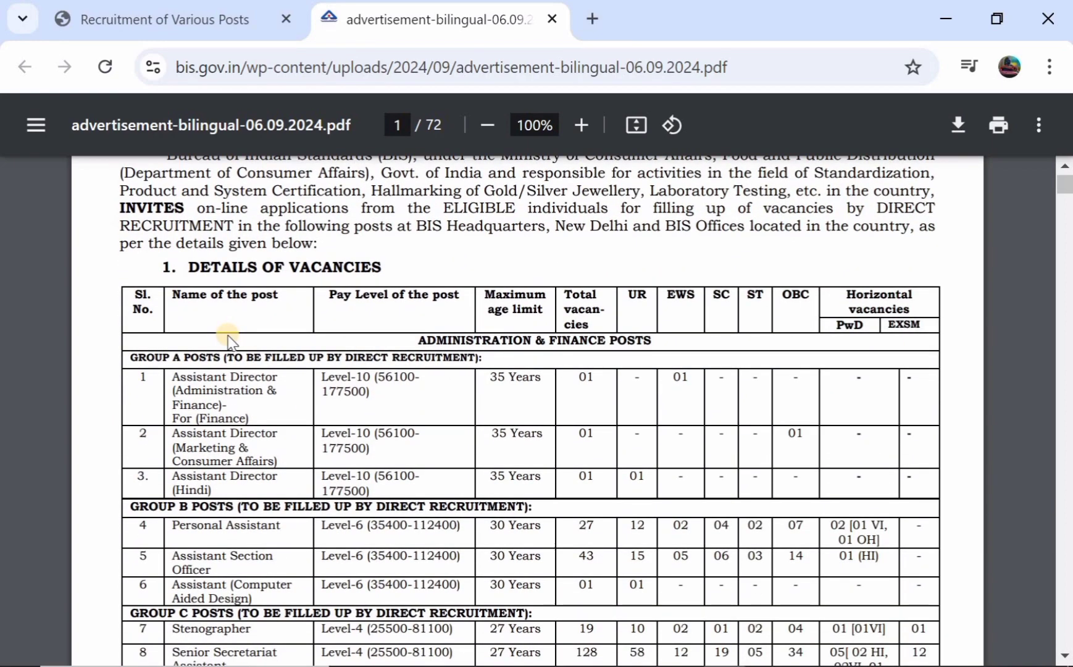
{"action": "scroll", "coordinate": [229, 339], "scroll_direction": "down", "scroll_amount": 1}
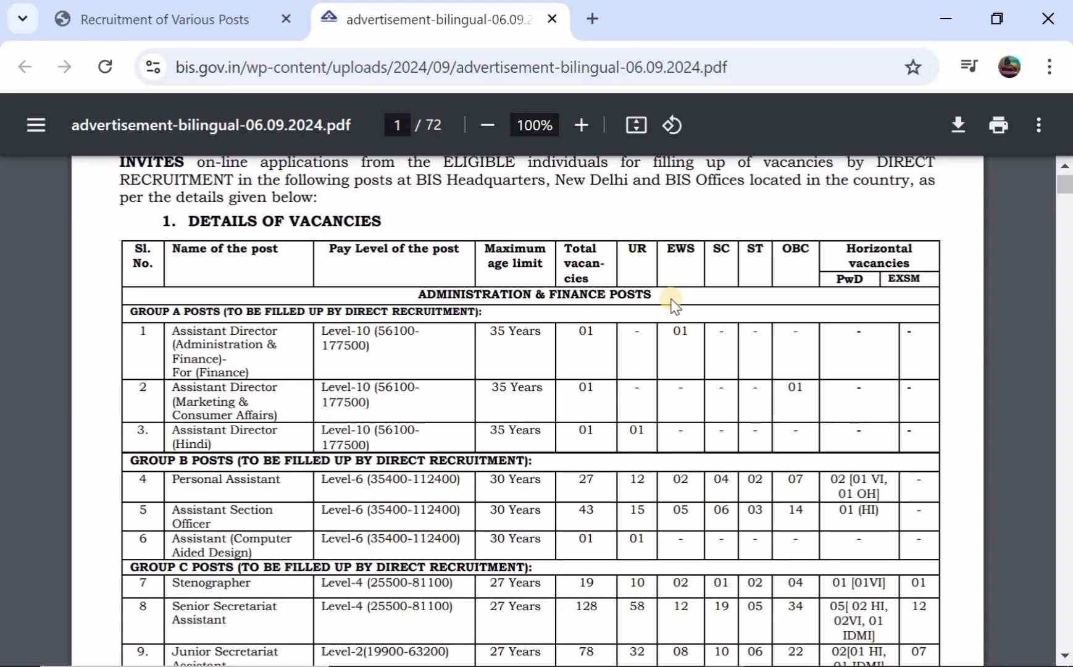
{"action": "scroll", "coordinate": [672, 302], "scroll_direction": "down", "scroll_amount": 1}
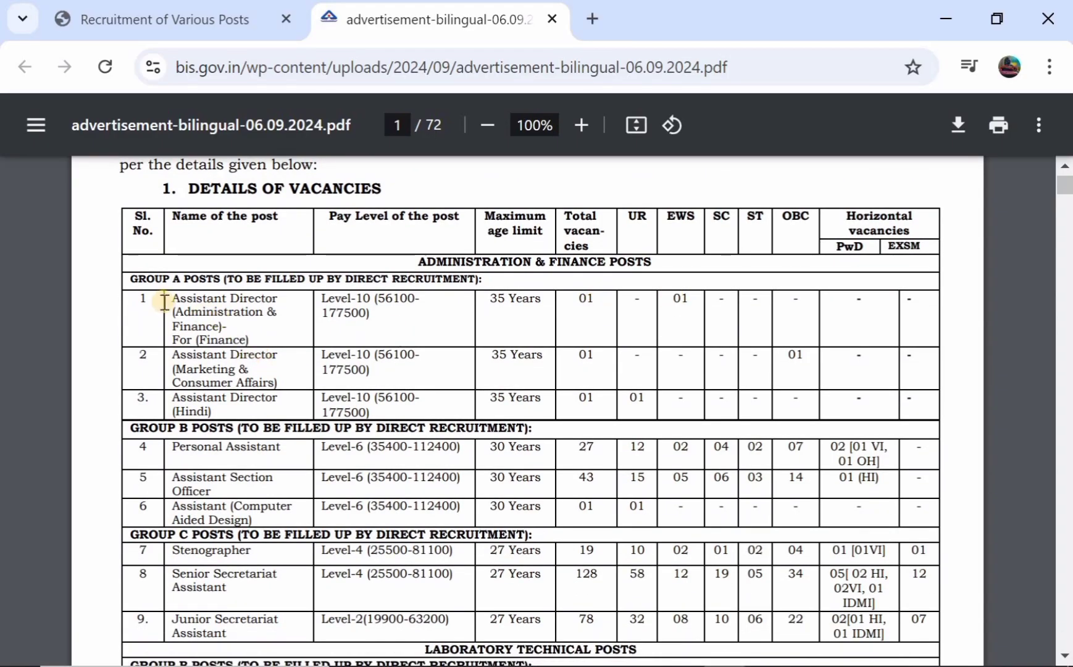
{"action": "scroll", "coordinate": [216, 312], "scroll_direction": "down", "scroll_amount": 1}
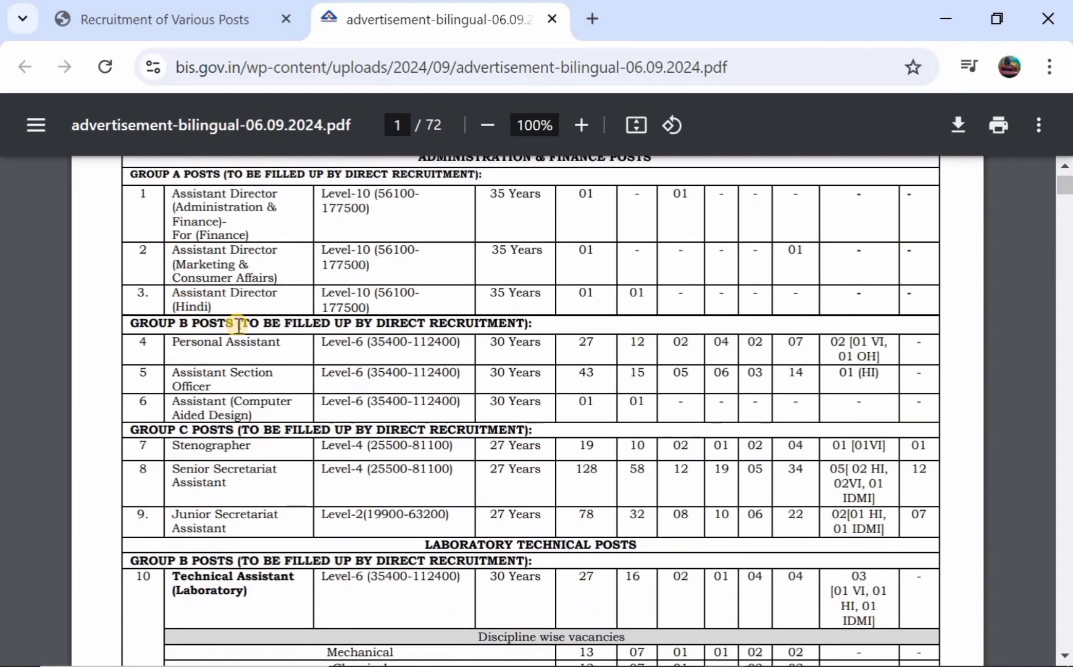
{"action": "scroll", "coordinate": [237, 321], "scroll_direction": "down", "scroll_amount": 1}
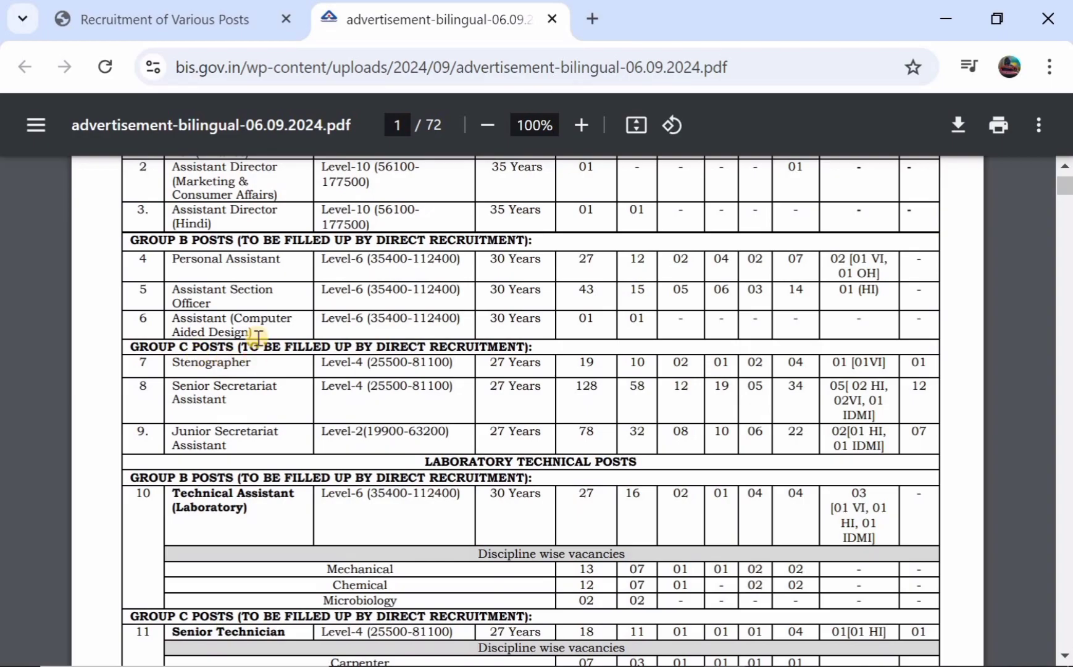
{"action": "scroll", "coordinate": [257, 336], "scroll_direction": "up", "scroll_amount": 2}
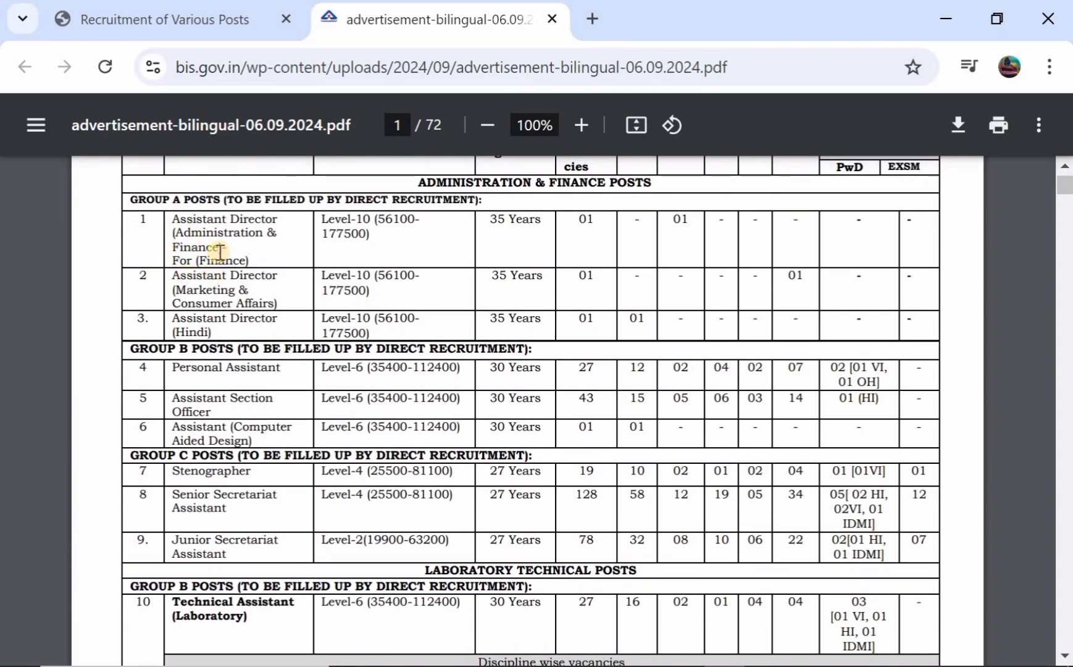
{"action": "scroll", "coordinate": [398, 281], "scroll_direction": "down", "scroll_amount": 3}
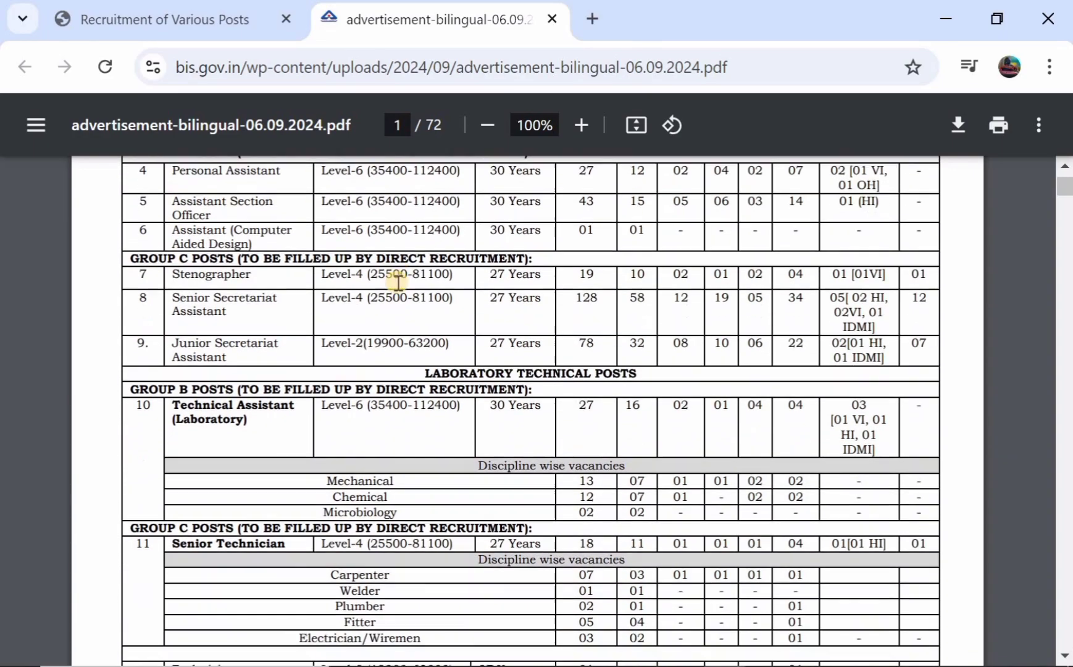
{"action": "scroll", "coordinate": [399, 281], "scroll_direction": "down", "scroll_amount": 6}
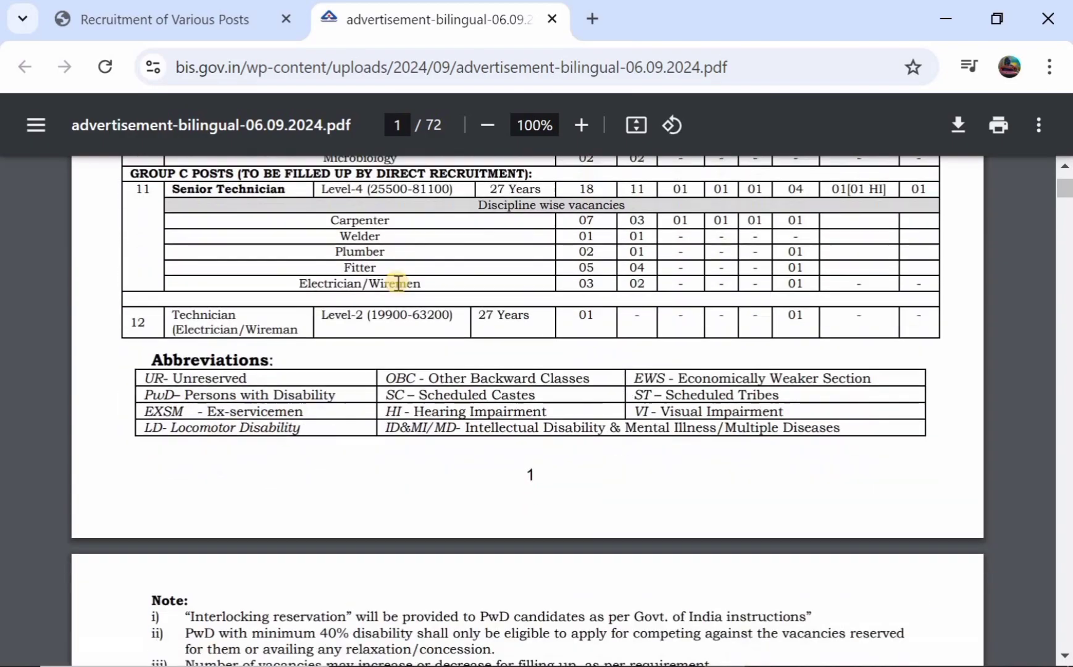
{"action": "scroll", "coordinate": [398, 283], "scroll_direction": "down", "scroll_amount": 6}
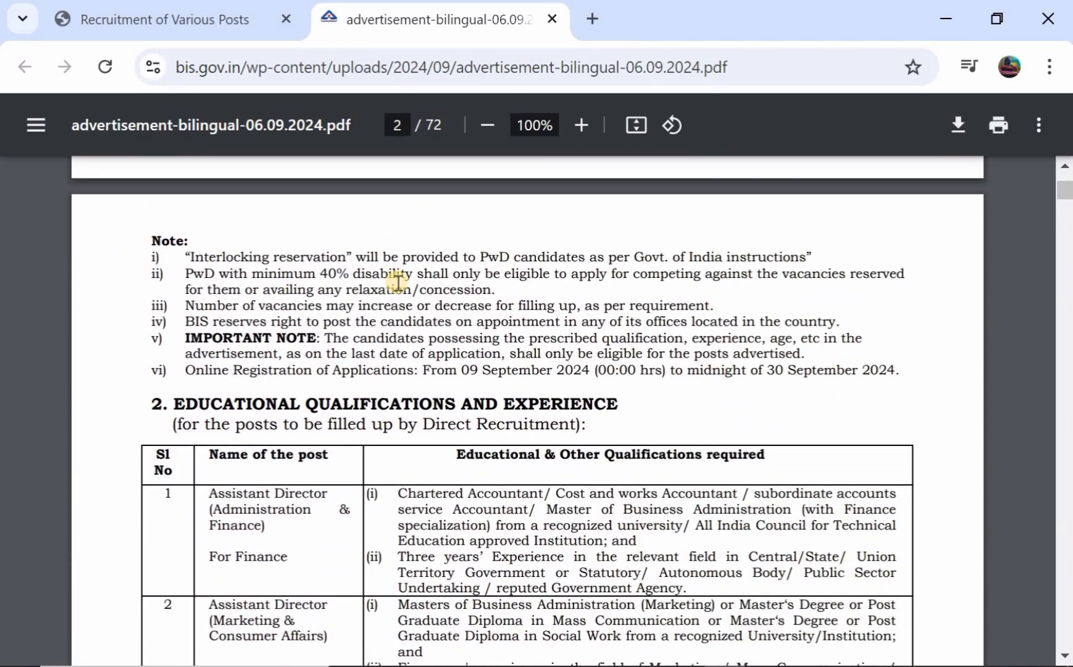
Read through the educational qualifications and recruitment process pages of the advertisement
{"action": "scroll", "coordinate": [399, 280], "scroll_direction": "down", "scroll_amount": 1}
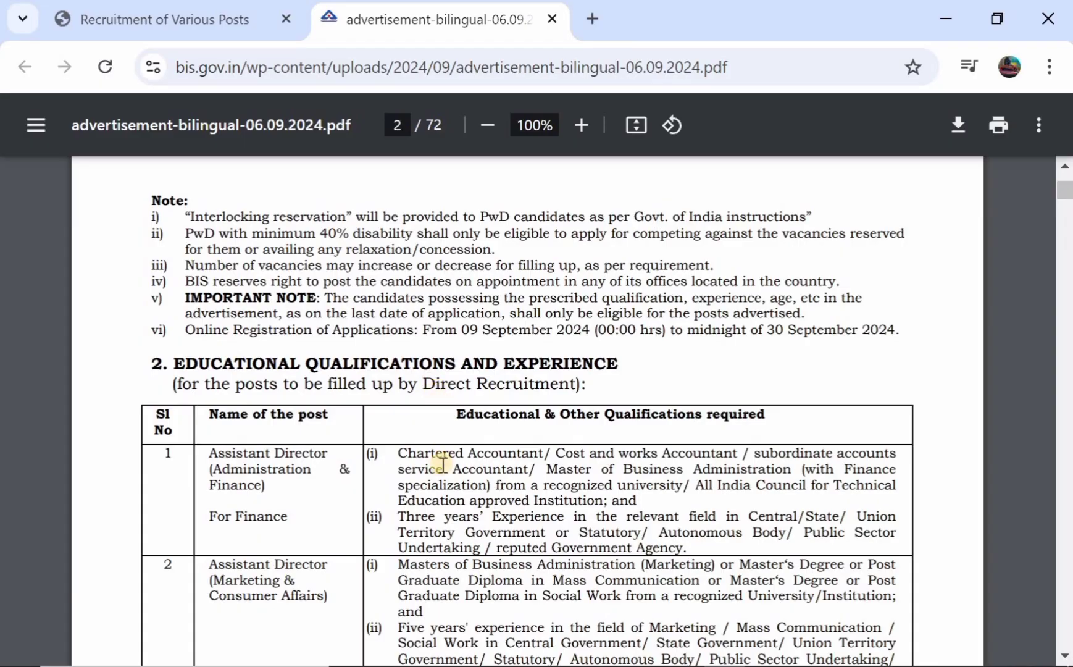
{"action": "scroll", "coordinate": [442, 463], "scroll_direction": "down", "scroll_amount": 2}
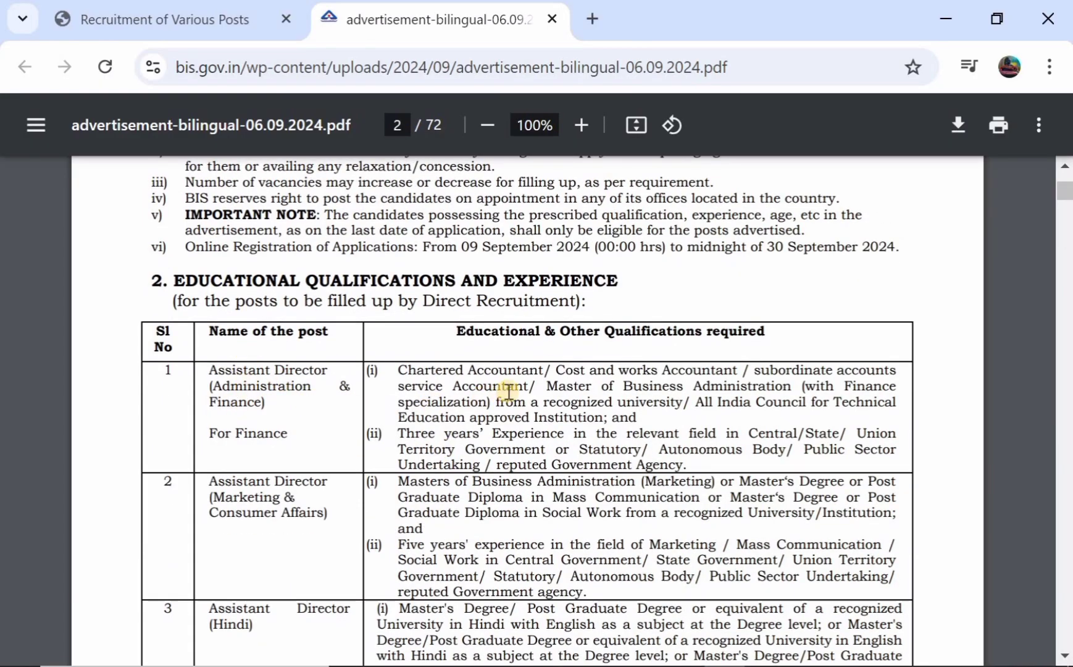
{"action": "scroll", "coordinate": [508, 389], "scroll_direction": "down", "scroll_amount": 8}
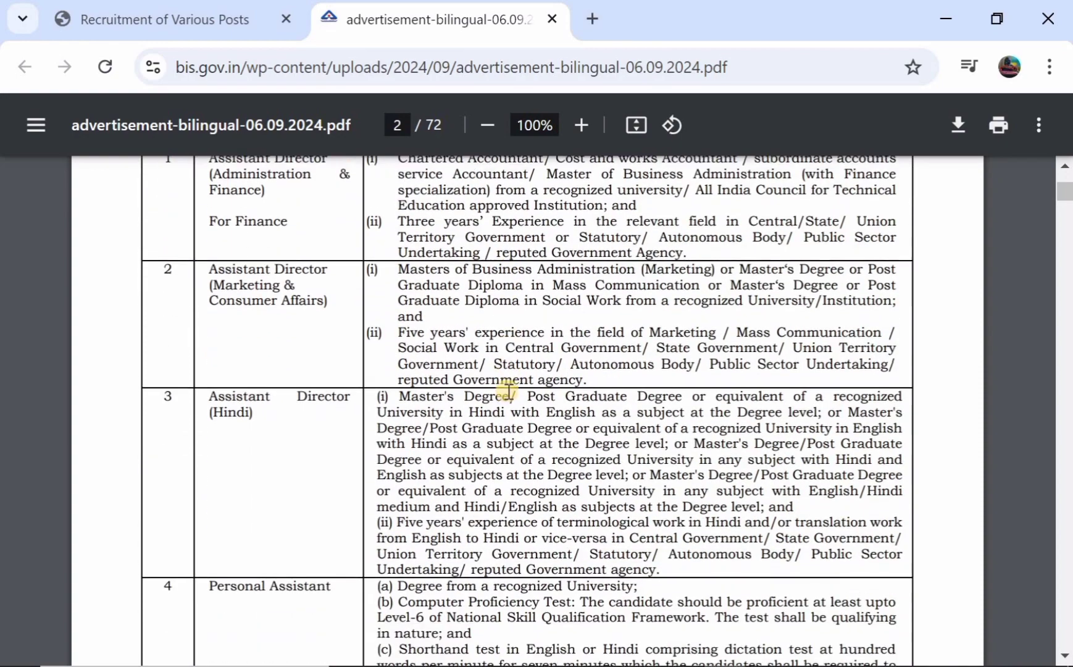
{"action": "scroll", "coordinate": [438, 374], "scroll_direction": "down", "scroll_amount": 4}
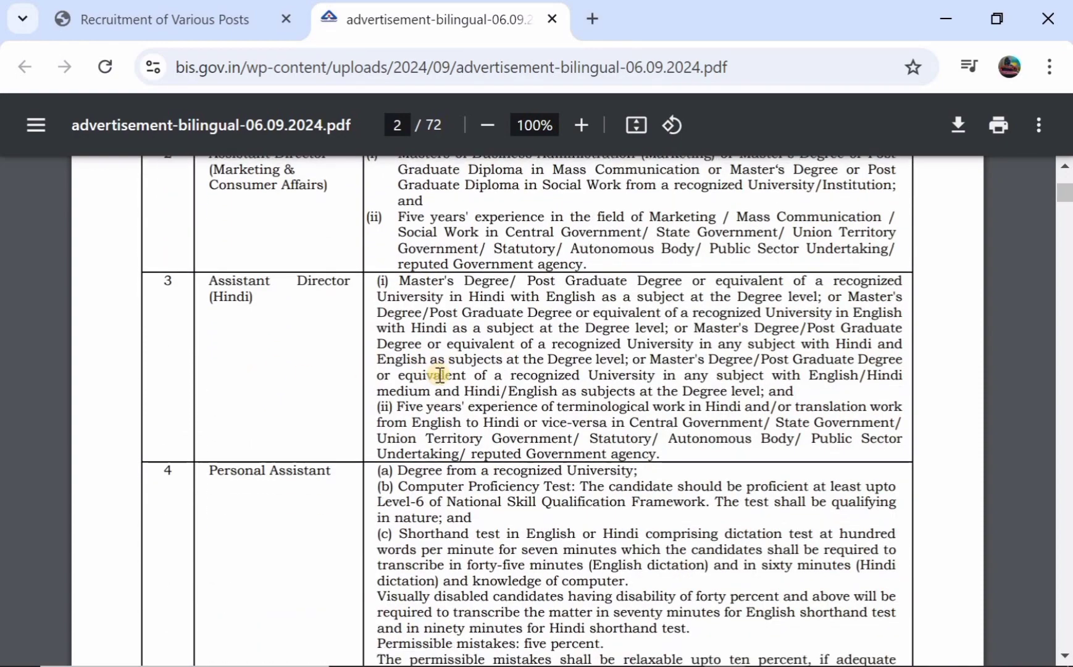
{"action": "scroll", "coordinate": [438, 374], "scroll_direction": "down", "scroll_amount": 2}
{"action": "scroll", "coordinate": [439, 374], "scroll_direction": "down", "scroll_amount": 15}
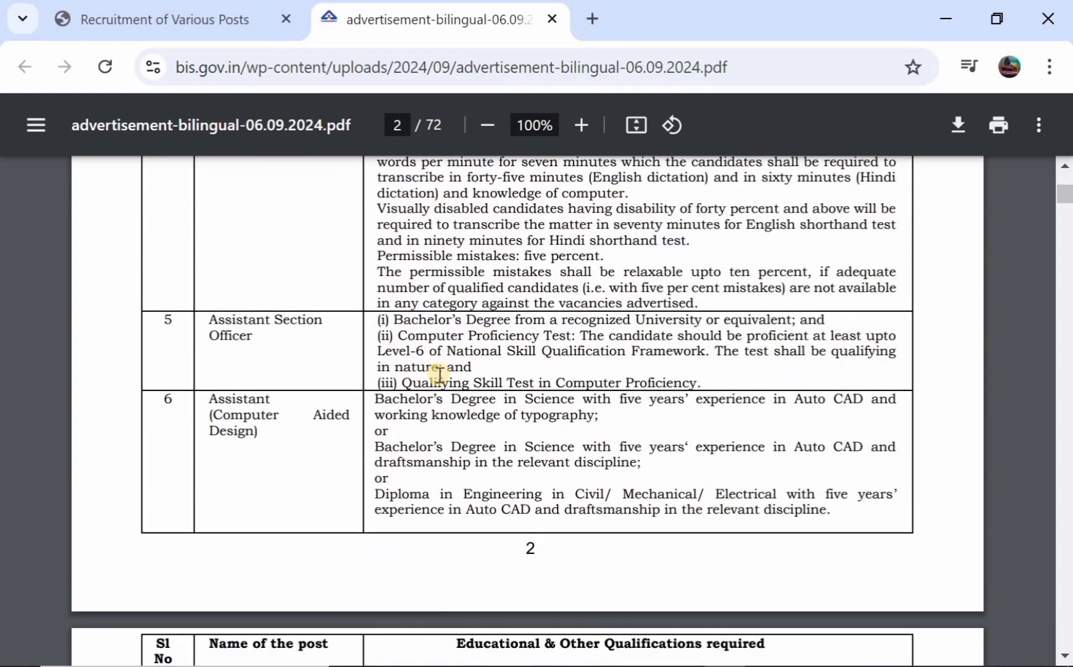
{"action": "scroll", "coordinate": [440, 374], "scroll_direction": "down", "scroll_amount": 20}
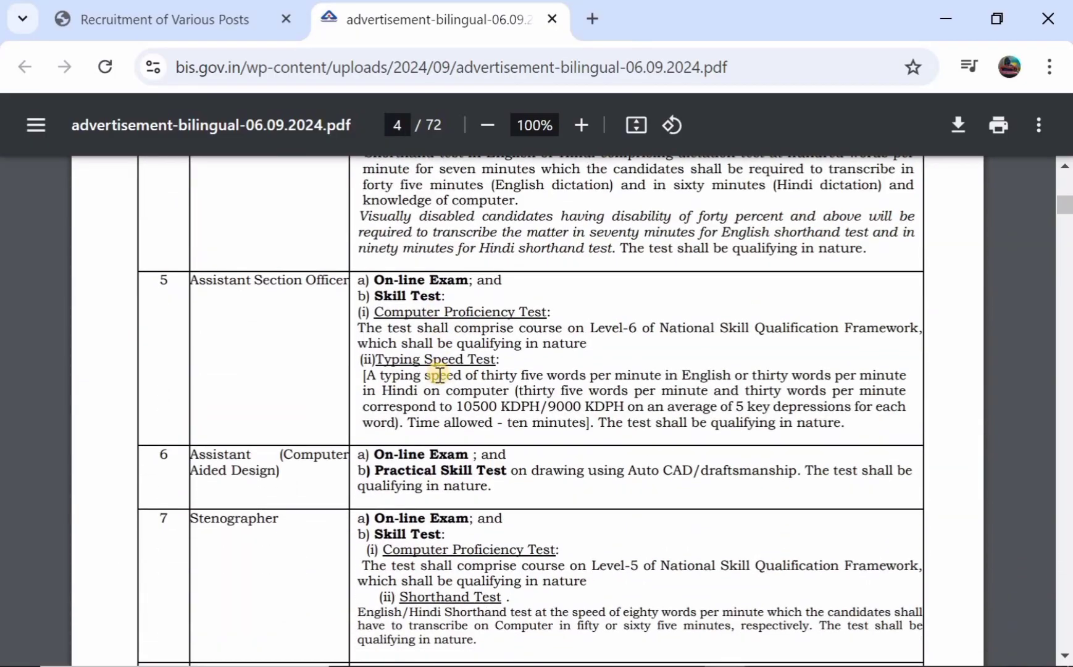
{"action": "scroll", "coordinate": [438, 375], "scroll_direction": "up", "scroll_amount": 5}
{"action": "scroll", "coordinate": [437, 374], "scroll_direction": "up", "scroll_amount": 2}
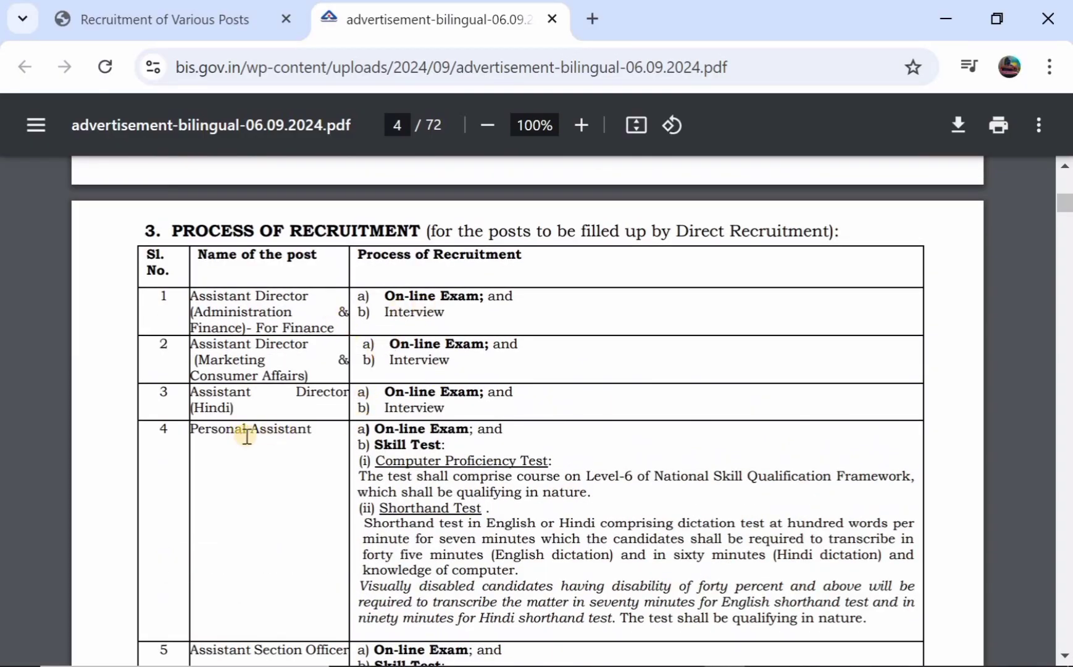
Review the exam structure and page 6 age relaxation table, then return to the recruitment tab
{"action": "scroll", "coordinate": [401, 465], "scroll_direction": "down", "scroll_amount": 15}
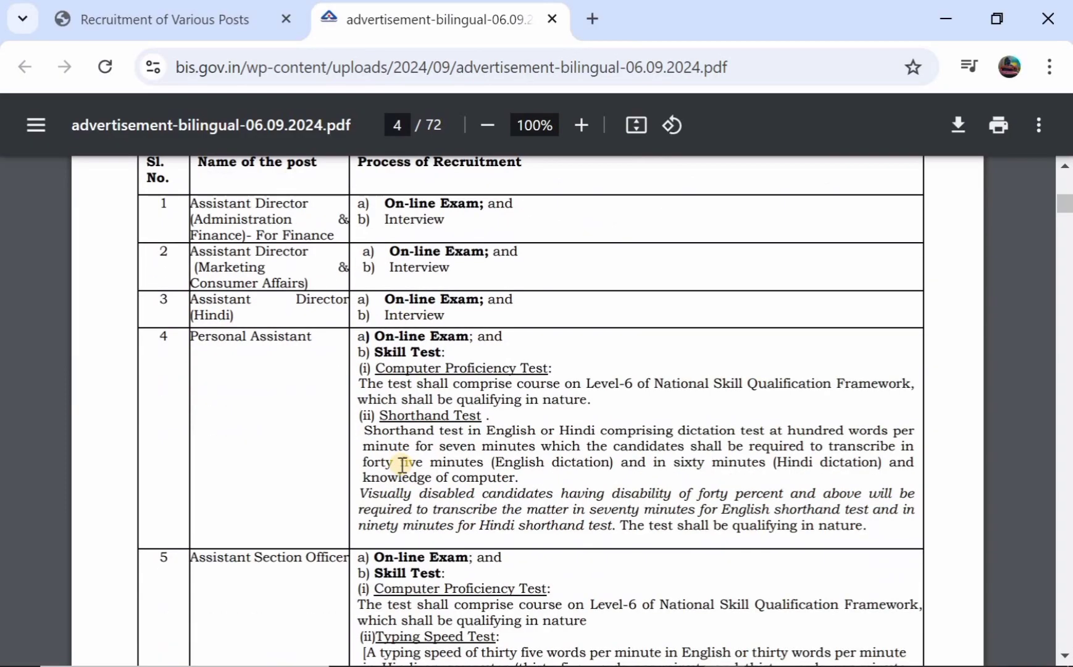
{"action": "scroll", "coordinate": [402, 465], "scroll_direction": "down", "scroll_amount": 15}
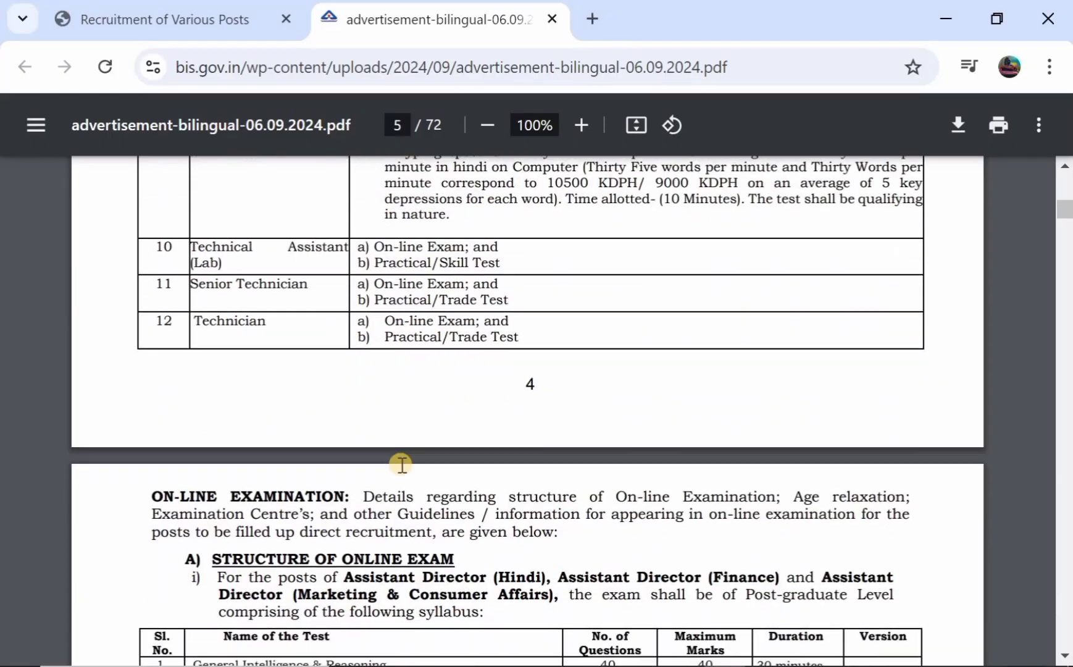
{"action": "scroll", "coordinate": [401, 464], "scroll_direction": "down", "scroll_amount": 15}
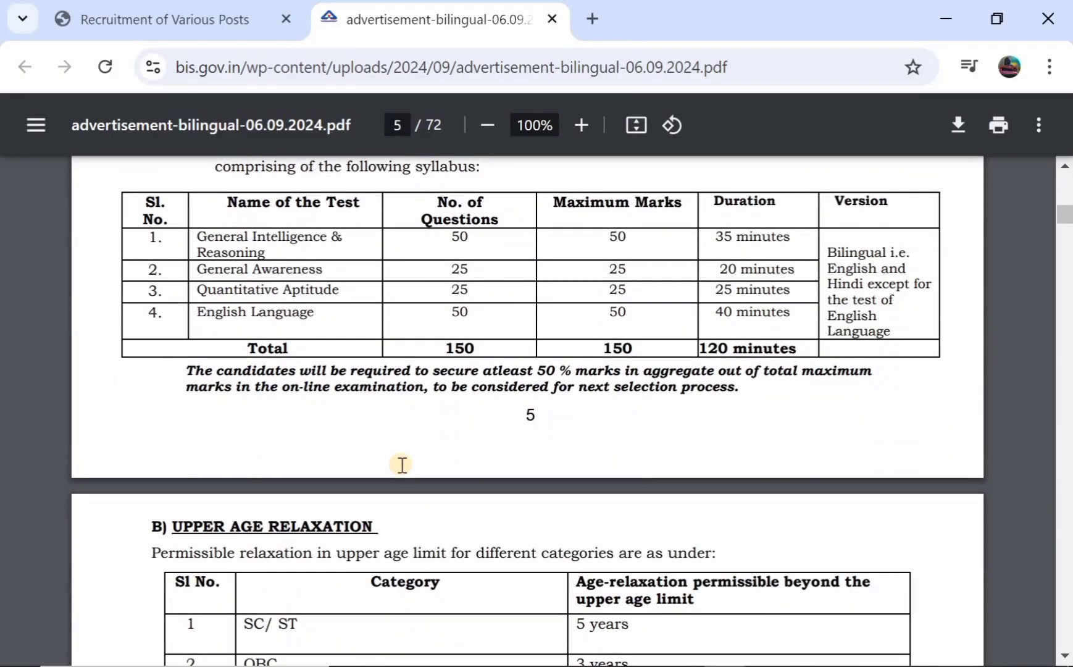
{"action": "scroll", "coordinate": [402, 464], "scroll_direction": "down", "scroll_amount": 3}
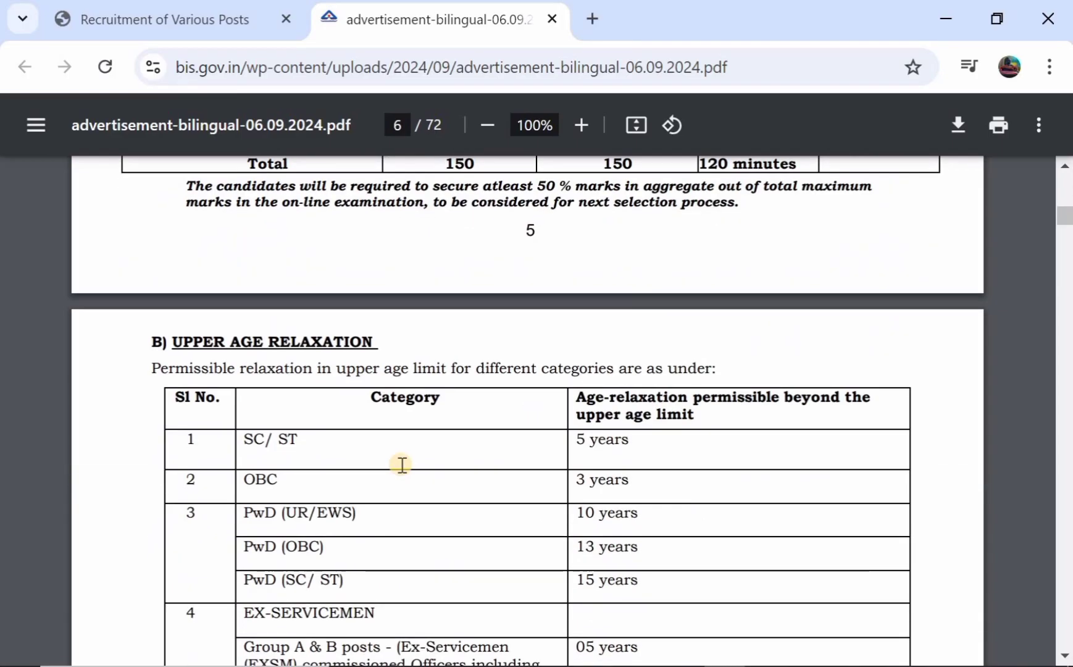
{"action": "key", "text": "ctrl+shift+Tab"}
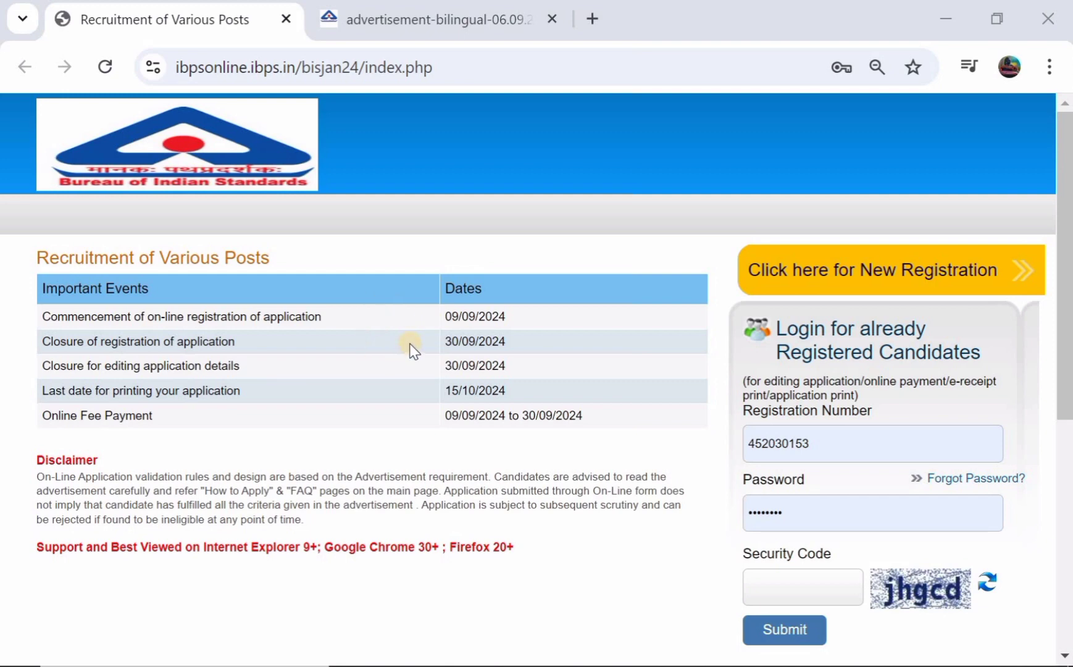
Start a new candidate registration on the recruitment portal
{"action": "scroll", "coordinate": [572, 319], "scroll_direction": "down", "scroll_amount": 1}
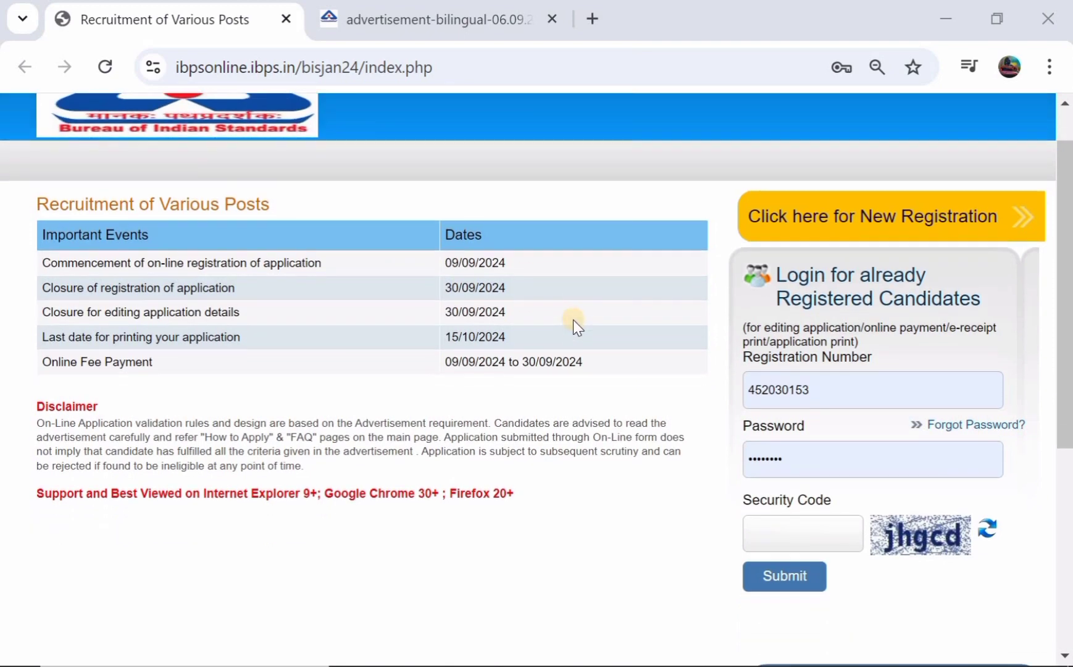
{"action": "left_click", "coordinate": [848, 224]}
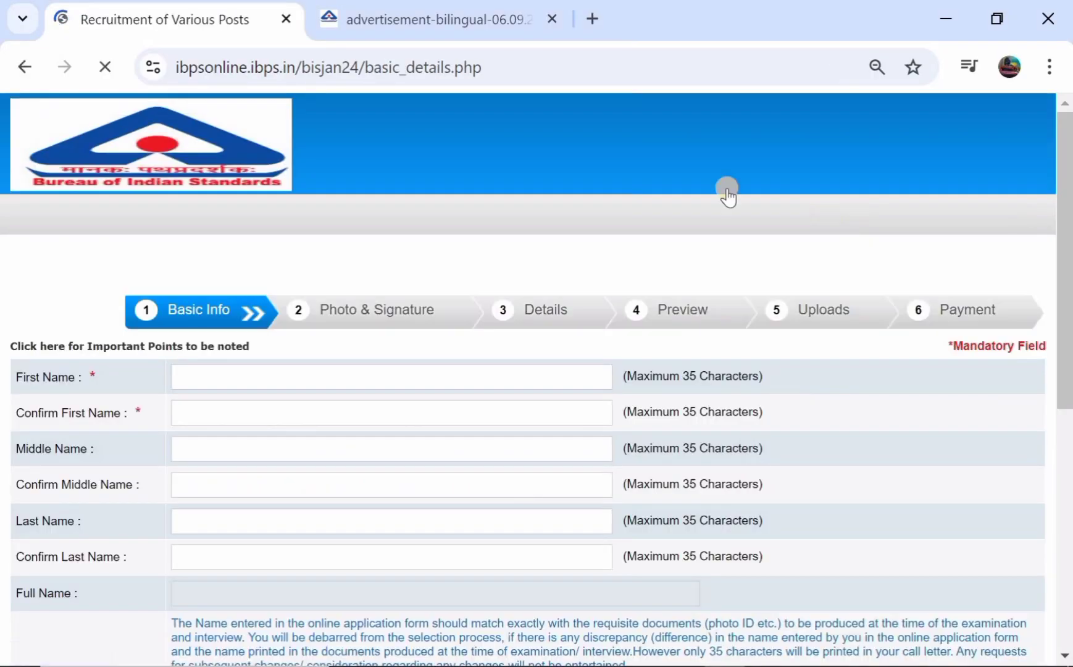
{"action": "scroll", "coordinate": [502, 220], "scroll_direction": "down", "scroll_amount": 2}
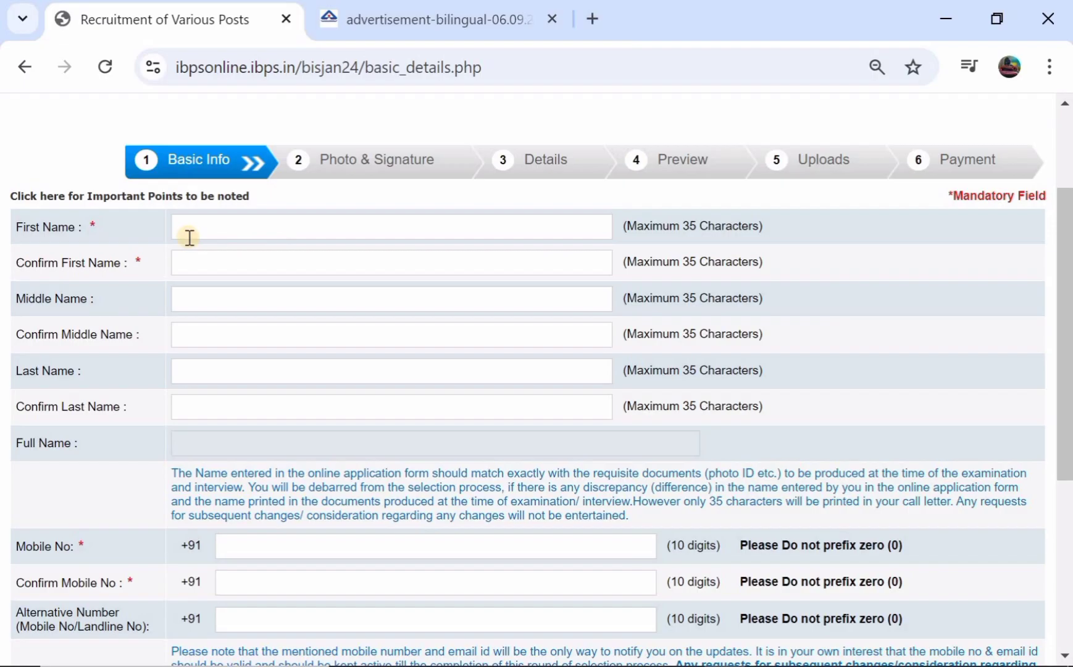
Enter the candidate's first name and its confirmation in Basic Info
{"action": "left_click", "coordinate": [234, 232]}
{"action": "left_click", "coordinate": [191, 262]}
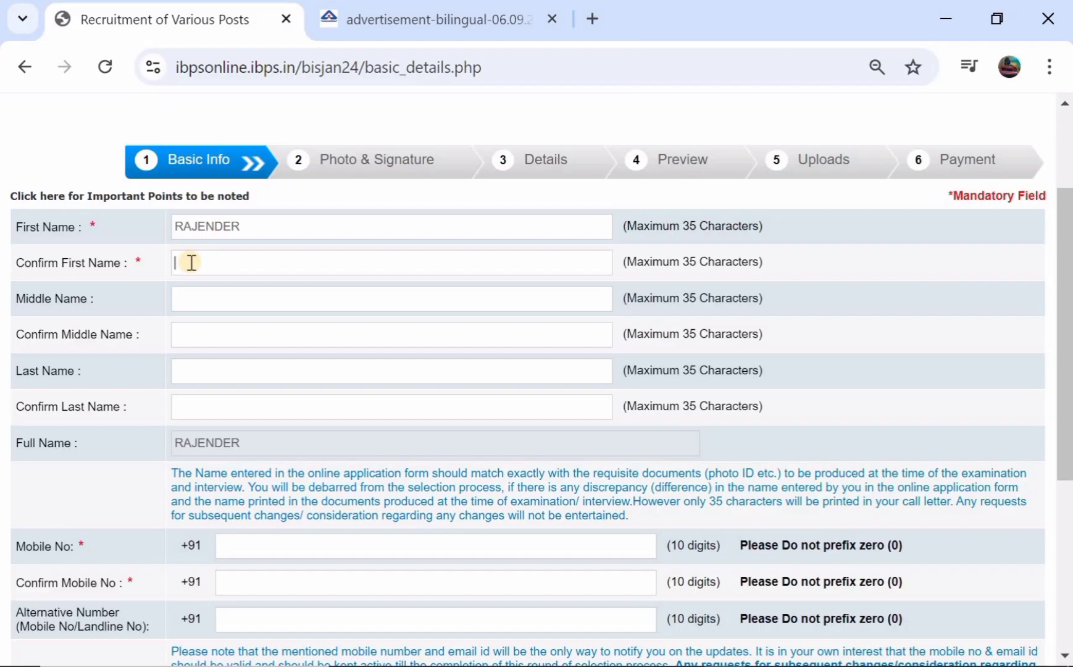
Enter the candidate's last name and its confirmation
{"action": "scroll", "coordinate": [191, 262], "scroll_direction": "down", "scroll_amount": 1}
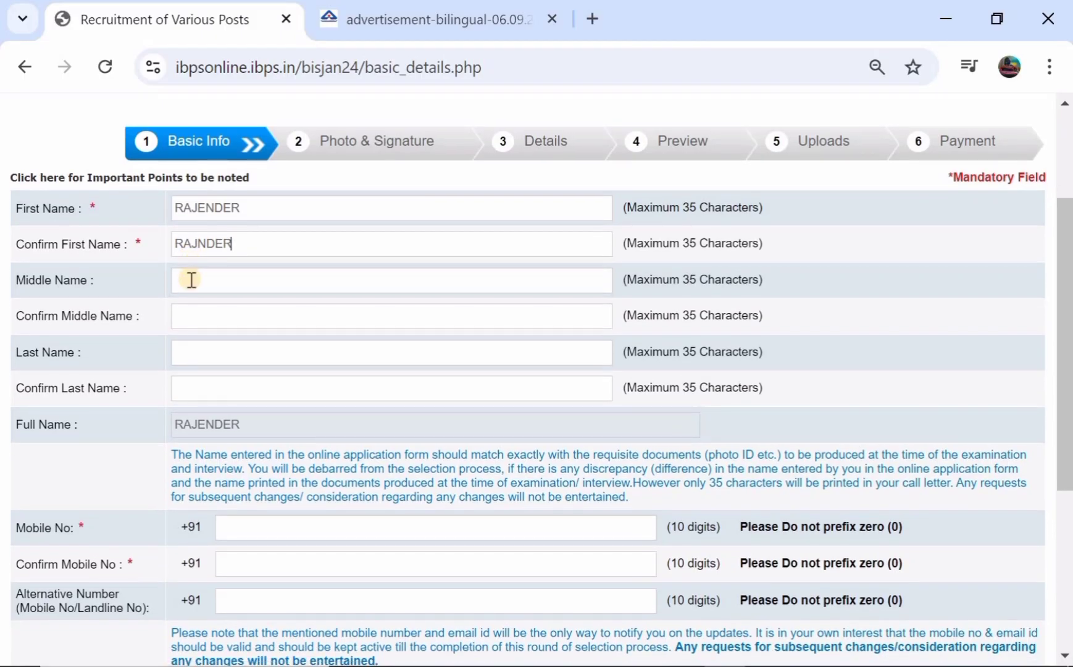
{"action": "left_click", "coordinate": [195, 346]}
{"action": "left_click", "coordinate": [195, 385]}
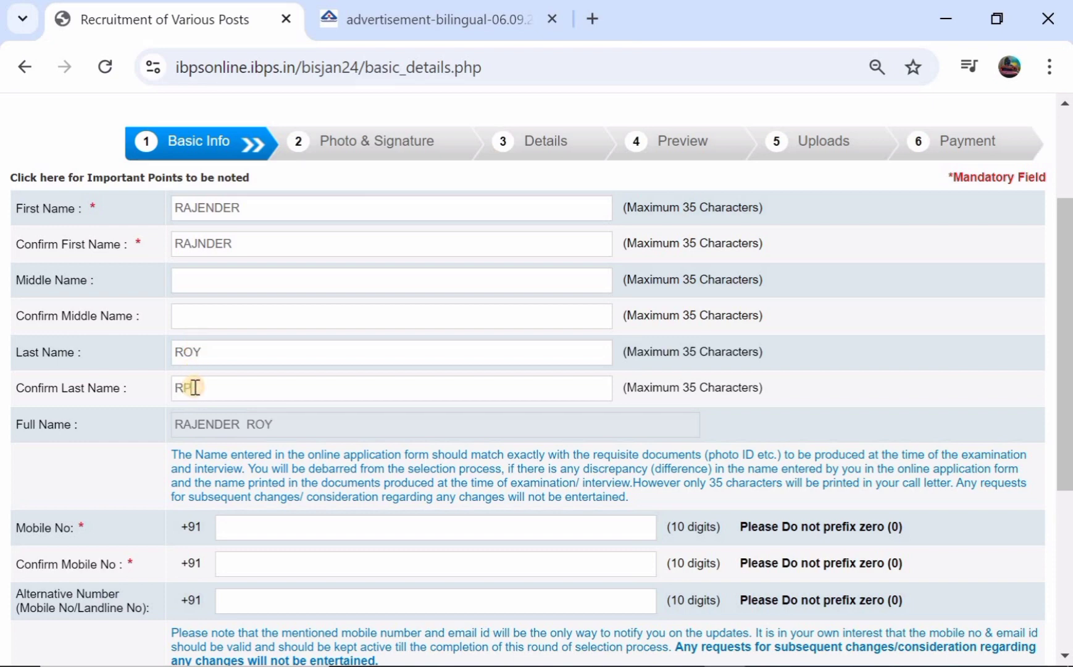
Type the e-mail username into the Email ID field, correcting a mistyped entry
{"action": "scroll", "coordinate": [247, 379], "scroll_direction": "down", "scroll_amount": 1}
{"action": "scroll", "coordinate": [259, 377], "scroll_direction": "down", "scroll_amount": 1}
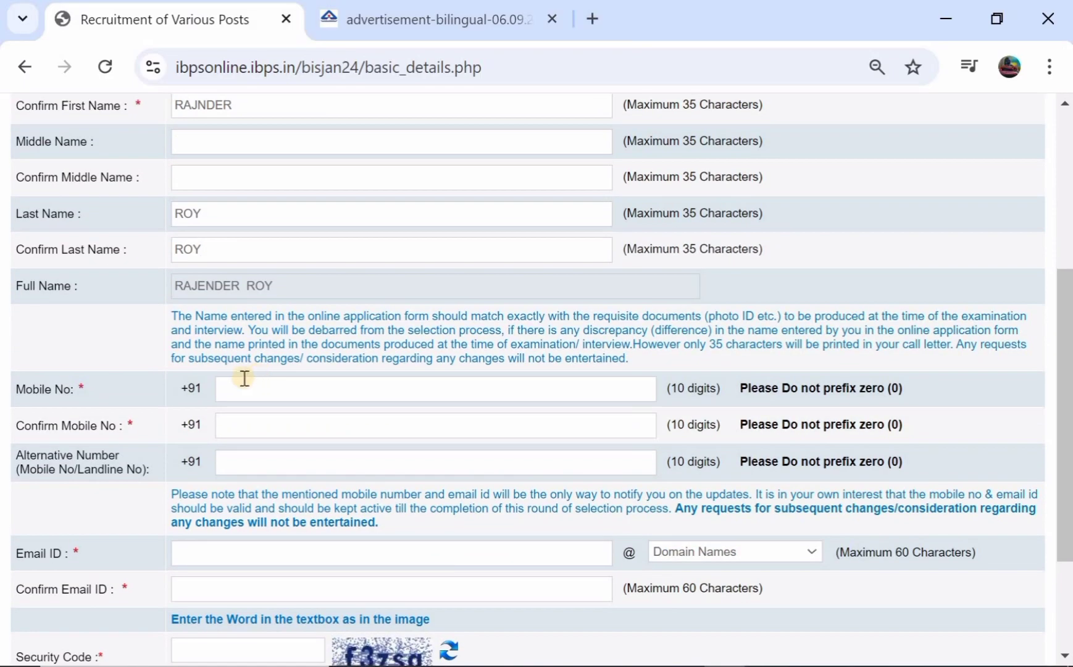
{"action": "scroll", "coordinate": [242, 419], "scroll_direction": "down", "scroll_amount": 1}
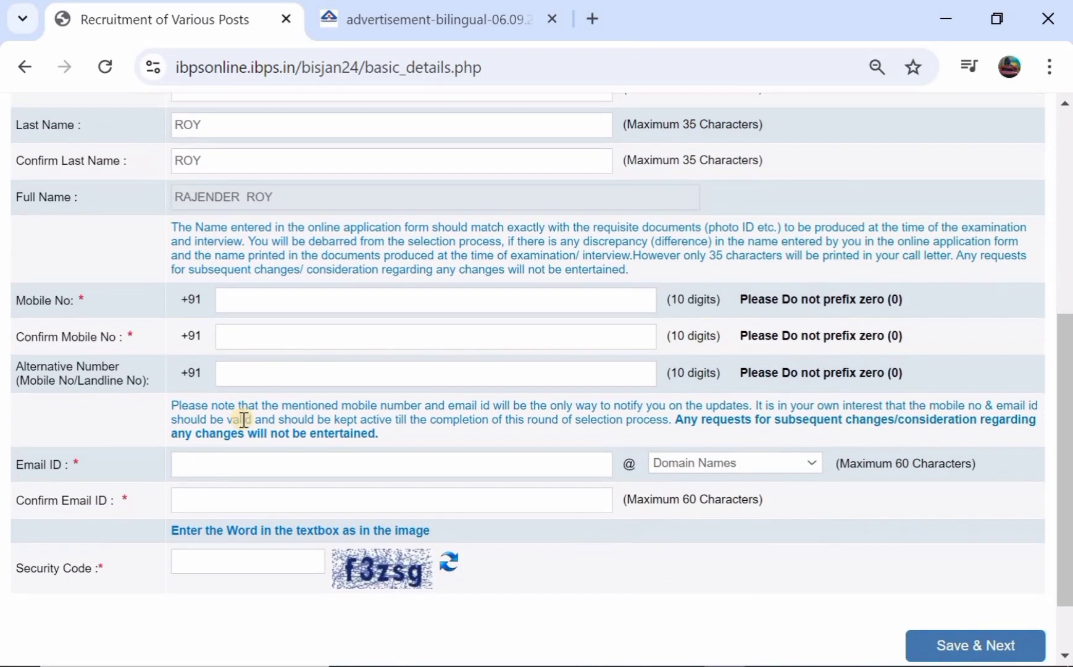
{"action": "scroll", "coordinate": [244, 419], "scroll_direction": "down", "scroll_amount": 1}
{"action": "left_click", "coordinate": [271, 405]}
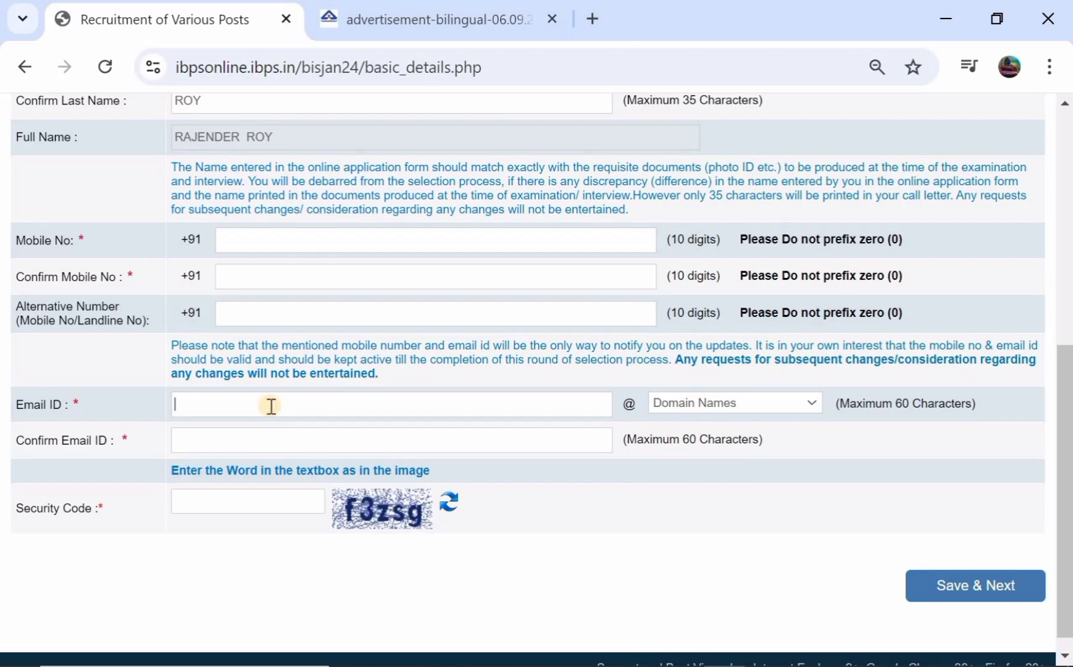
Choose gmail.com as the domain, repeat the full address in Confirm Email ID, and save
{"action": "left_click", "coordinate": [665, 403]}
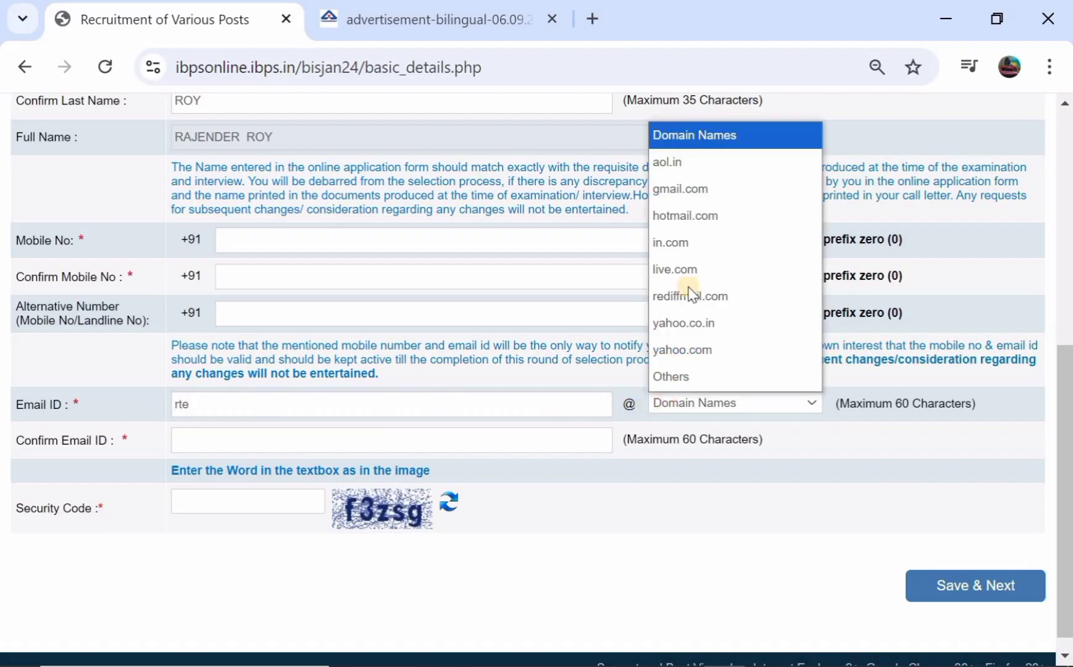
{"action": "left_click", "coordinate": [687, 187]}
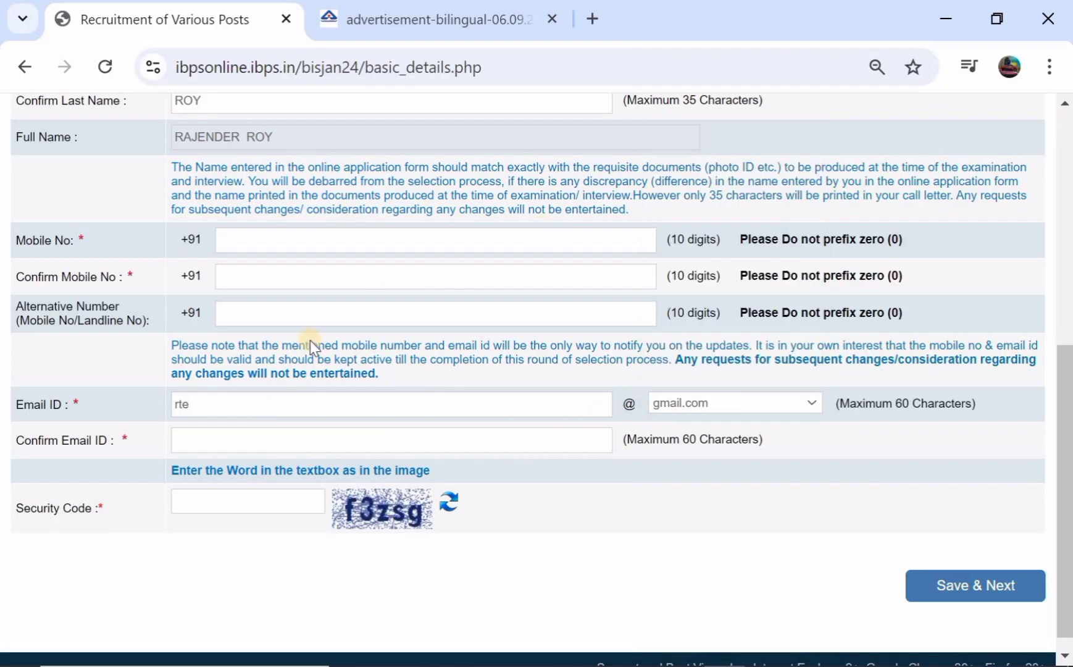
{"action": "left_click", "coordinate": [222, 446]}
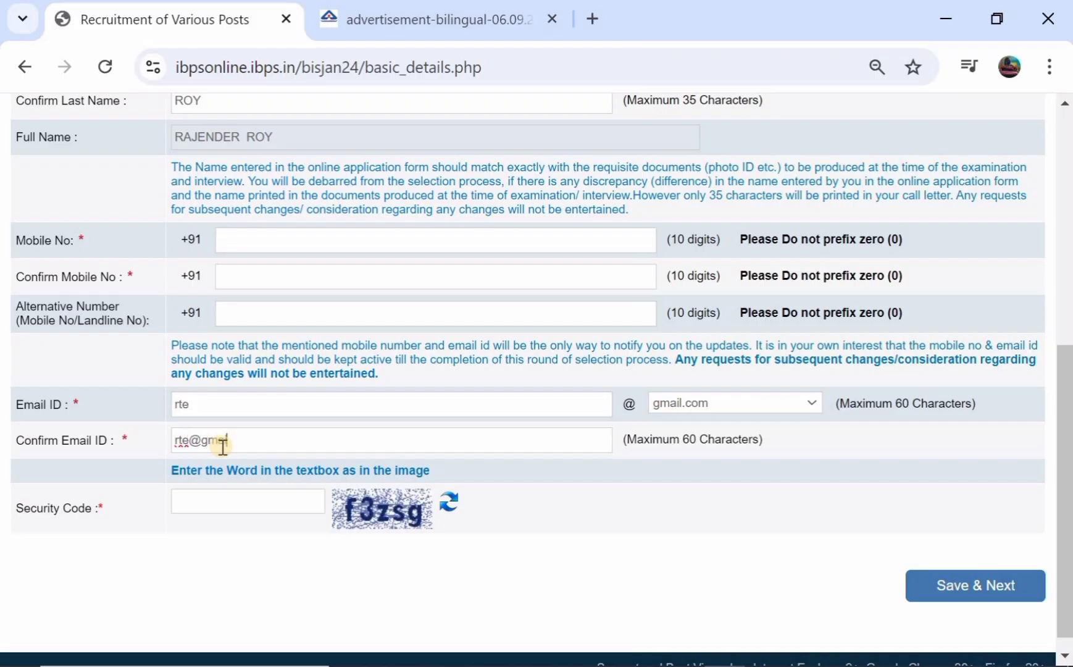
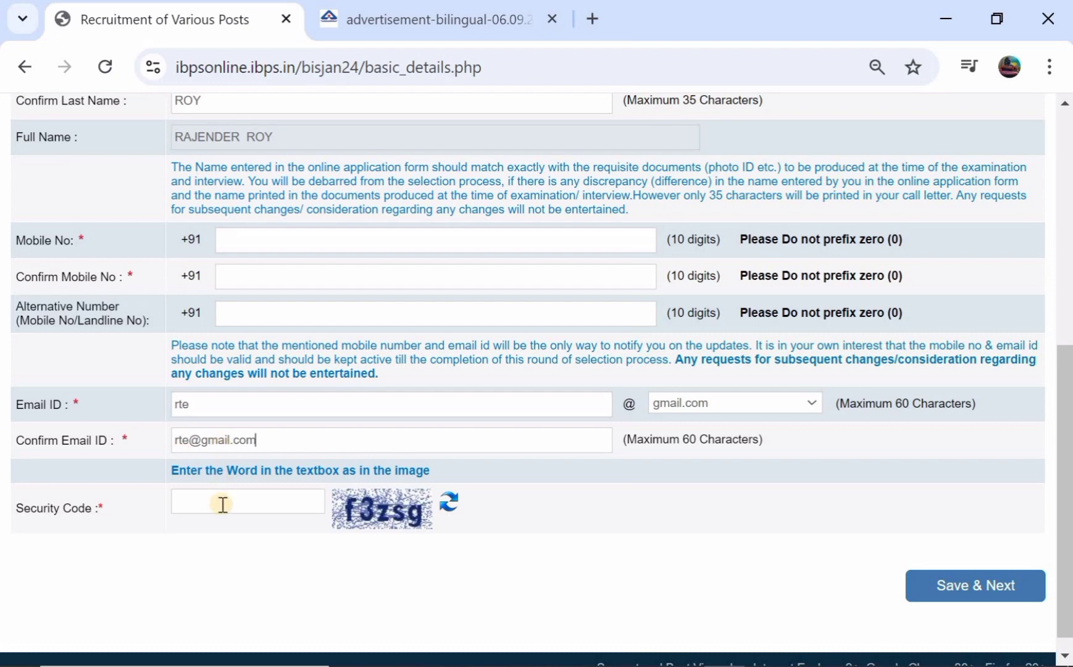
{"action": "left_click", "coordinate": [918, 584]}
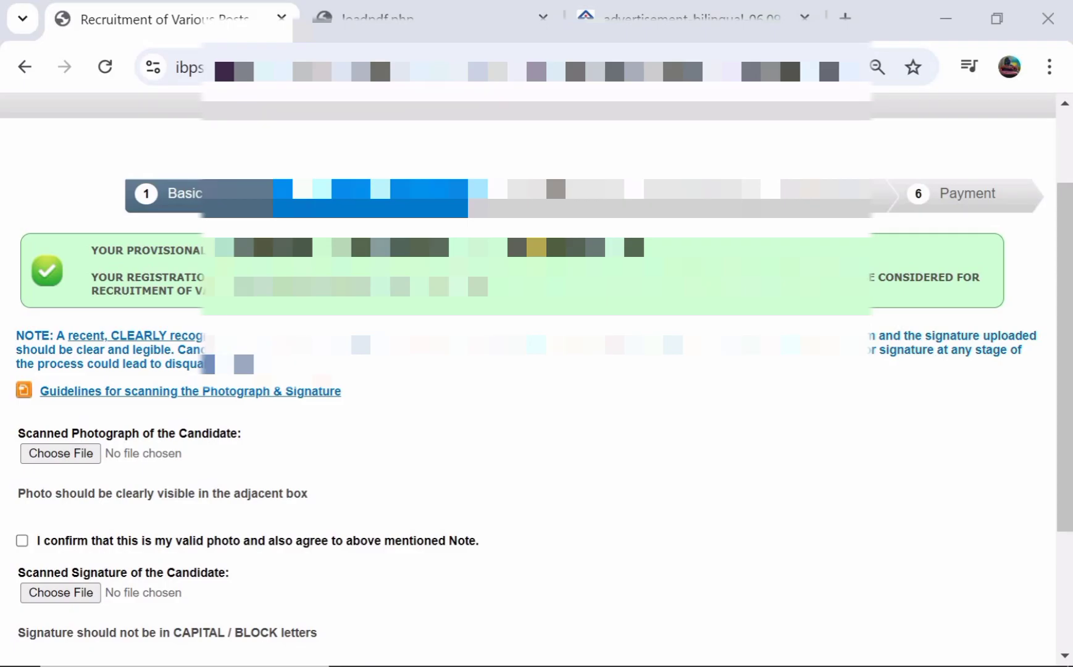
Open the photo and signature scanning guidelines (200 x 230 pixel photos, 20kb–50kb)
{"action": "scroll", "coordinate": [534, 382], "scroll_direction": "down", "scroll_amount": 2}
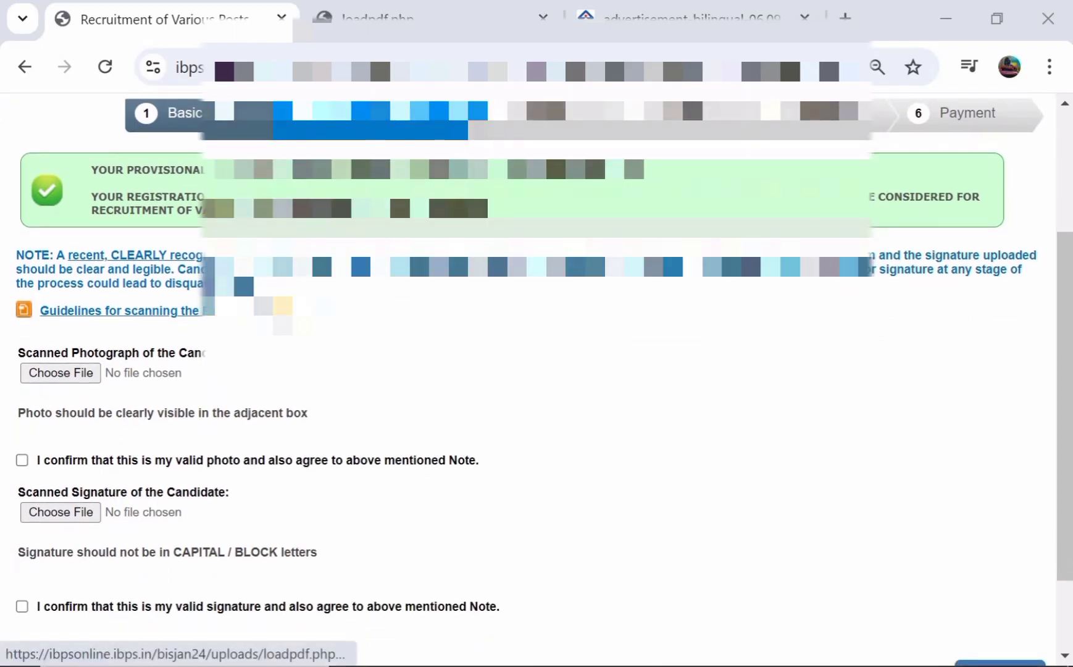
{"action": "left_click", "coordinate": [283, 309]}
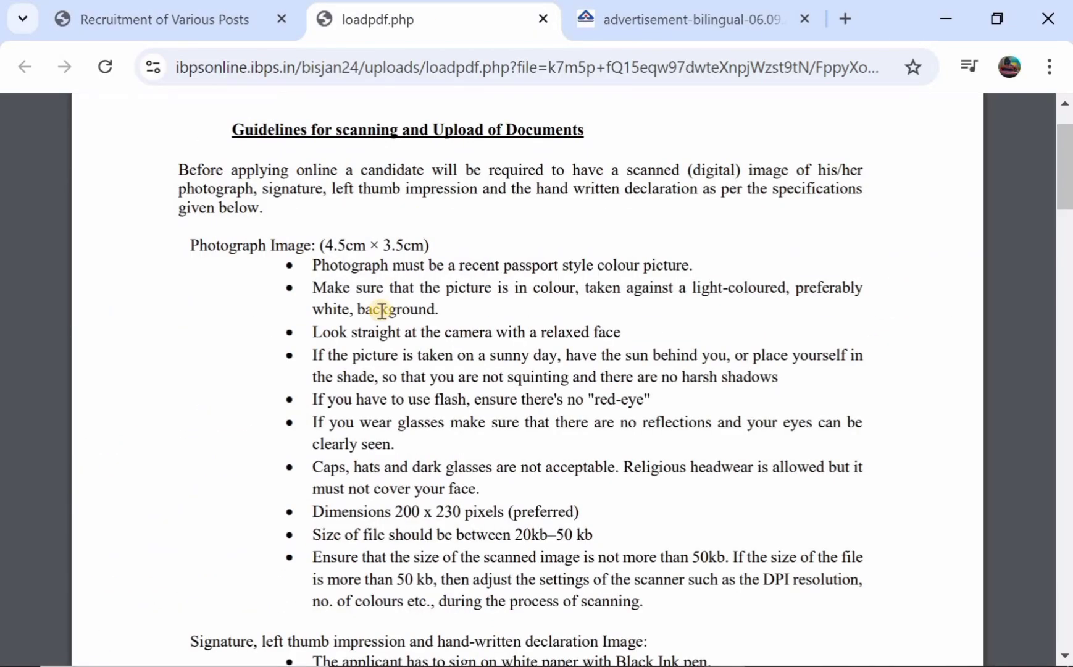
Read the scanning guidelines, dismiss the WhatsApp popup, and go back to the upload form
{"action": "scroll", "coordinate": [382, 310], "scroll_direction": "down", "scroll_amount": 3}
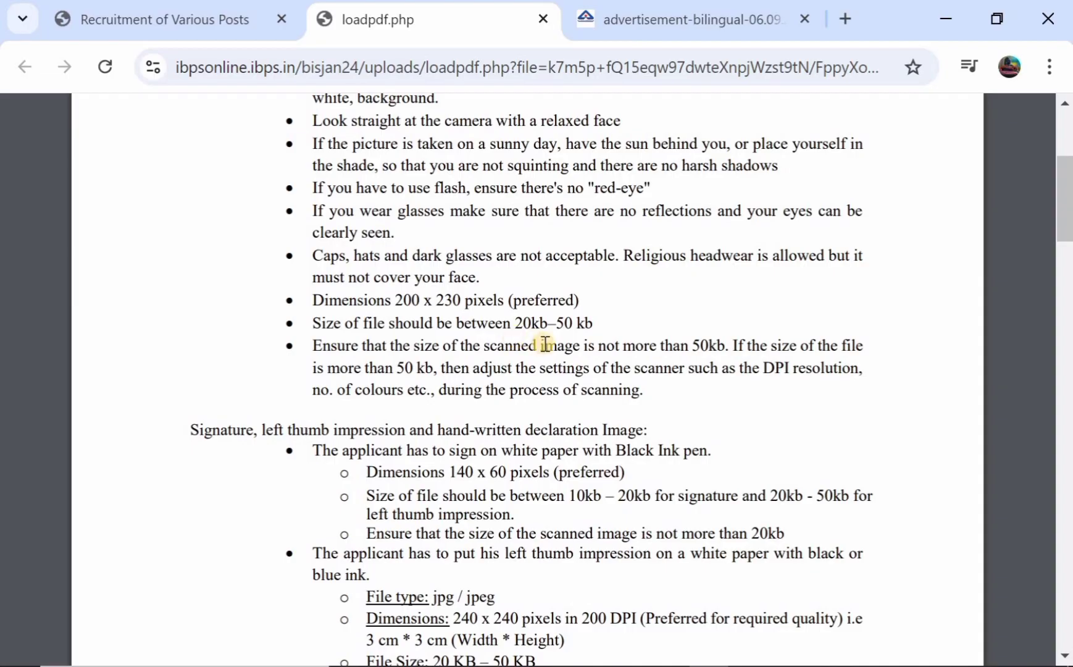
{"action": "scroll", "coordinate": [545, 343], "scroll_direction": "down", "scroll_amount": 2}
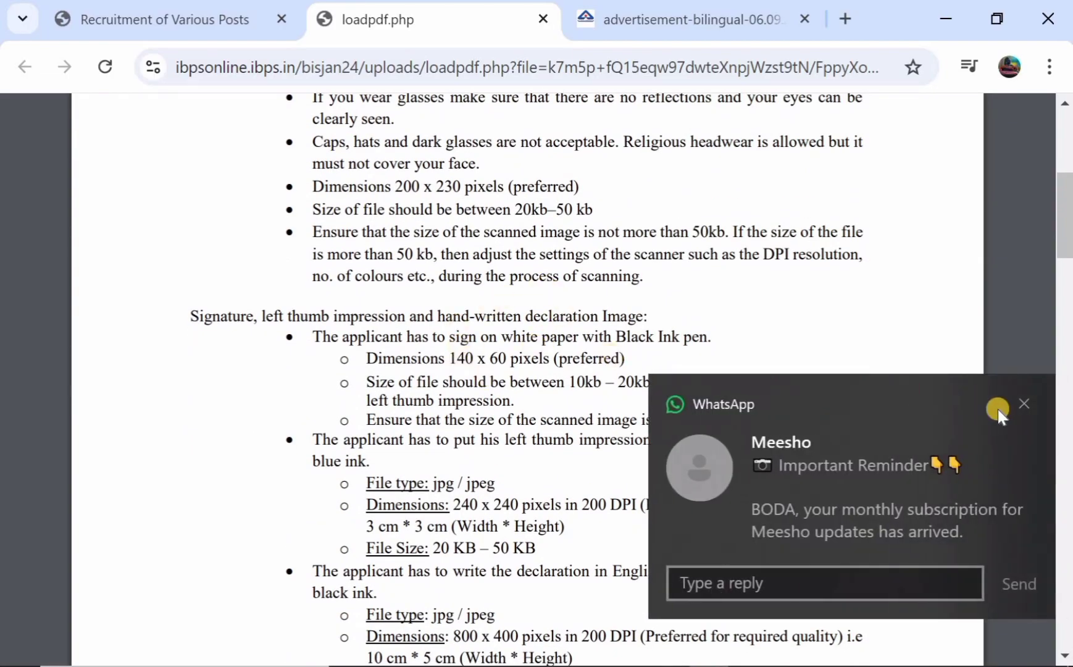
{"action": "left_click", "coordinate": [1023, 401]}
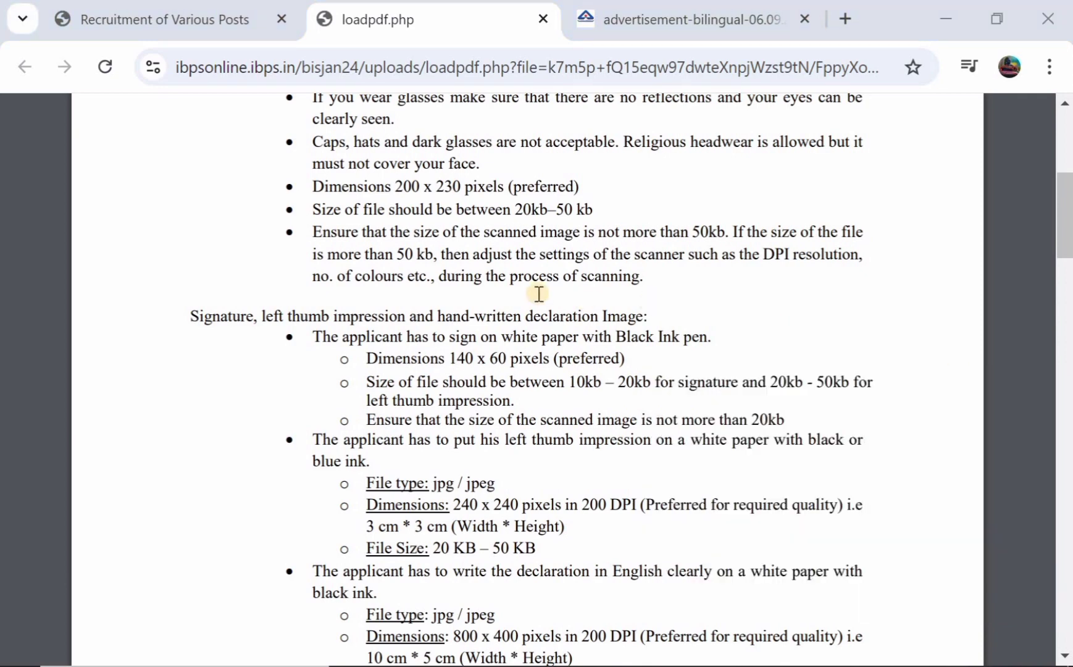
{"action": "scroll", "coordinate": [539, 294], "scroll_direction": "down", "scroll_amount": 1}
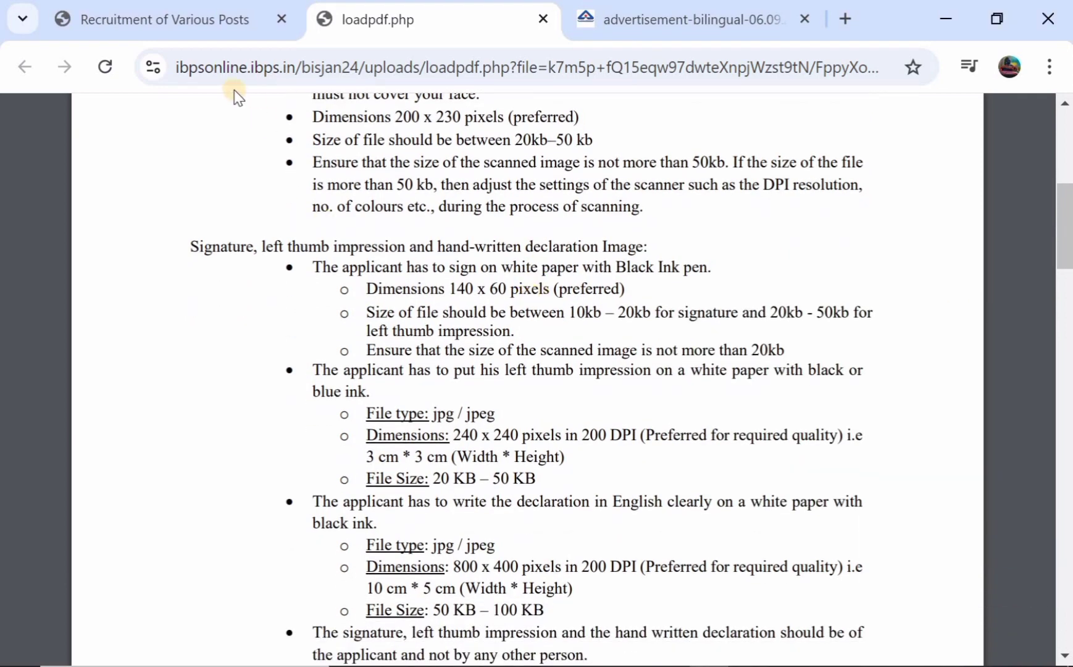
{"action": "left_click", "coordinate": [201, 13]}
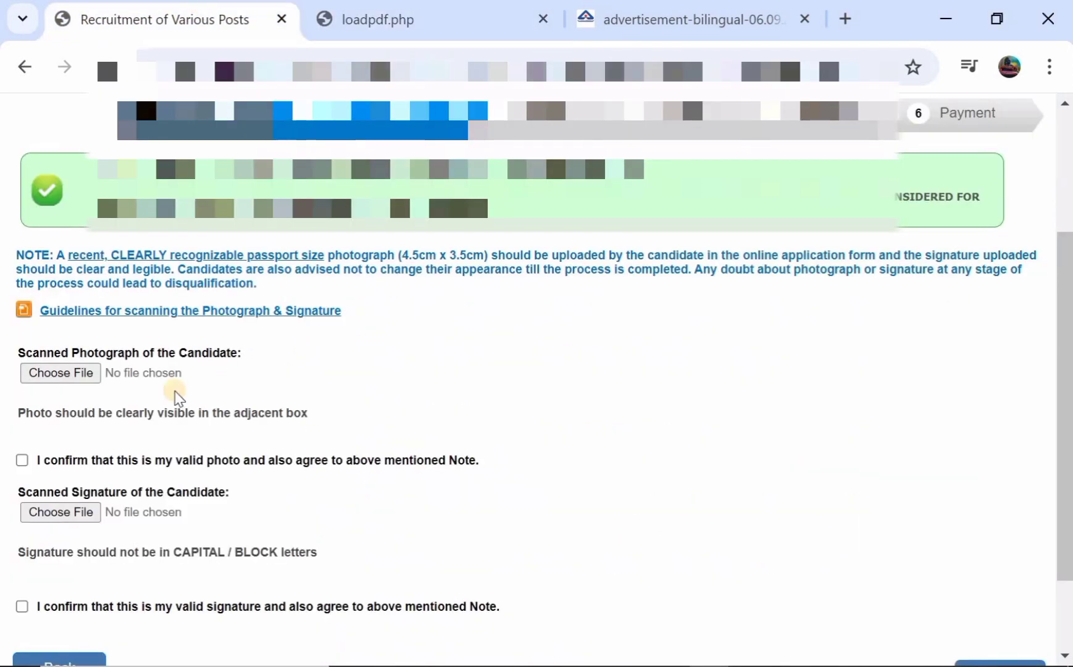
Tick 'I confirm that this is my valid photo' and proceed to the Details step
{"action": "scroll", "coordinate": [128, 352], "scroll_direction": "down", "scroll_amount": 1}
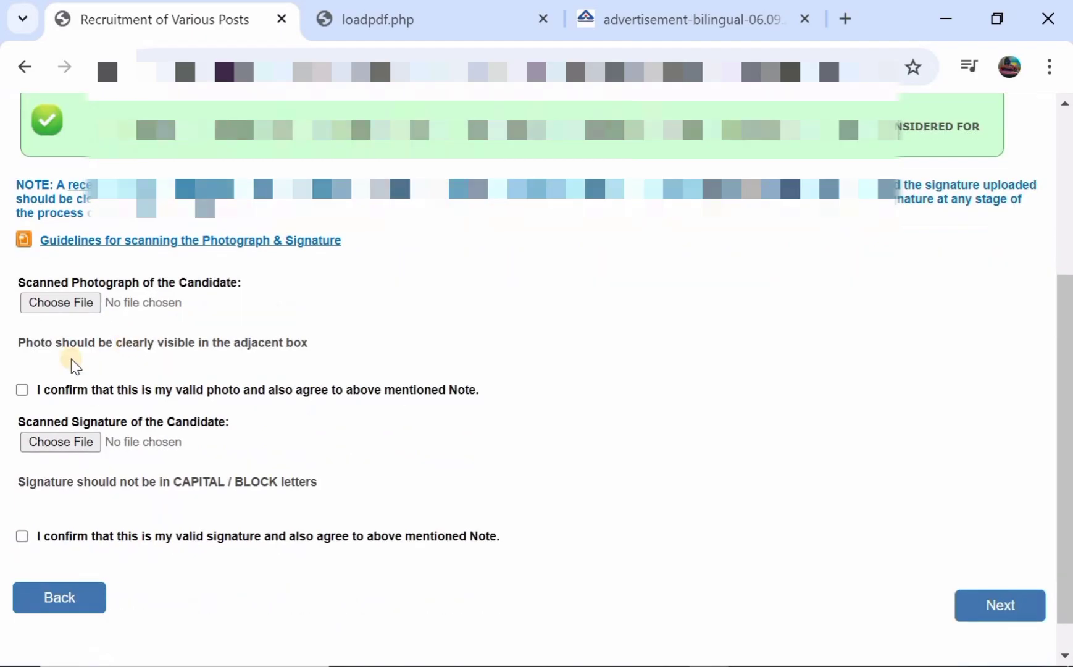
{"action": "left_click", "coordinate": [22, 389]}
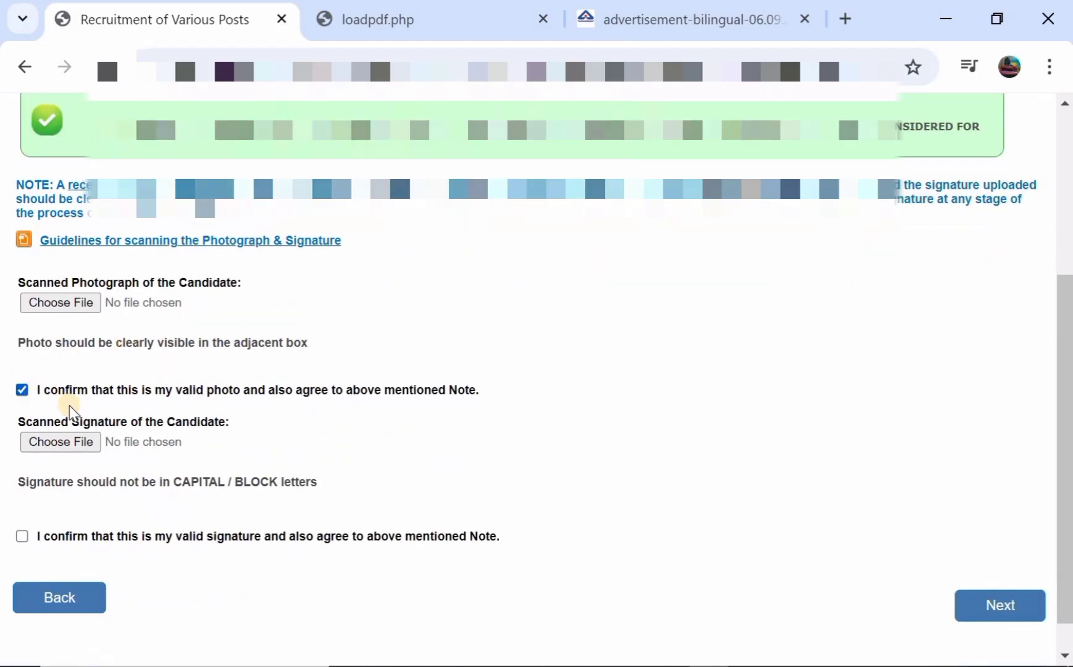
{"action": "scroll", "coordinate": [62, 407], "scroll_direction": "down", "scroll_amount": 1}
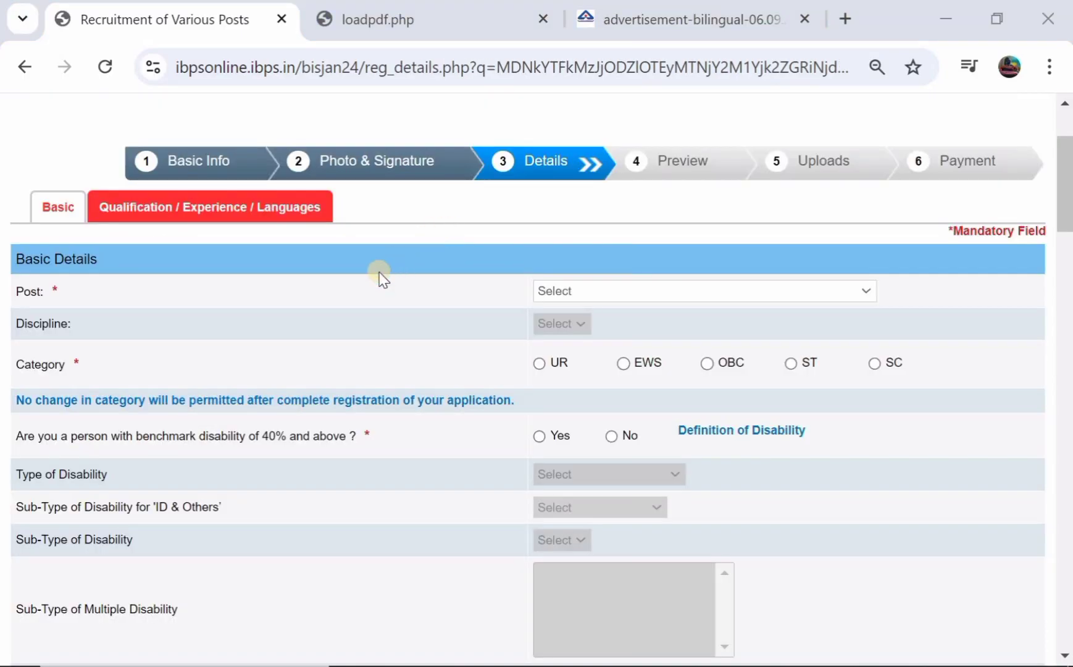
Choose Personal Assistant as the post and OBC as the category, accepting the alert
{"action": "left_click", "coordinate": [568, 293]}
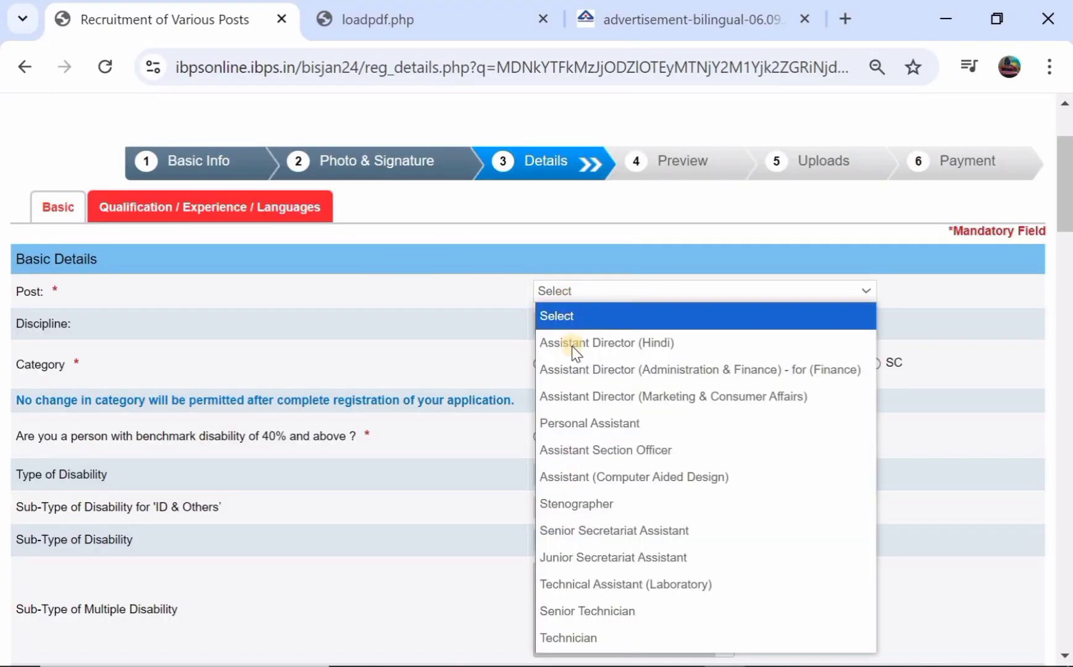
{"action": "left_click", "coordinate": [591, 420]}
{"action": "scroll", "coordinate": [451, 325], "scroll_direction": "down", "scroll_amount": 1}
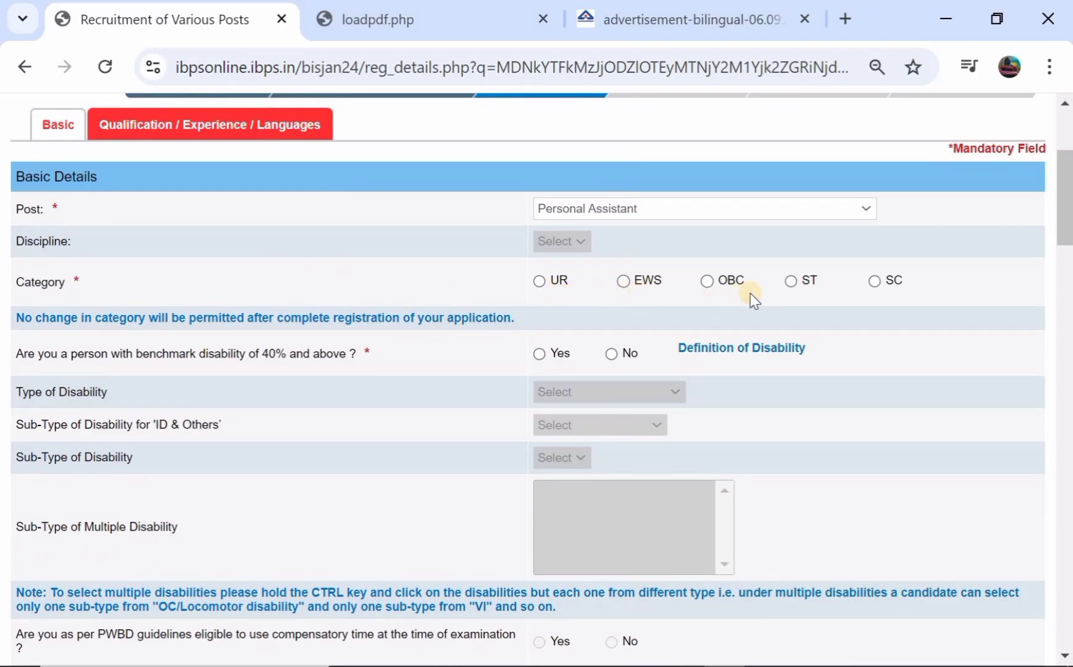
{"action": "left_click", "coordinate": [708, 282]}
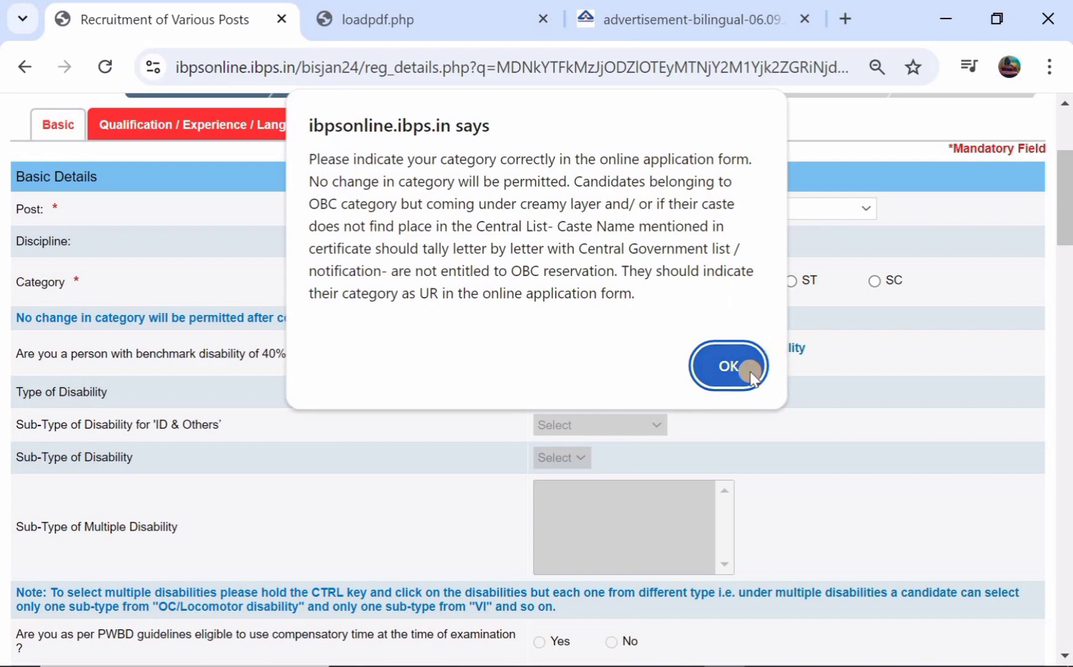
{"action": "left_click", "coordinate": [750, 370]}
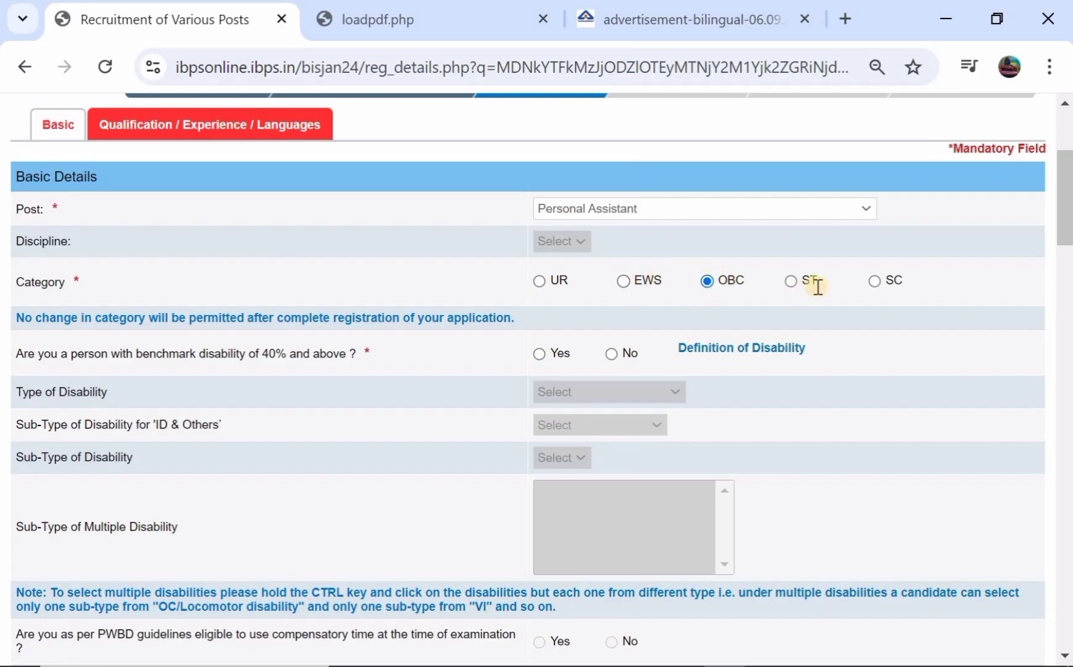
Answer No to the benchmark disability question
{"action": "scroll", "coordinate": [526, 272], "scroll_direction": "down", "scroll_amount": 1}
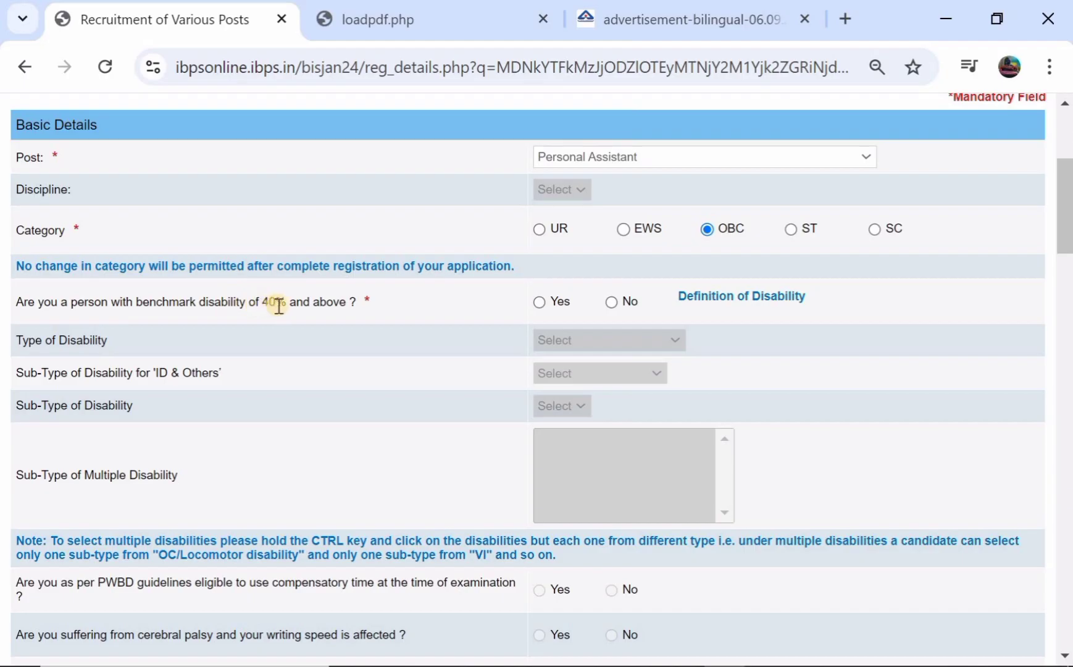
{"action": "left_click", "coordinate": [539, 302]}
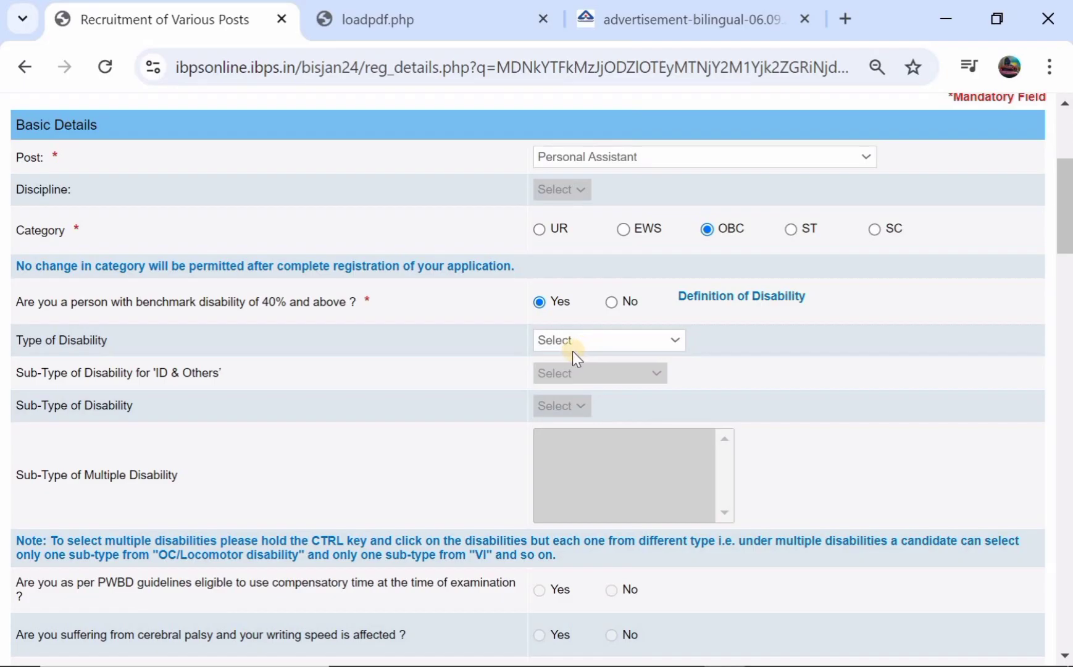
{"action": "left_click", "coordinate": [572, 349]}
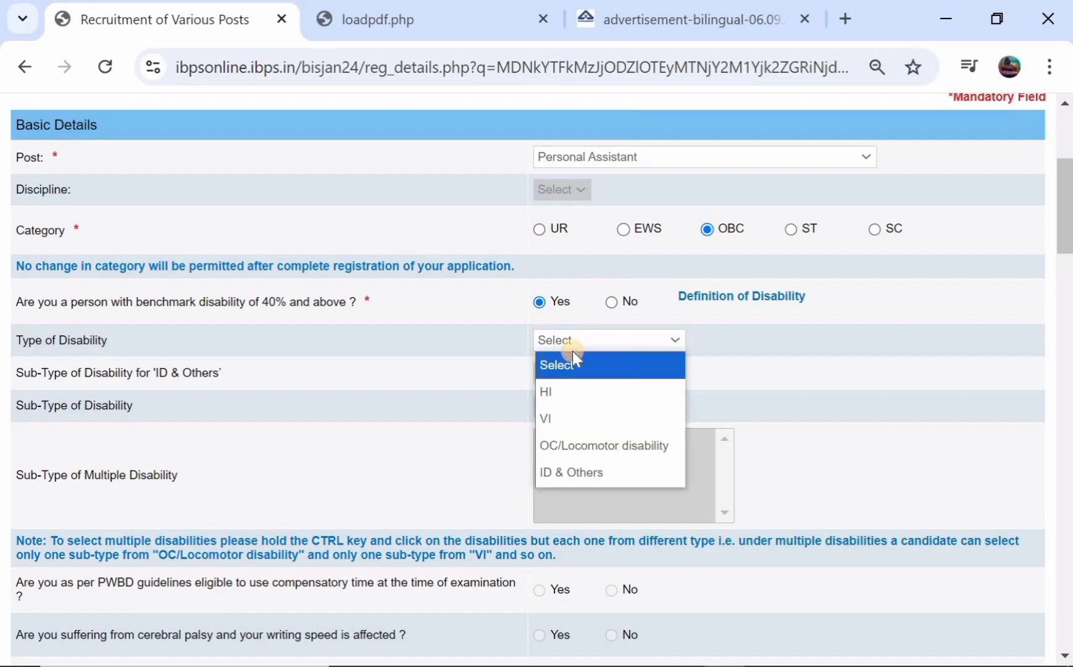
{"action": "left_click", "coordinate": [488, 369]}
{"action": "left_click", "coordinate": [610, 302]}
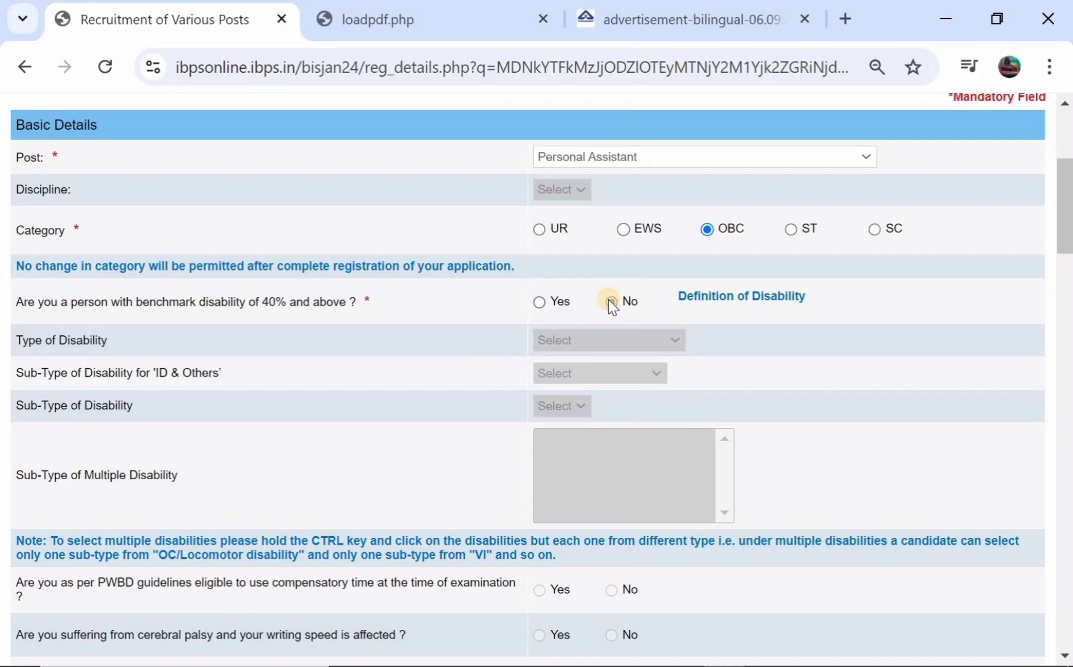
Answer No to the writing-difficulty disability question
{"action": "scroll", "coordinate": [487, 351], "scroll_direction": "down", "scroll_amount": 2}
{"action": "scroll", "coordinate": [488, 350], "scroll_direction": "down", "scroll_amount": 2}
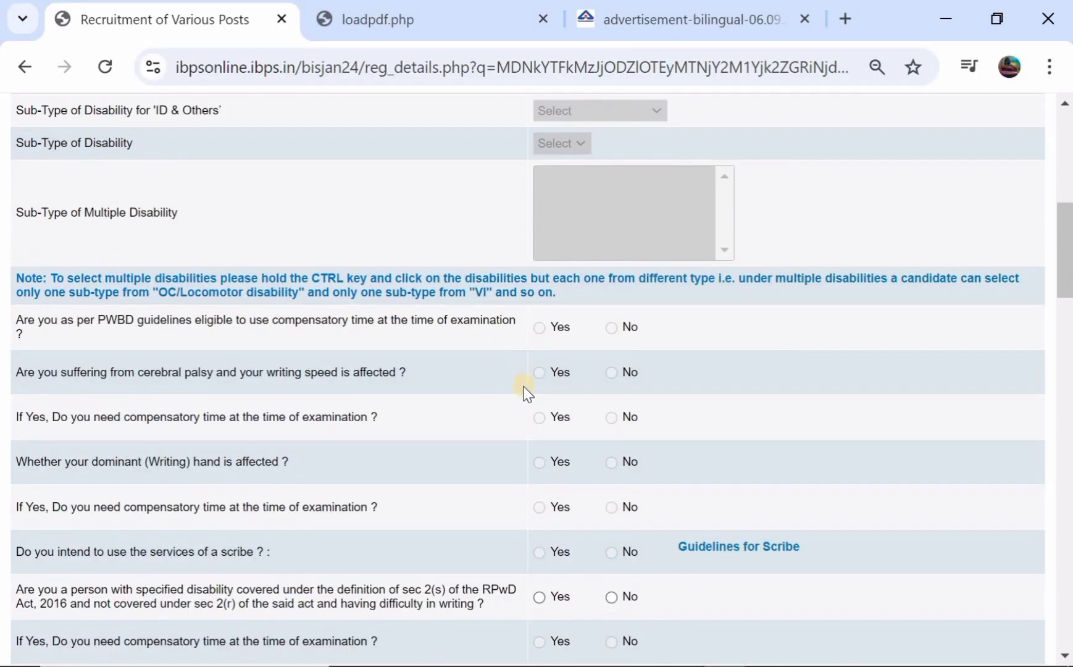
{"action": "scroll", "coordinate": [526, 392], "scroll_direction": "down", "scroll_amount": 3}
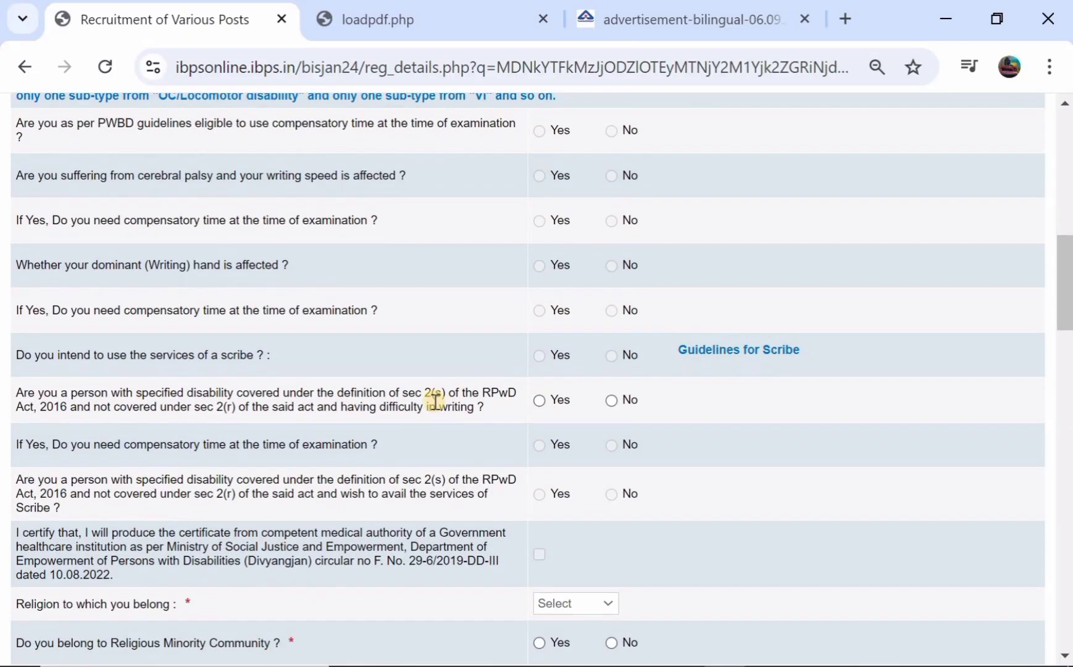
{"action": "left_click", "coordinate": [610, 399]}
Set religion to Hindu and answer No to religious minority and both ex-serviceman questions
{"action": "scroll", "coordinate": [445, 393], "scroll_direction": "down", "scroll_amount": 3}
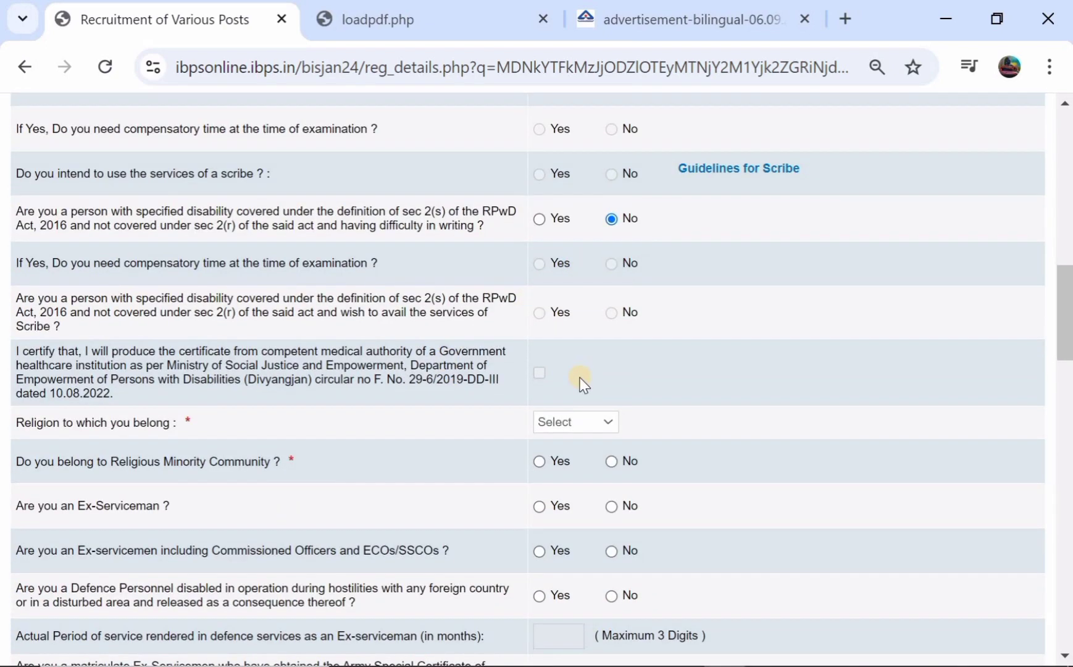
{"action": "scroll", "coordinate": [581, 380], "scroll_direction": "down", "scroll_amount": 3}
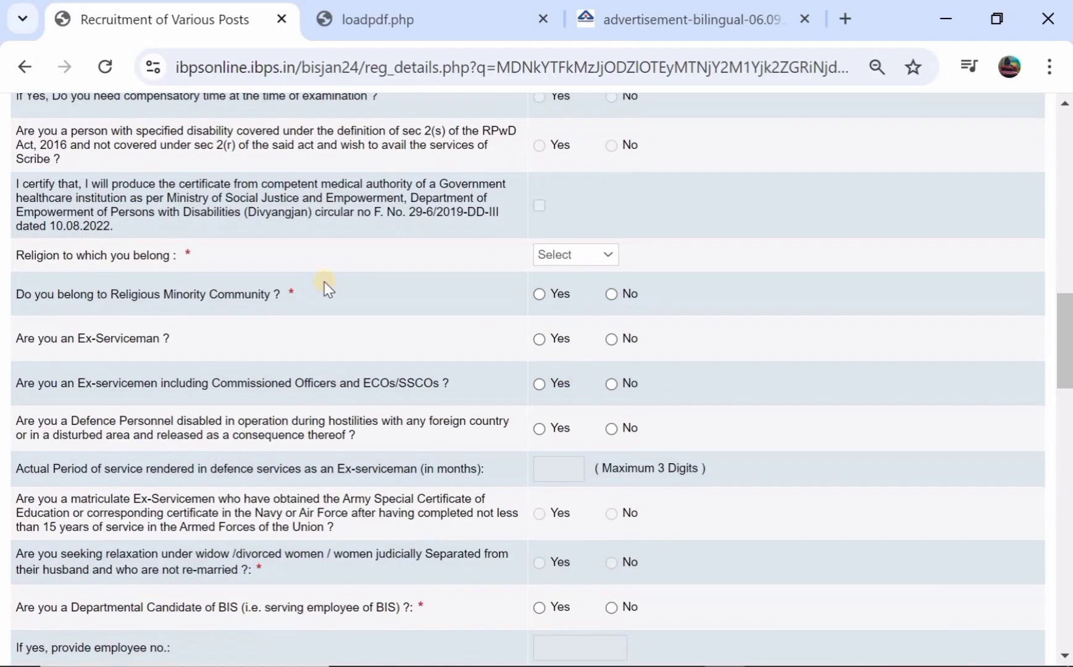
{"action": "left_click", "coordinate": [555, 253]}
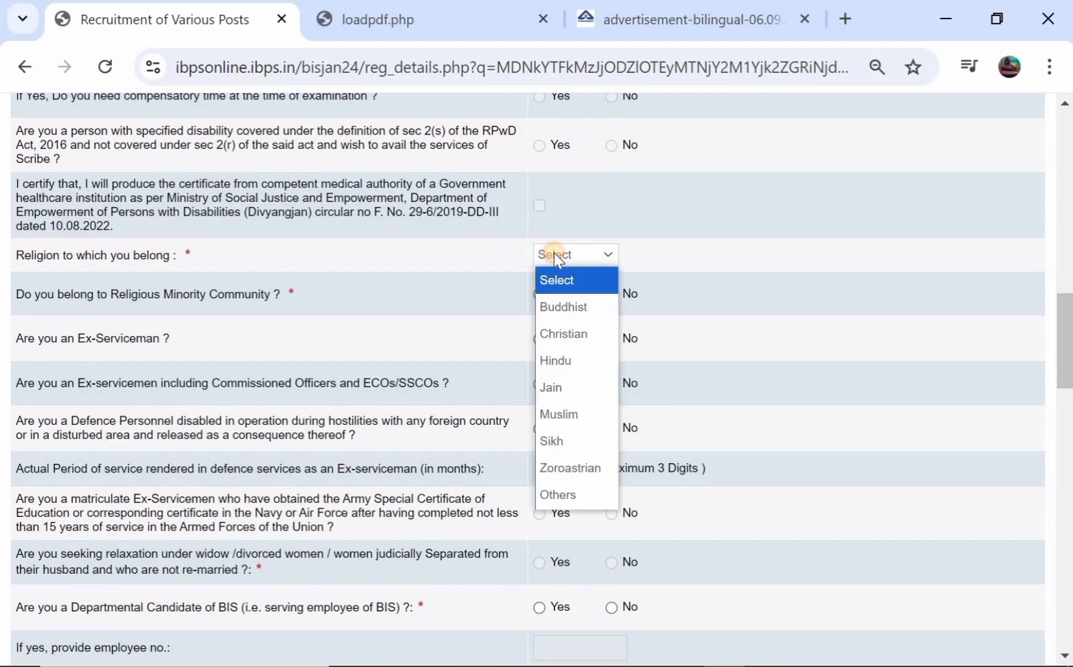
{"action": "left_click", "coordinate": [564, 360]}
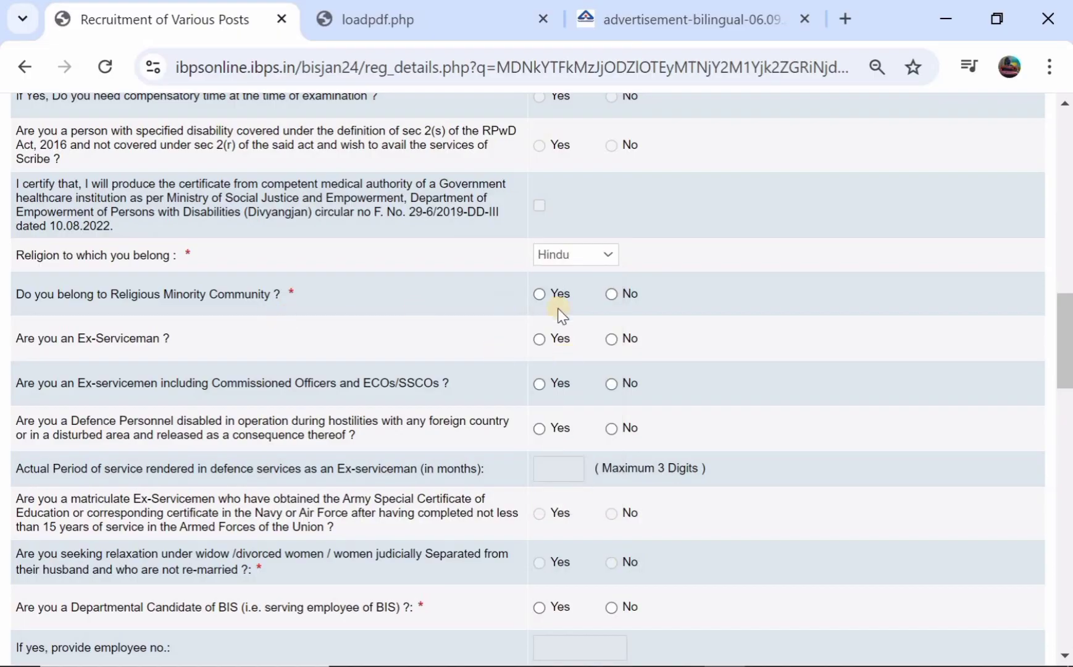
{"action": "left_click", "coordinate": [611, 294]}
{"action": "left_click", "coordinate": [612, 341]}
{"action": "left_click", "coordinate": [613, 385]}
Answer No to being a BIS departmental candidate
{"action": "scroll", "coordinate": [424, 416], "scroll_direction": "down", "scroll_amount": 1}
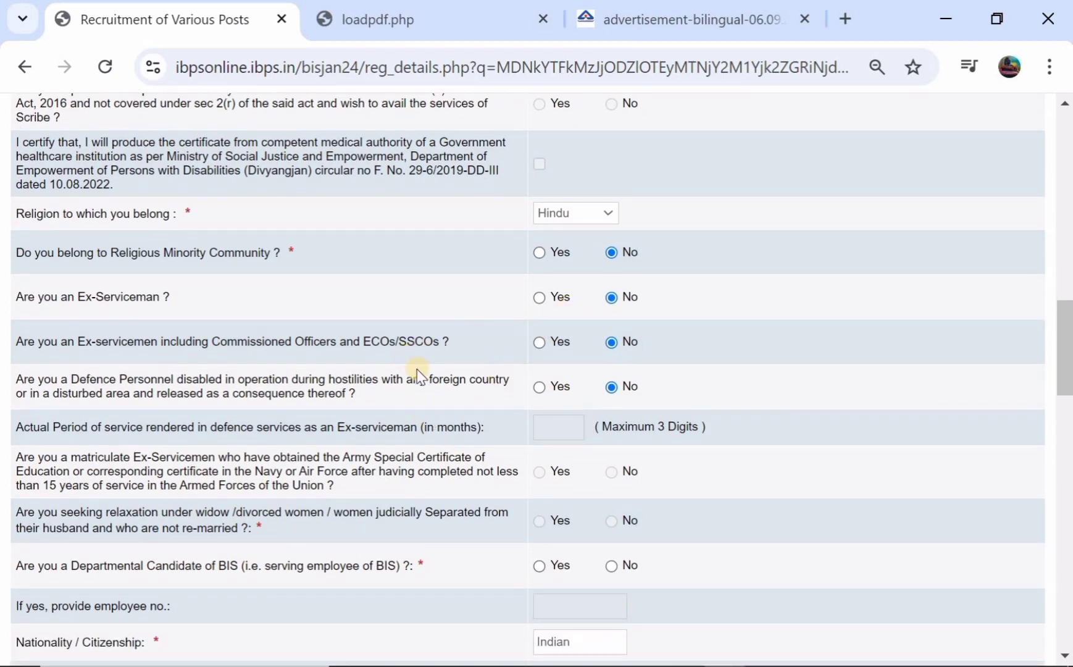
{"action": "scroll", "coordinate": [522, 379], "scroll_direction": "down", "scroll_amount": 1}
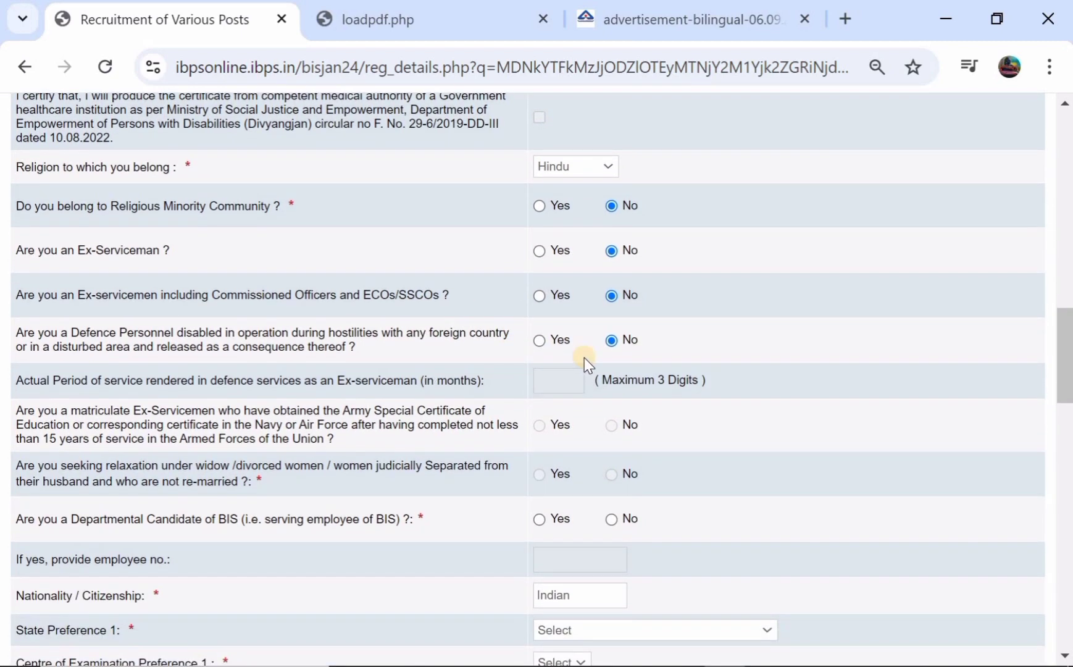
{"action": "scroll", "coordinate": [584, 363], "scroll_direction": "down", "scroll_amount": 1}
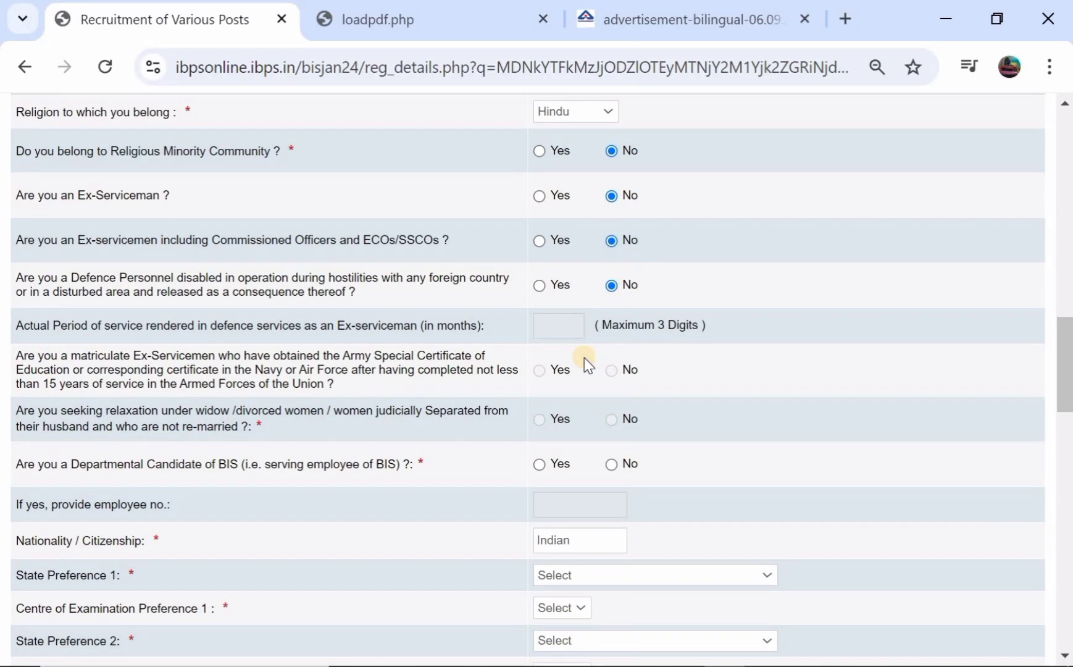
{"action": "scroll", "coordinate": [532, 360], "scroll_direction": "down", "scroll_amount": 1}
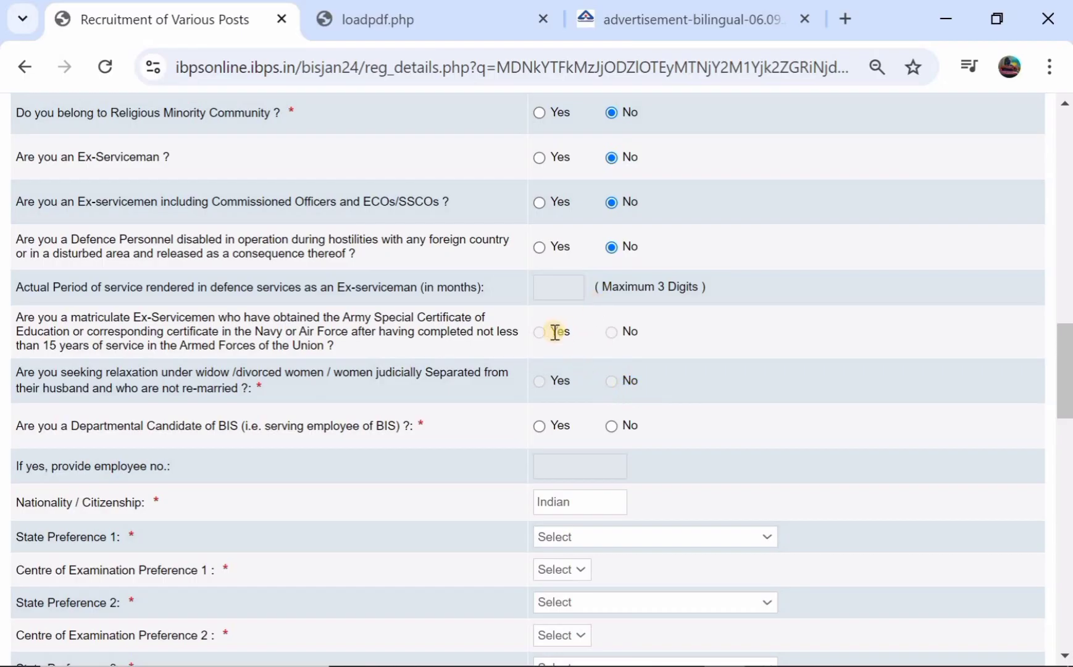
{"action": "scroll", "coordinate": [555, 333], "scroll_direction": "down", "scroll_amount": 1}
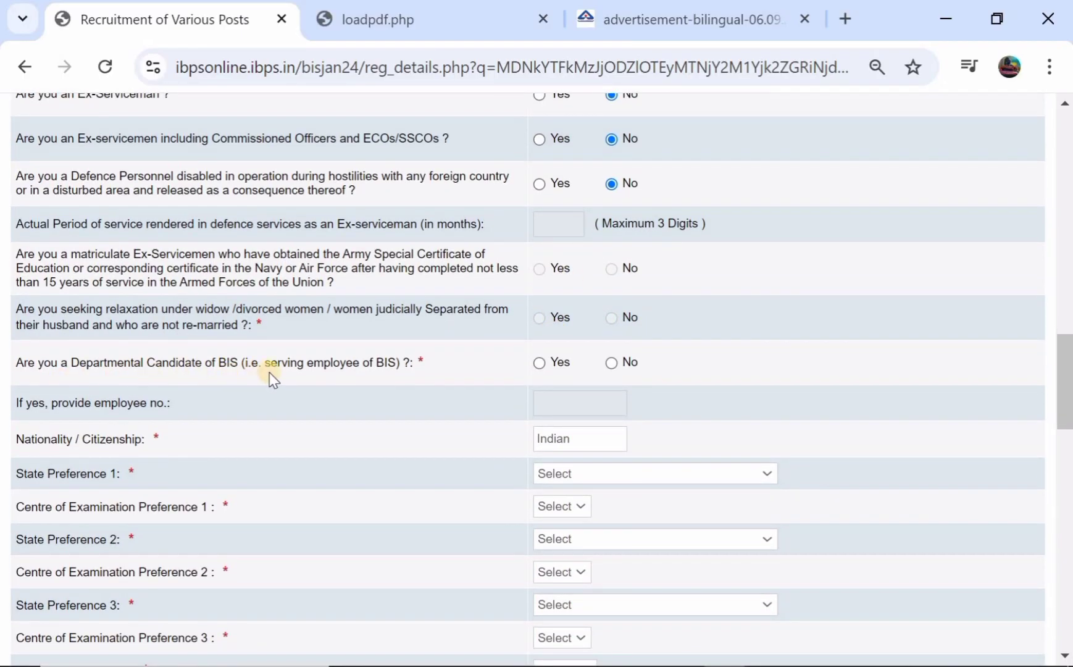
{"action": "left_click", "coordinate": [539, 363]}
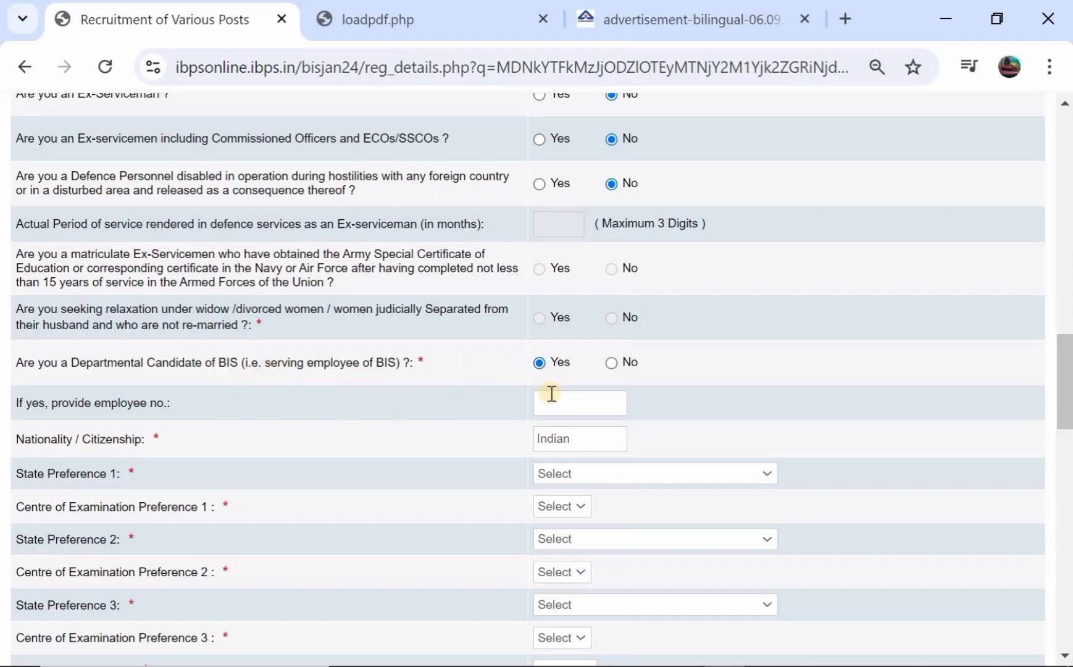
{"action": "left_click", "coordinate": [611, 363]}
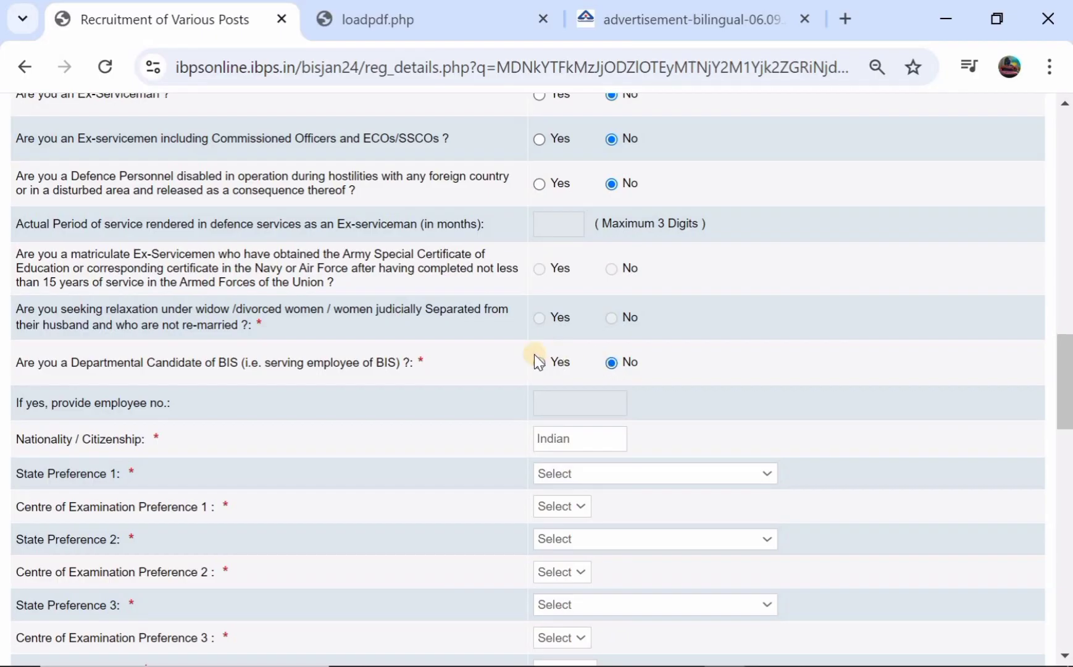
{"action": "scroll", "coordinate": [533, 353], "scroll_direction": "down", "scroll_amount": 1}
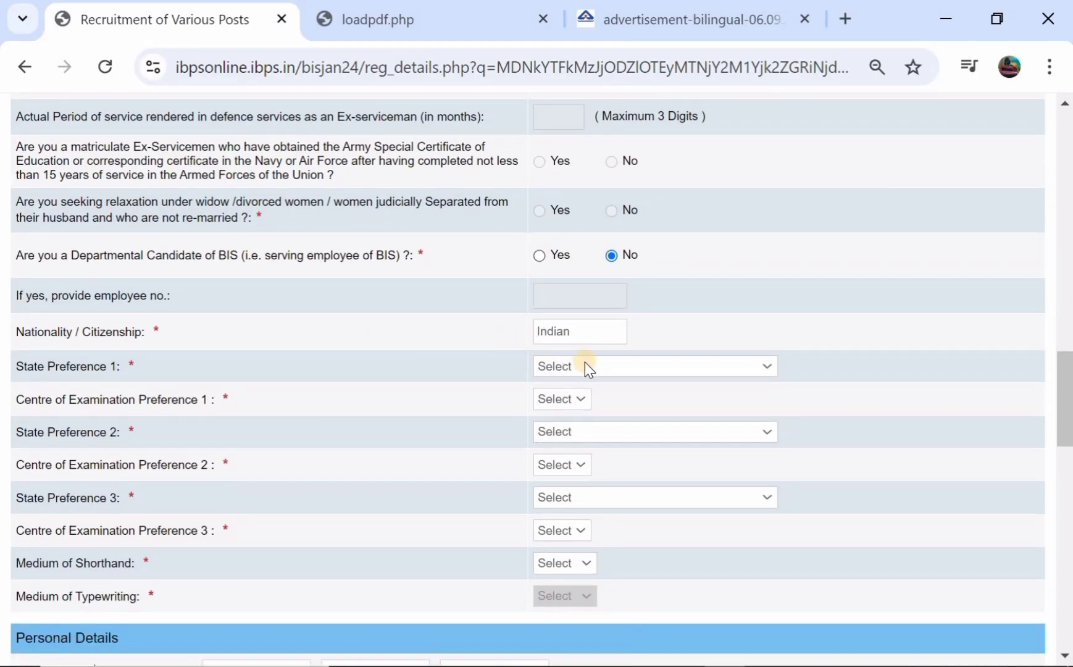
Set exam preference 1 to Telangana with Hyderabad as the centre
{"action": "left_click", "coordinate": [564, 367]}
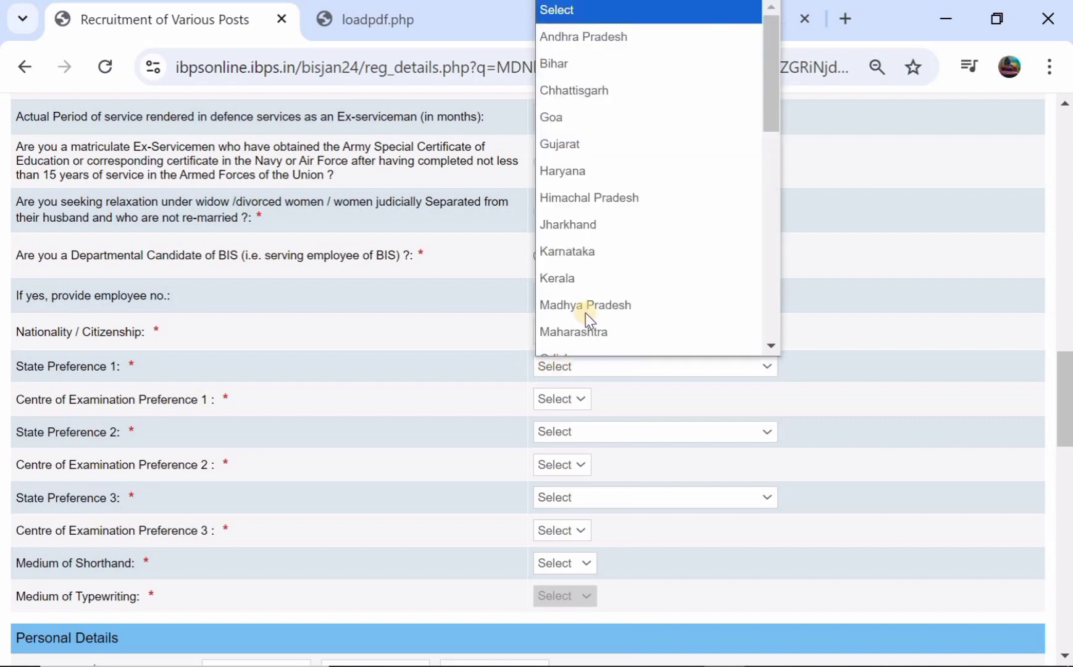
{"action": "scroll", "coordinate": [586, 284], "scroll_direction": "down", "scroll_amount": 8}
{"action": "scroll", "coordinate": [589, 287], "scroll_direction": "down", "scroll_amount": 2}
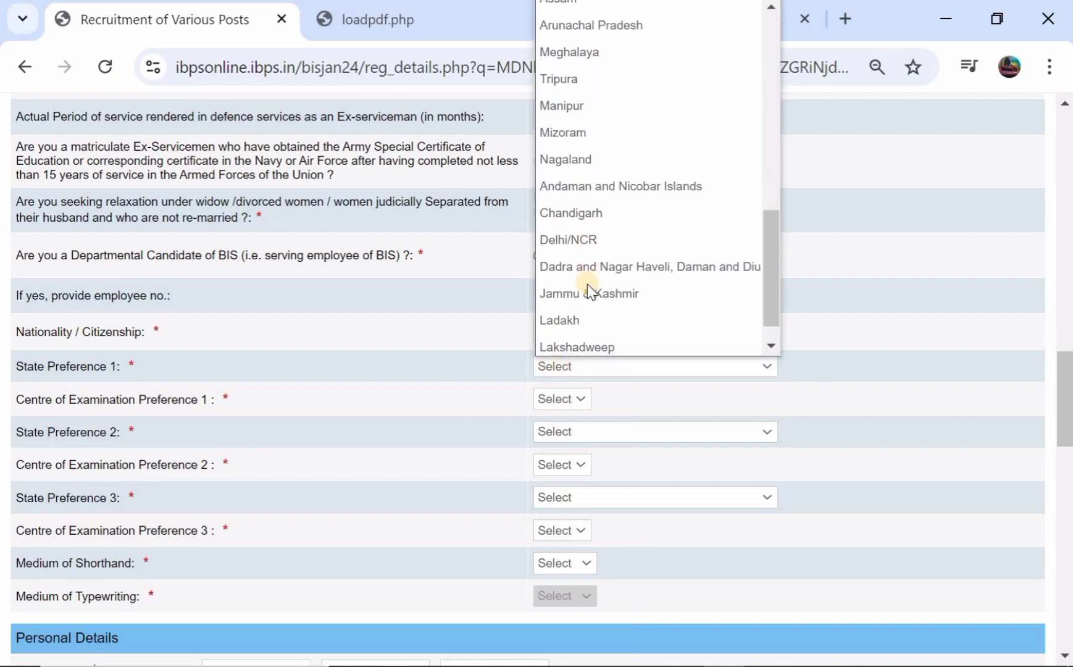
{"action": "scroll", "coordinate": [590, 290], "scroll_direction": "up", "scroll_amount": 5}
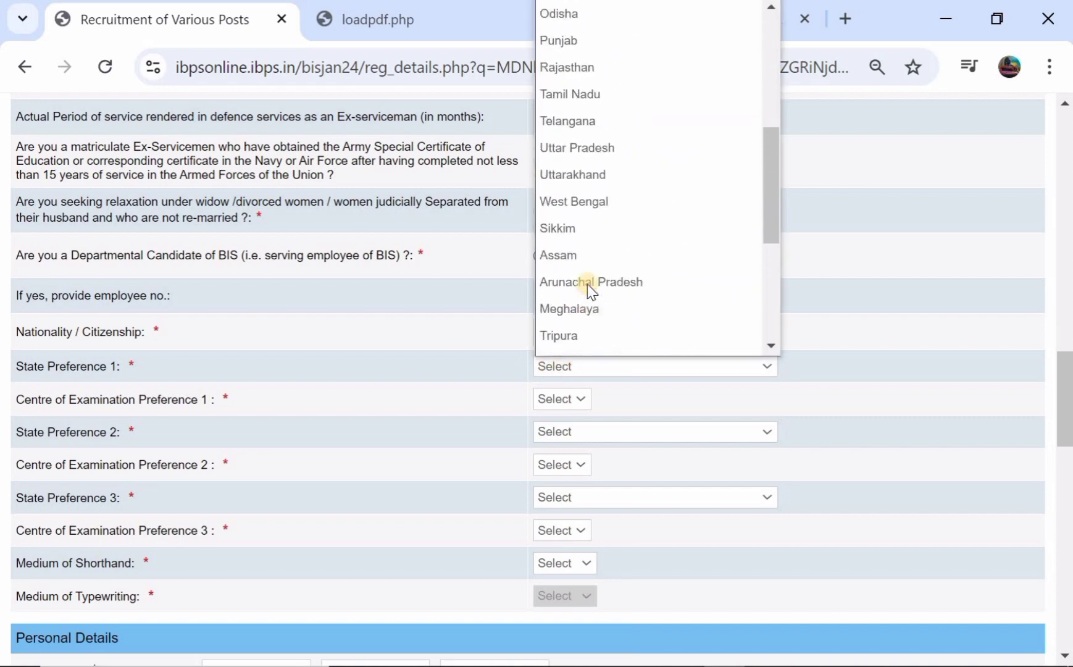
{"action": "left_click", "coordinate": [607, 127]}
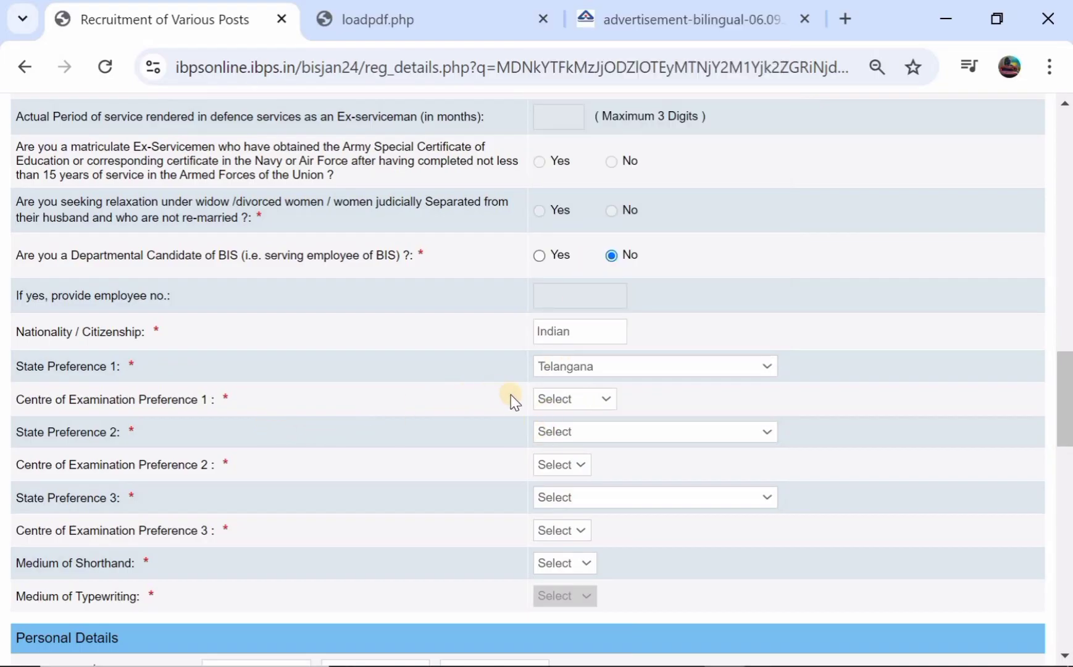
{"action": "left_click", "coordinate": [551, 399]}
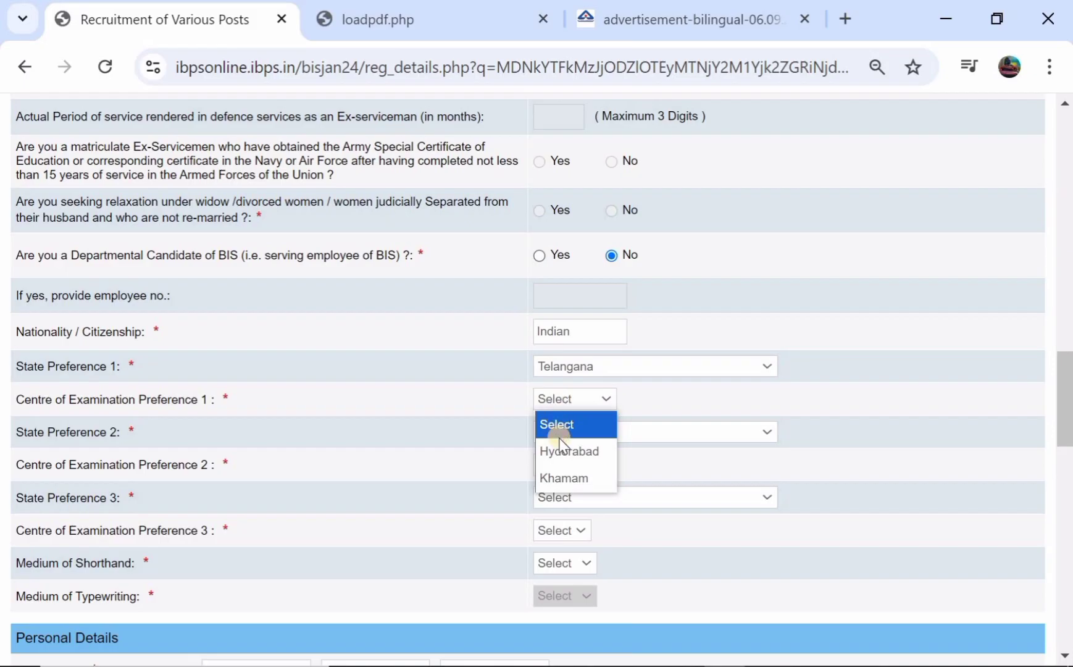
{"action": "left_click", "coordinate": [559, 448]}
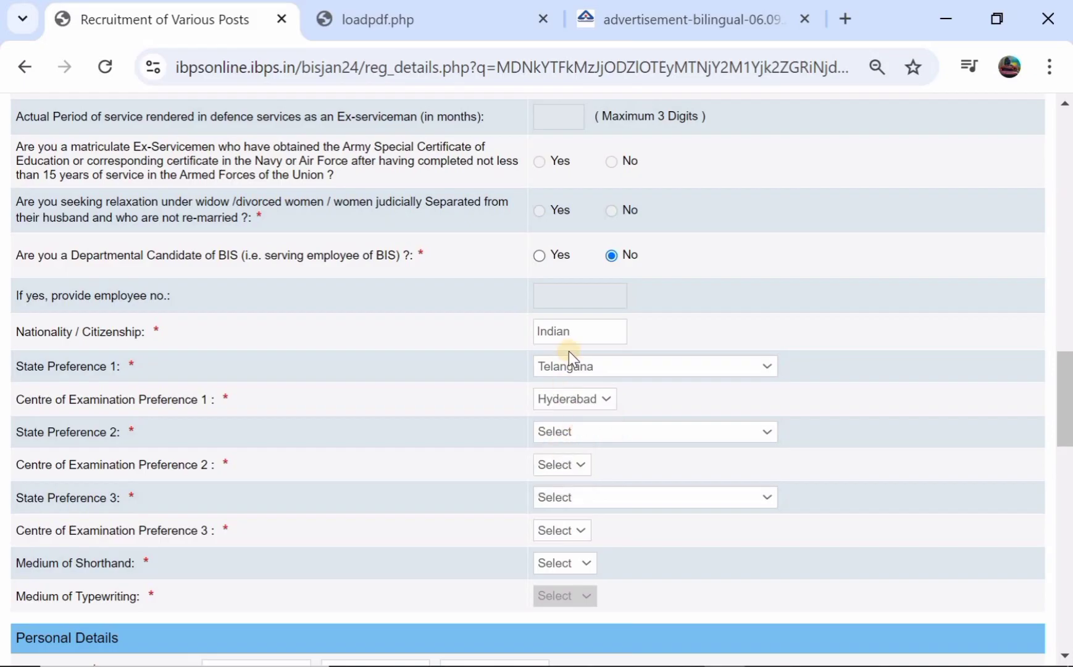
{"action": "scroll", "coordinate": [461, 416], "scroll_direction": "down", "scroll_amount": 1}
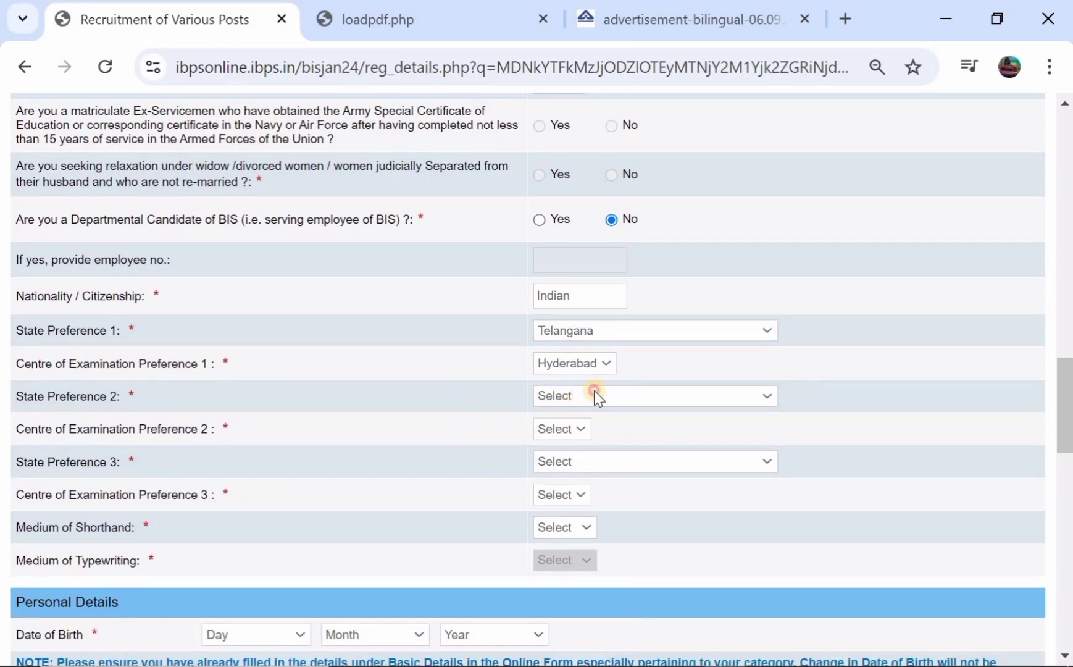
Set exam preference 2 to Telangana with Khamam as the centre
{"action": "left_click", "coordinate": [593, 393]}
{"action": "scroll", "coordinate": [574, 201], "scroll_direction": "down", "scroll_amount": 5}
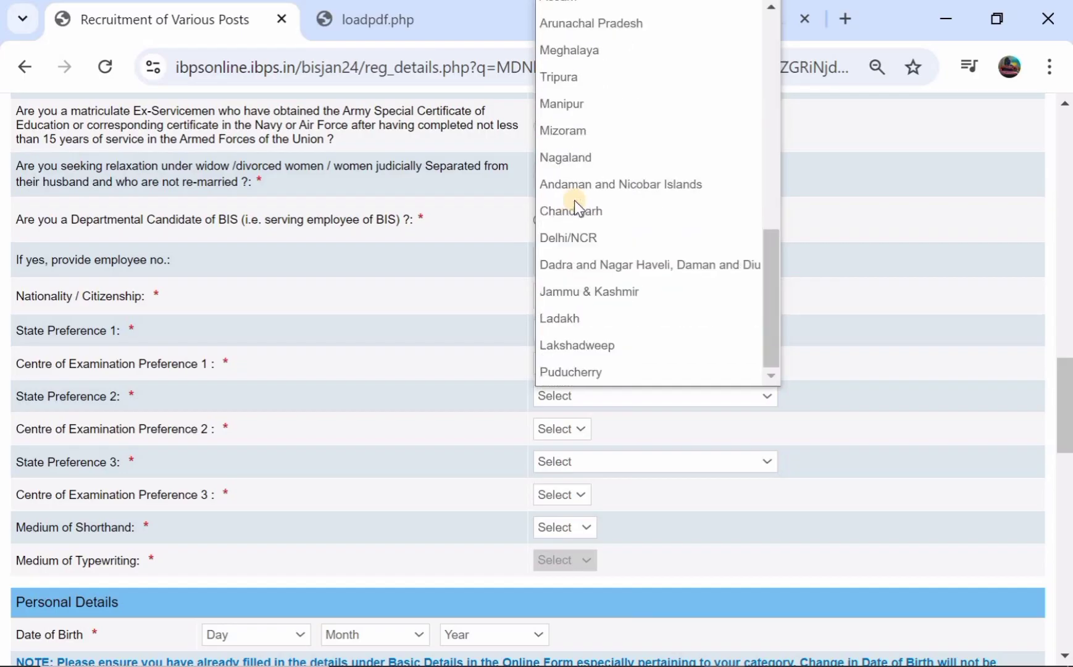
{"action": "scroll", "coordinate": [574, 201], "scroll_direction": "up", "scroll_amount": 4}
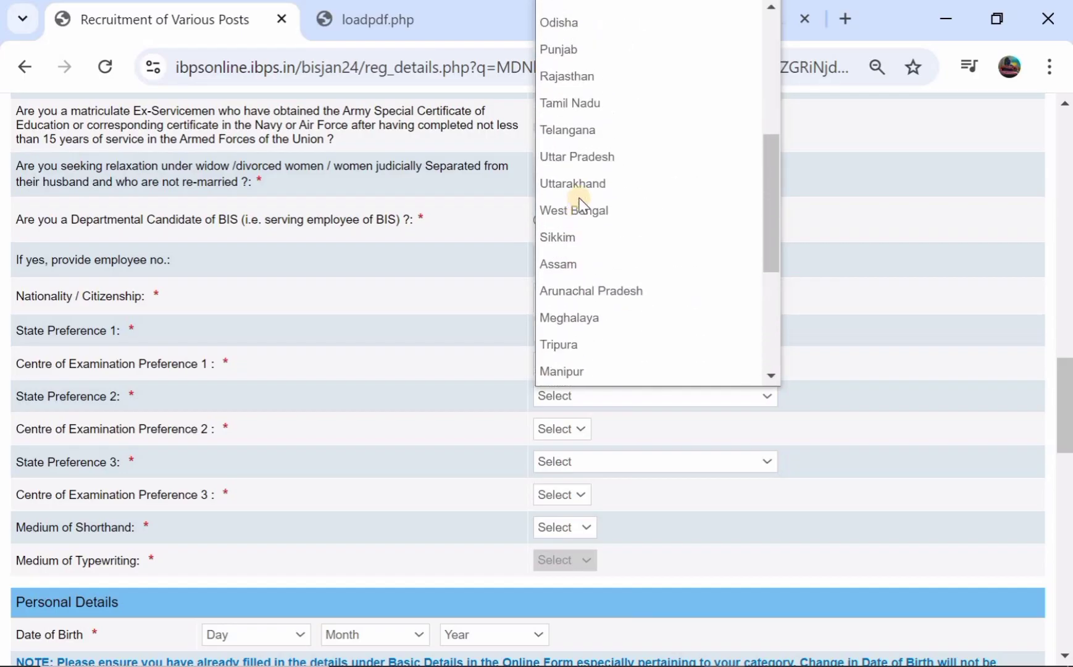
{"action": "left_click", "coordinate": [620, 132]}
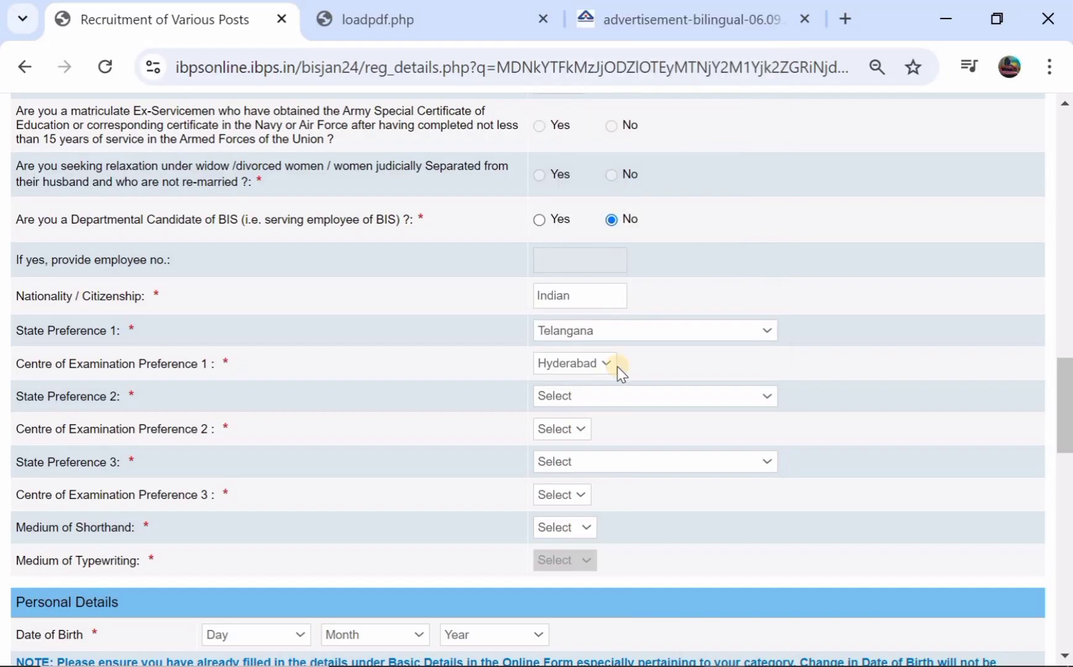
{"action": "left_click", "coordinate": [569, 433]}
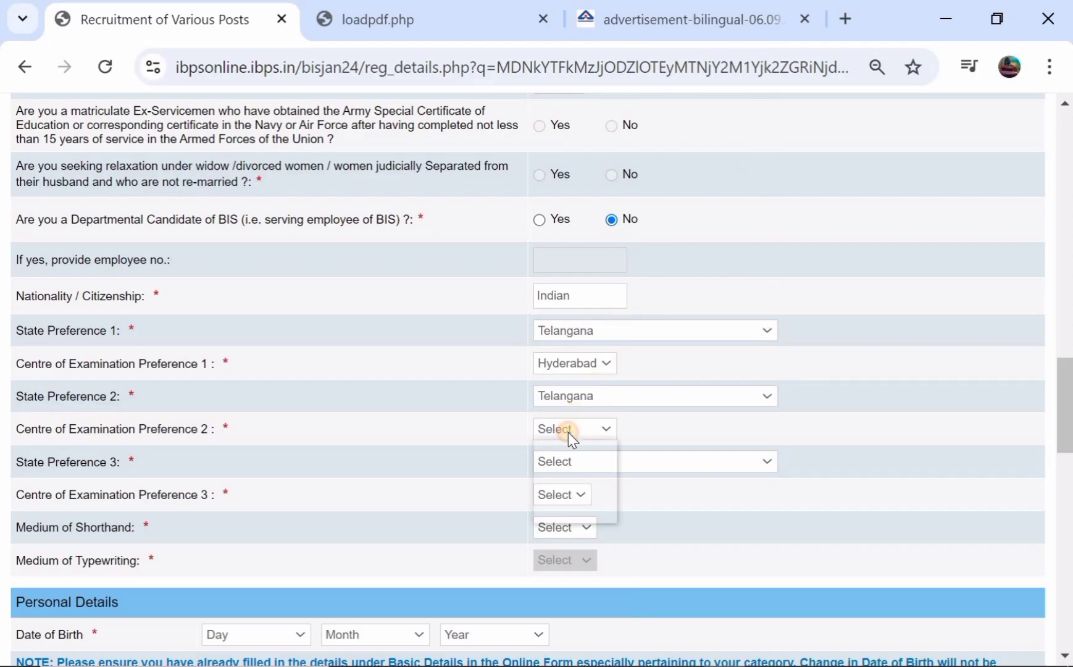
{"action": "left_click", "coordinate": [568, 507]}
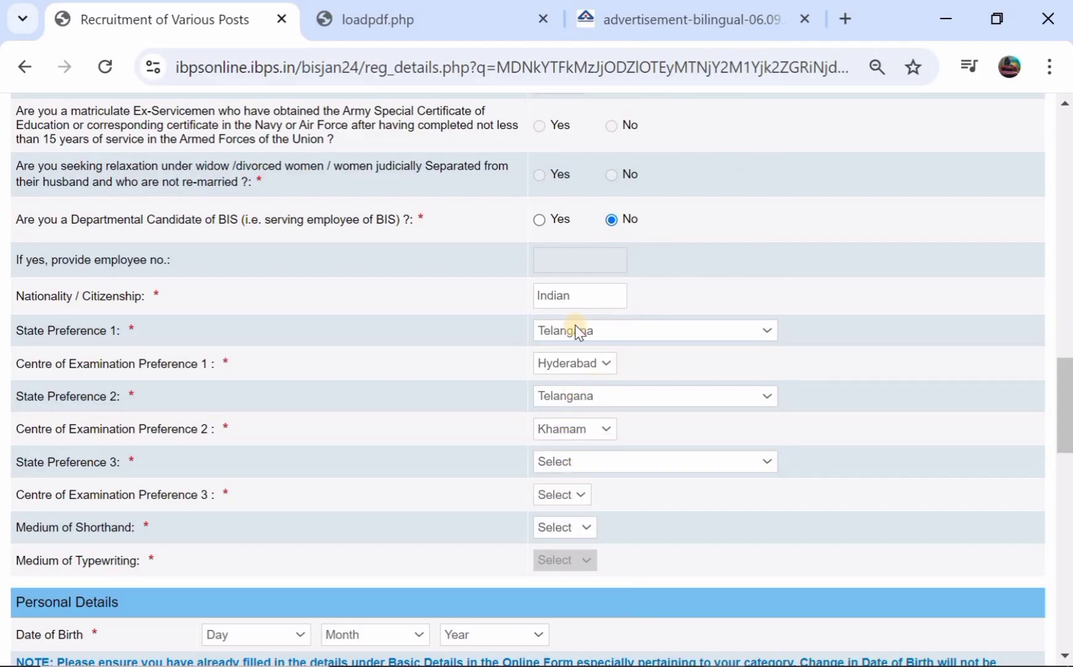
{"action": "scroll", "coordinate": [563, 397], "scroll_direction": "down", "scroll_amount": 1}
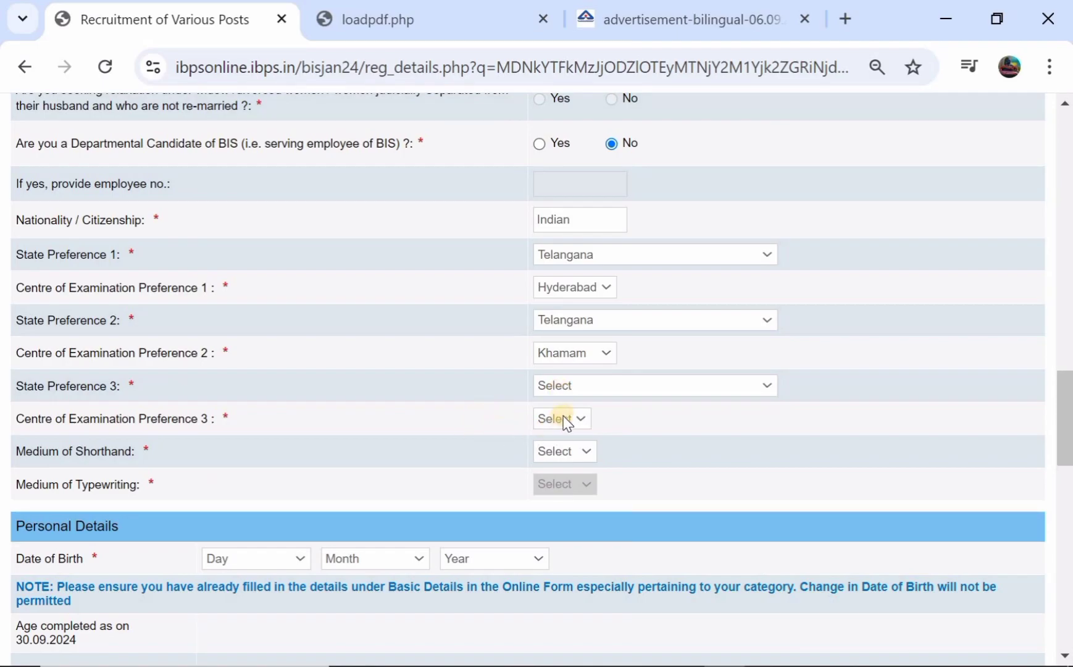
Set preference 3 to Andhra Pradesh/Vishakhapatnam and the shorthand medium to English
{"action": "left_click", "coordinate": [568, 418]}
{"action": "left_click", "coordinate": [585, 388]}
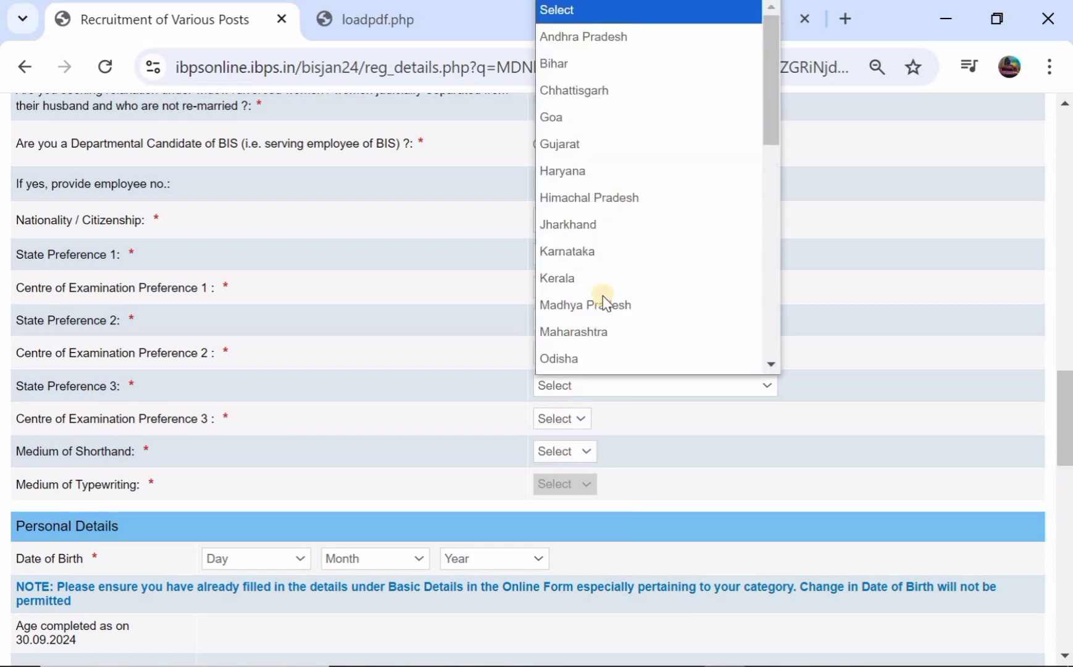
{"action": "scroll", "coordinate": [621, 188], "scroll_direction": "up", "scroll_amount": 1}
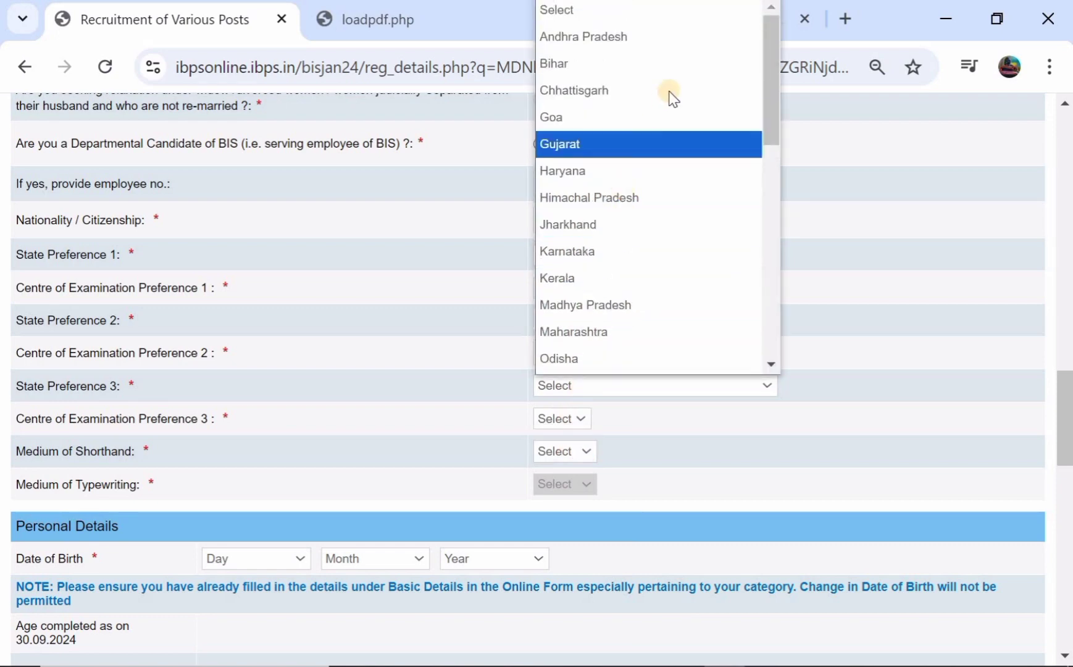
{"action": "left_click", "coordinate": [702, 44]}
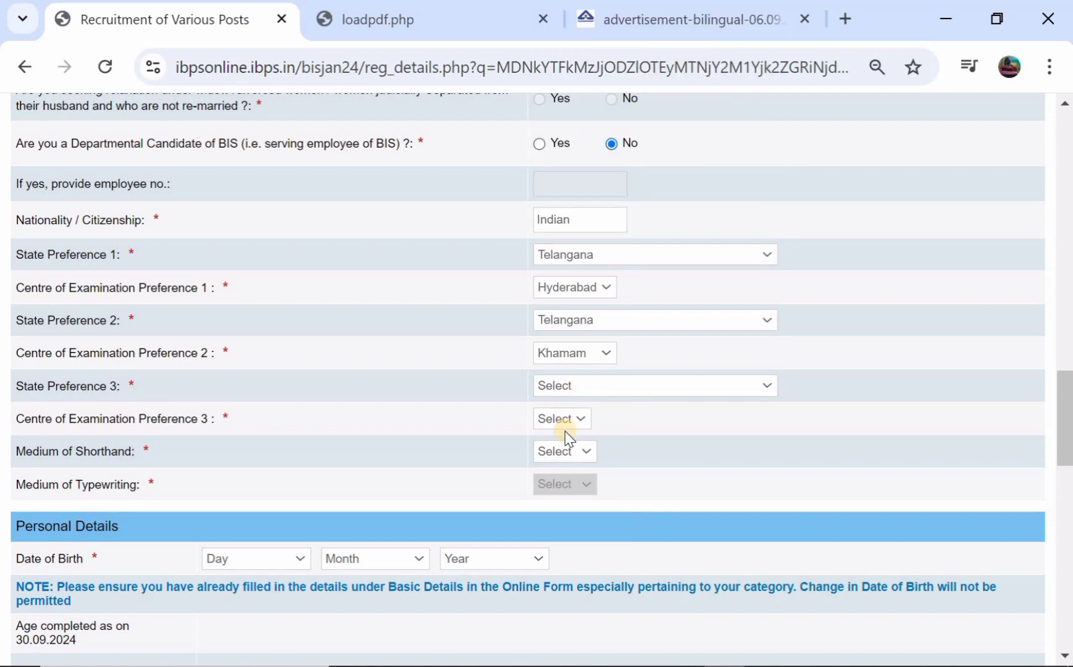
{"action": "left_click", "coordinate": [575, 419]}
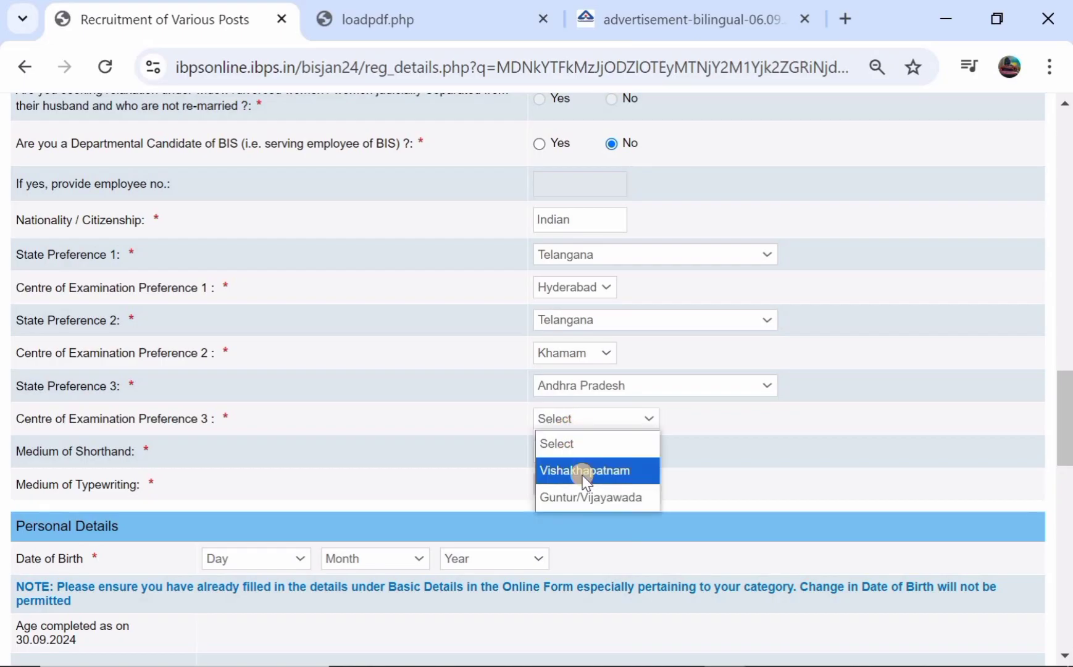
{"action": "left_click", "coordinate": [583, 472]}
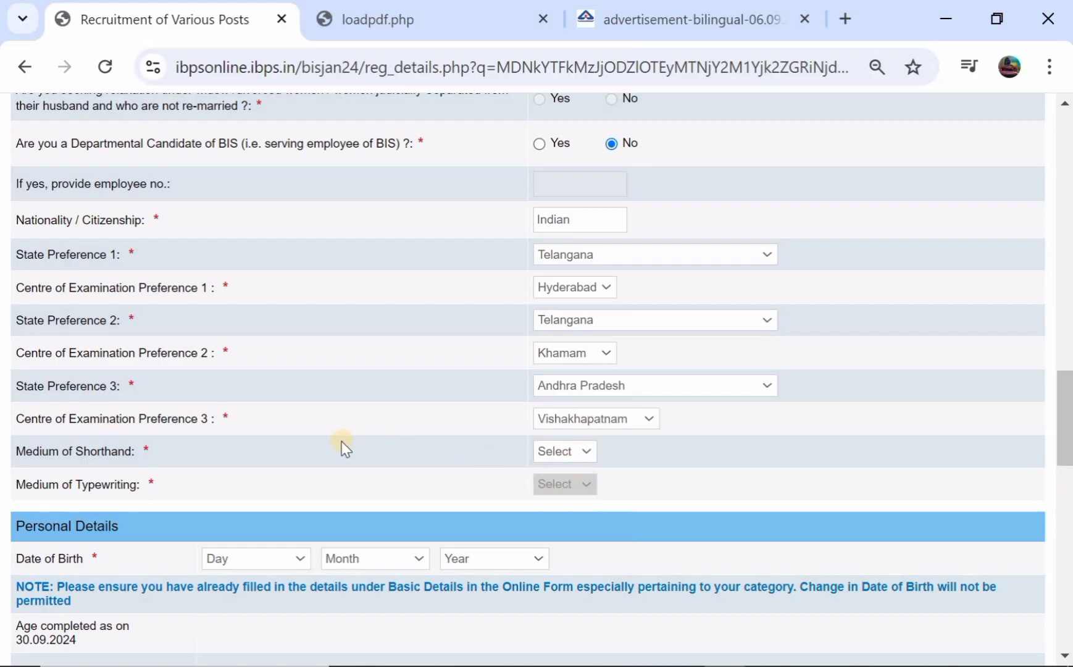
{"action": "left_click", "coordinate": [560, 451]}
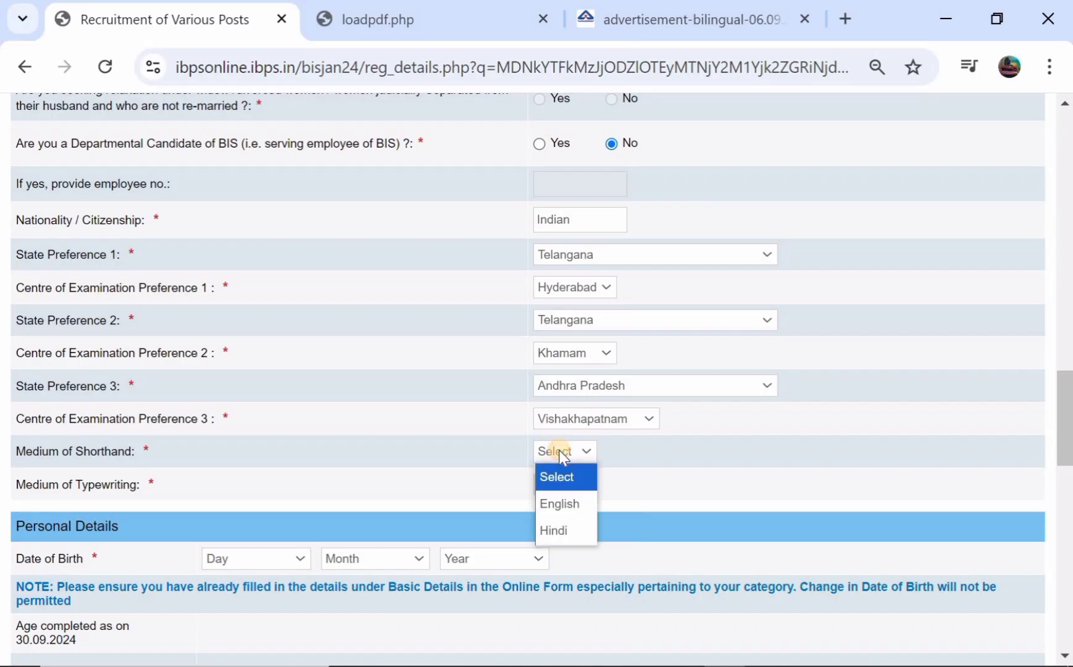
{"action": "left_click", "coordinate": [550, 503]}
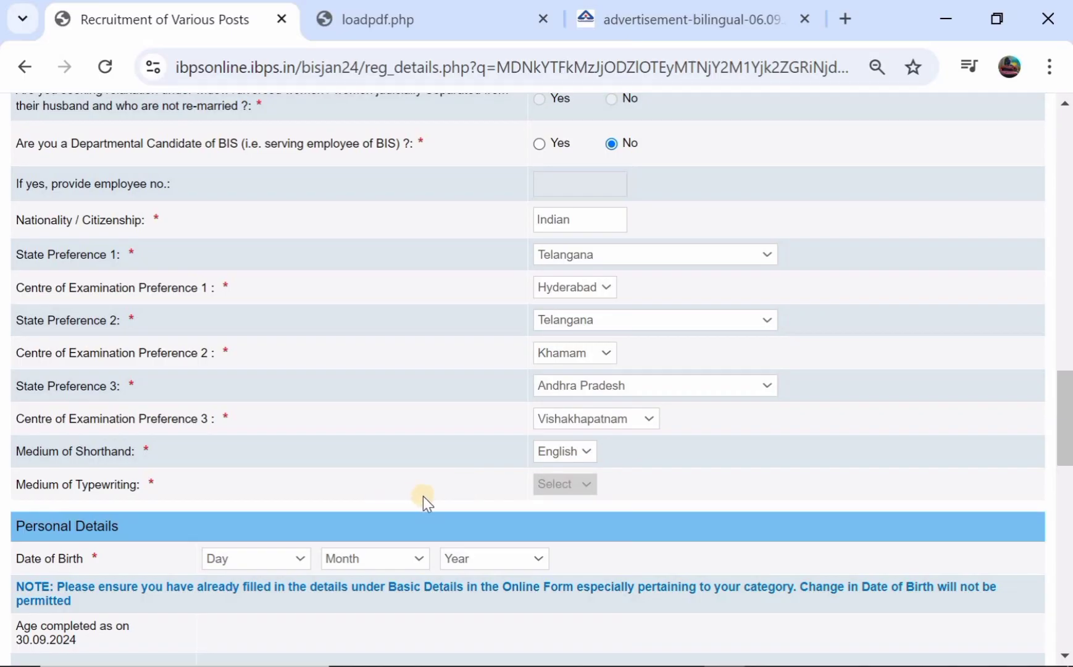
{"action": "scroll", "coordinate": [463, 458], "scroll_direction": "down", "scroll_amount": 1}
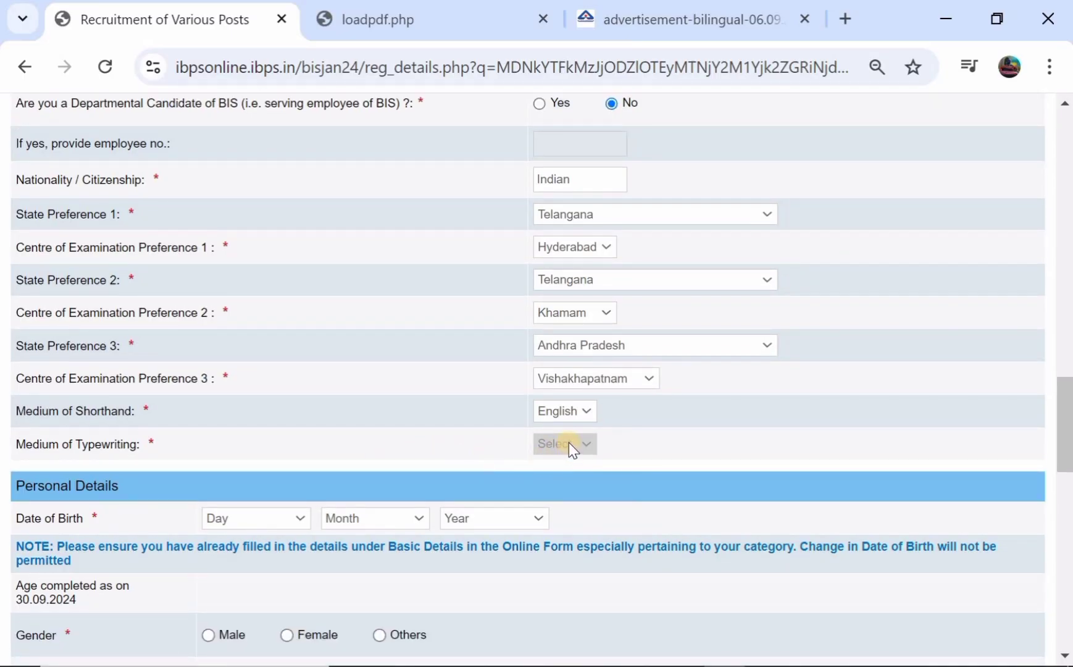
{"action": "scroll", "coordinate": [485, 445], "scroll_direction": "down", "scroll_amount": 3}
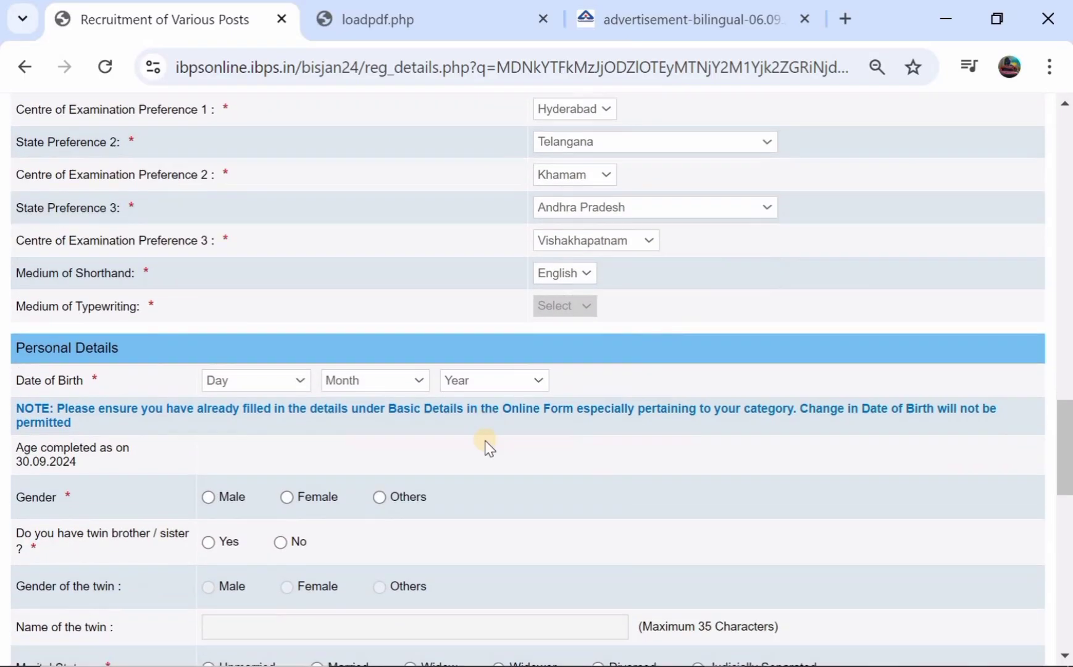
{"action": "scroll", "coordinate": [401, 323], "scroll_direction": "down", "scroll_amount": 2}
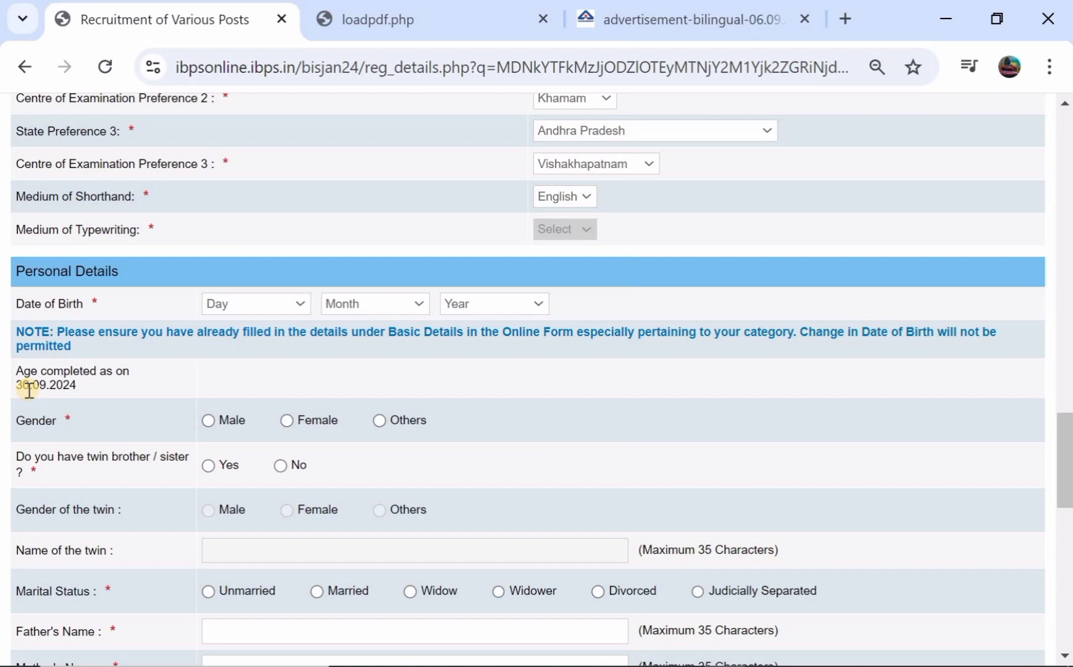
{"action": "scroll", "coordinate": [112, 380], "scroll_direction": "down", "scroll_amount": 1}
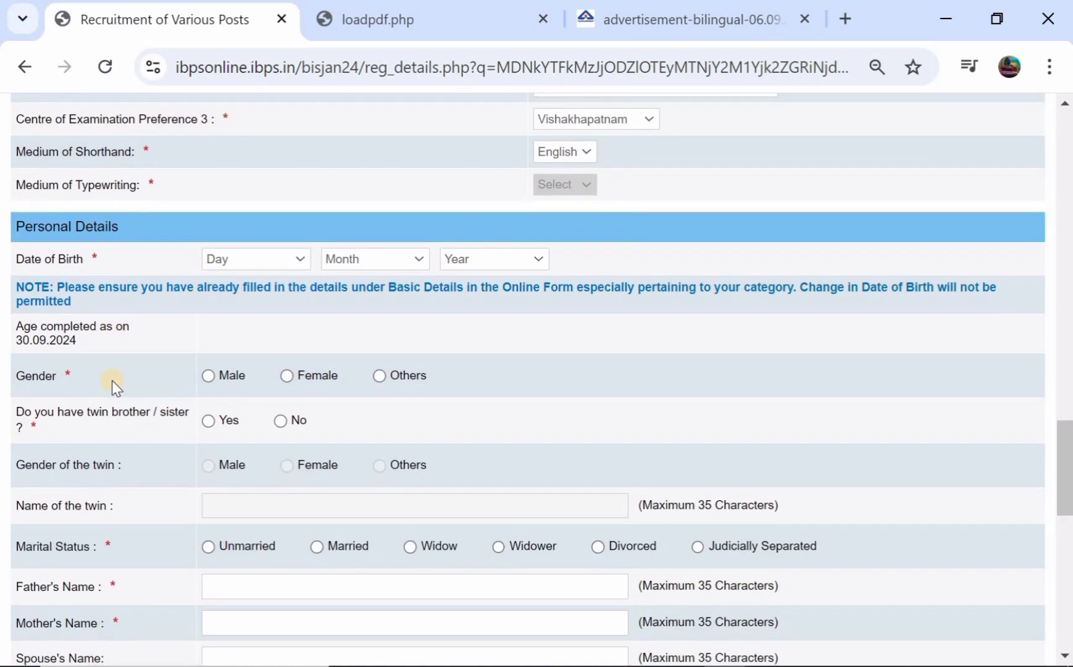
Mark the applicant as Male, twin No, and marital status Unmarried
{"action": "left_click", "coordinate": [204, 374]}
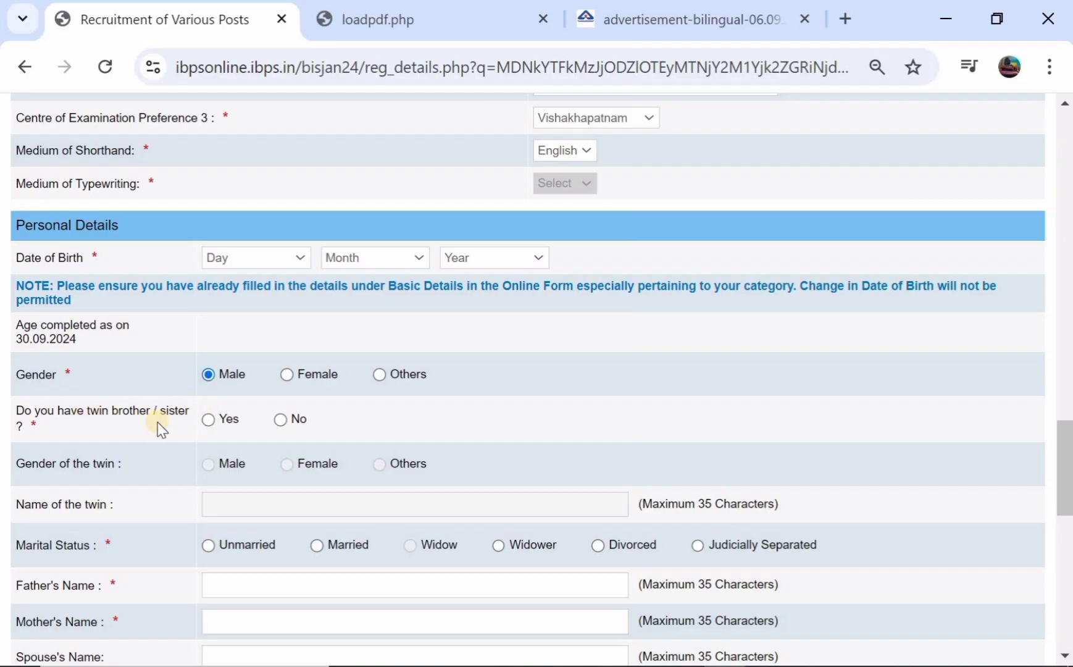
{"action": "left_click", "coordinate": [209, 420]}
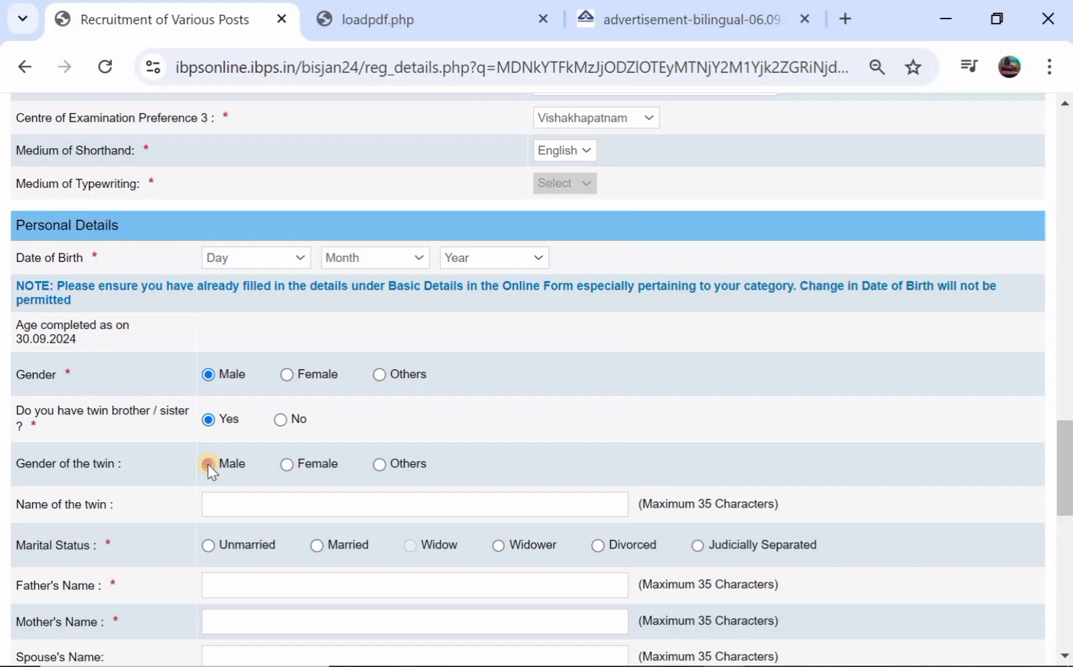
{"action": "left_click", "coordinate": [208, 464]}
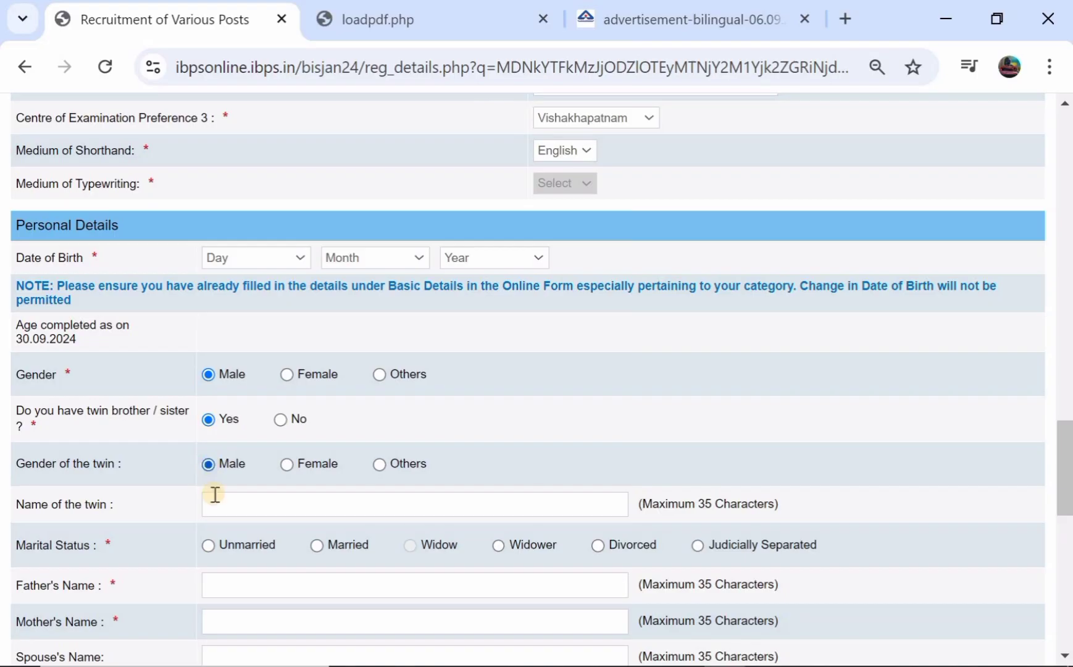
{"action": "left_click", "coordinate": [280, 419]}
{"action": "scroll", "coordinate": [278, 425], "scroll_direction": "down", "scroll_amount": 3}
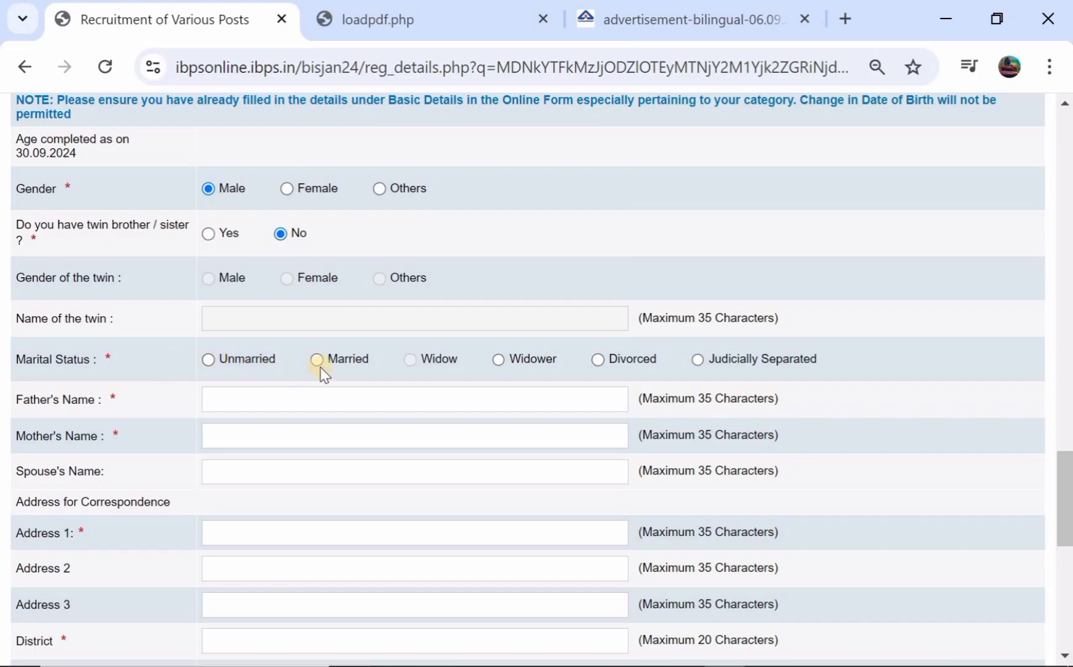
{"action": "left_click", "coordinate": [209, 360]}
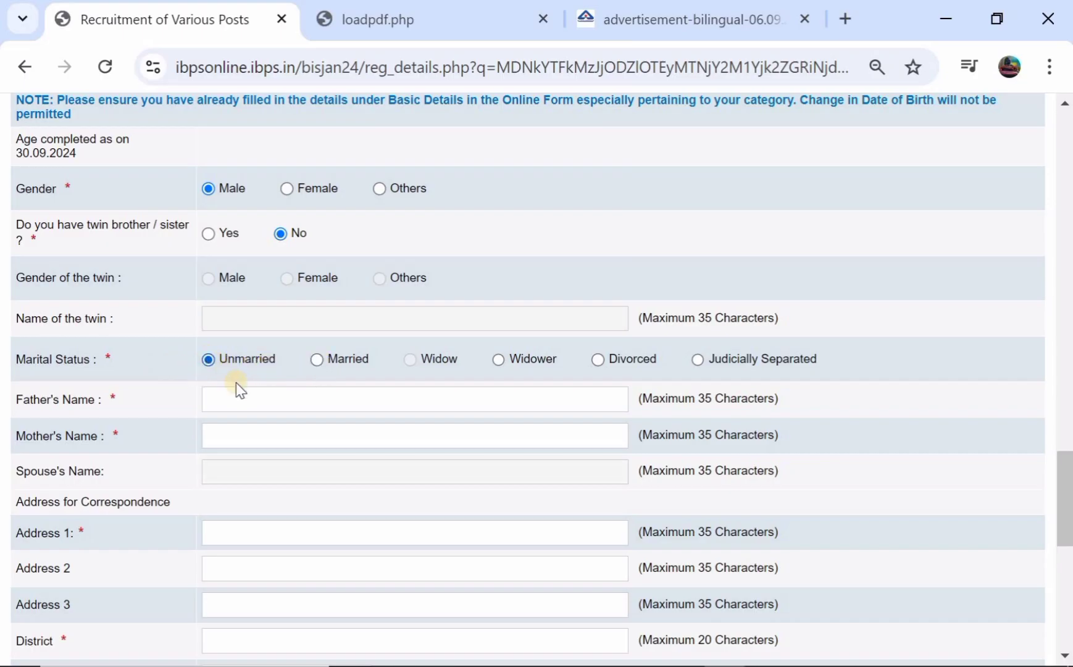
Enter the mother's name and leave the Father's Name field empty
{"action": "left_click", "coordinate": [237, 395]}
{"action": "left_click", "coordinate": [226, 434]}
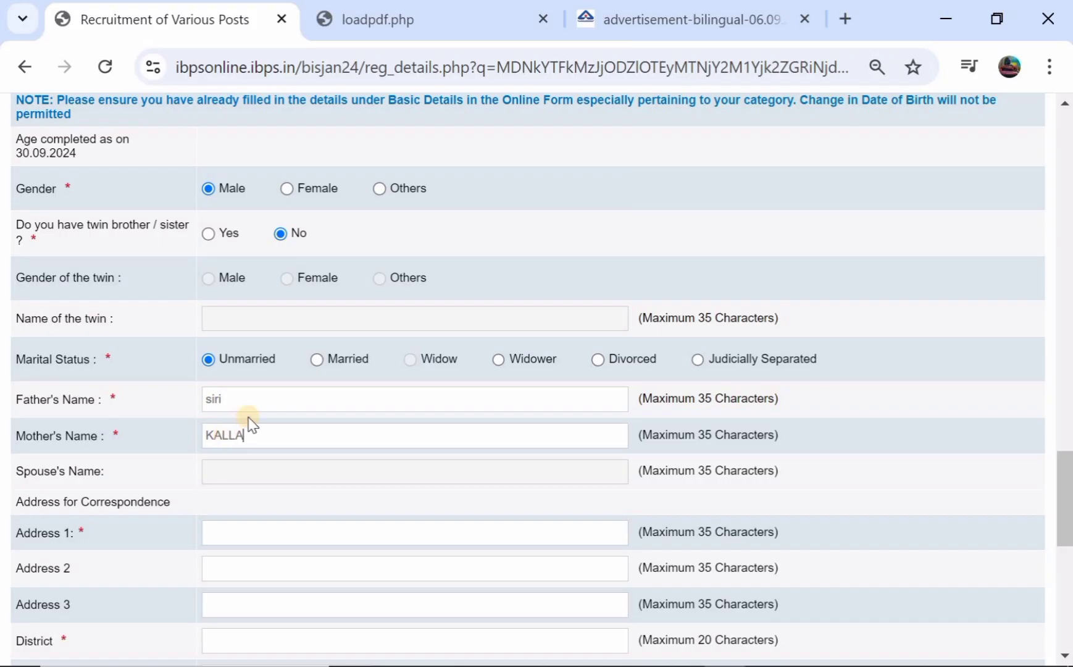
{"action": "scroll", "coordinate": [250, 424], "scroll_direction": "down", "scroll_amount": 1}
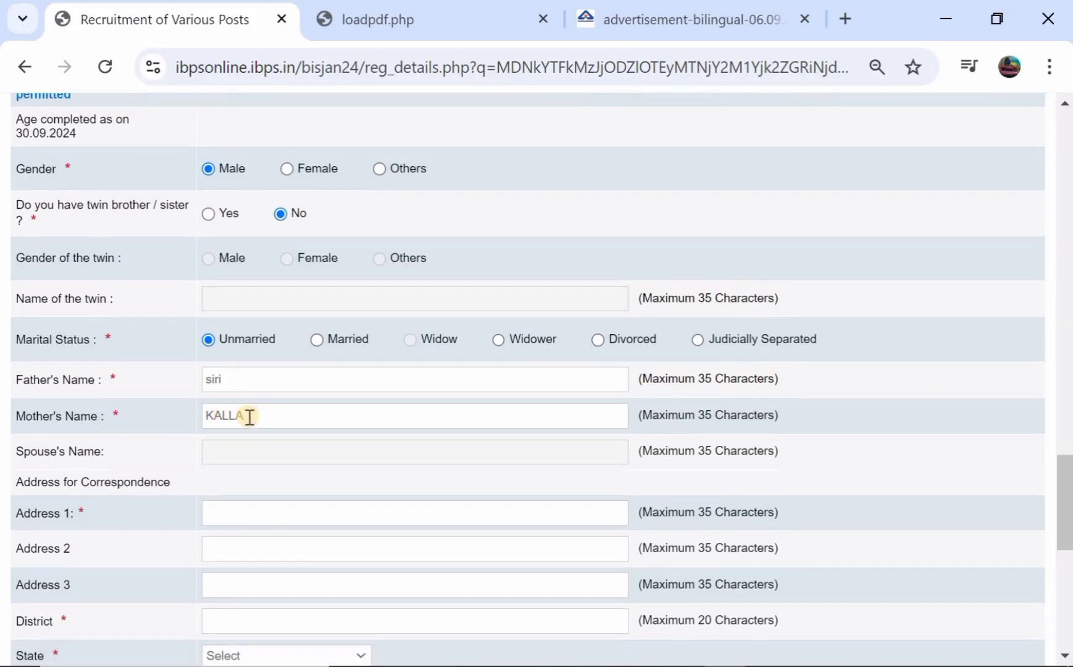
{"action": "left_click", "coordinate": [283, 383]}
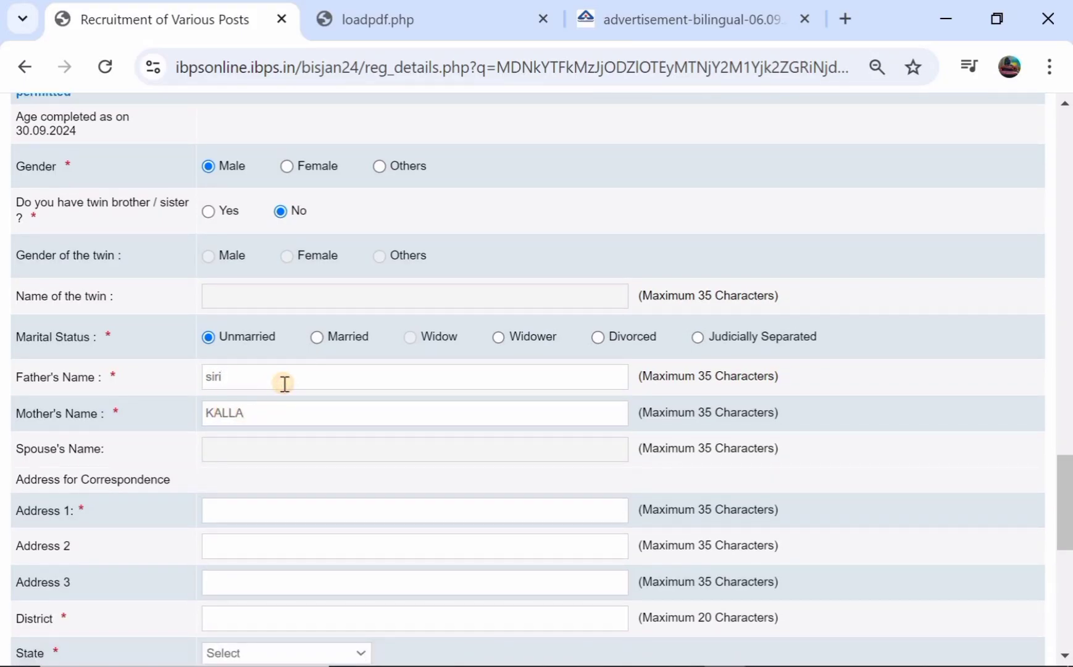
{"action": "key", "text": "BackSpace"}
{"action": "key", "text": "BackSpace"}
{"action": "key", "text": "BackSpace"}
{"action": "key", "text": "BackSpace"}
{"action": "scroll", "coordinate": [284, 383], "scroll_direction": "down", "scroll_amount": 1}
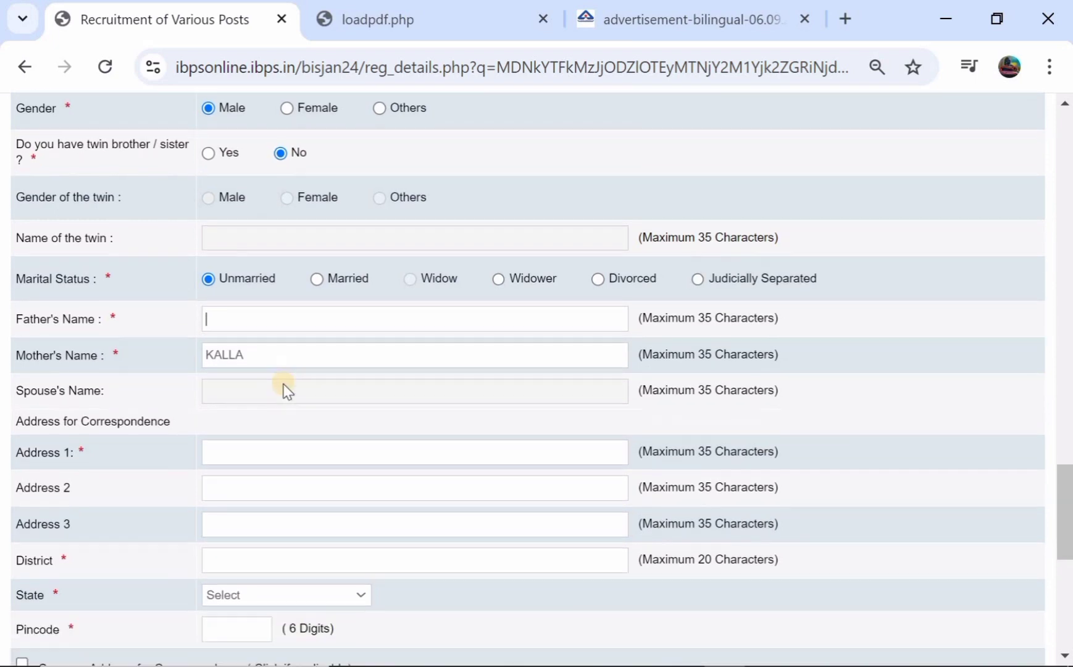
Enter both correspondence address lines and the district
{"action": "left_click", "coordinate": [262, 443]}
{"action": "left_click", "coordinate": [253, 488]}
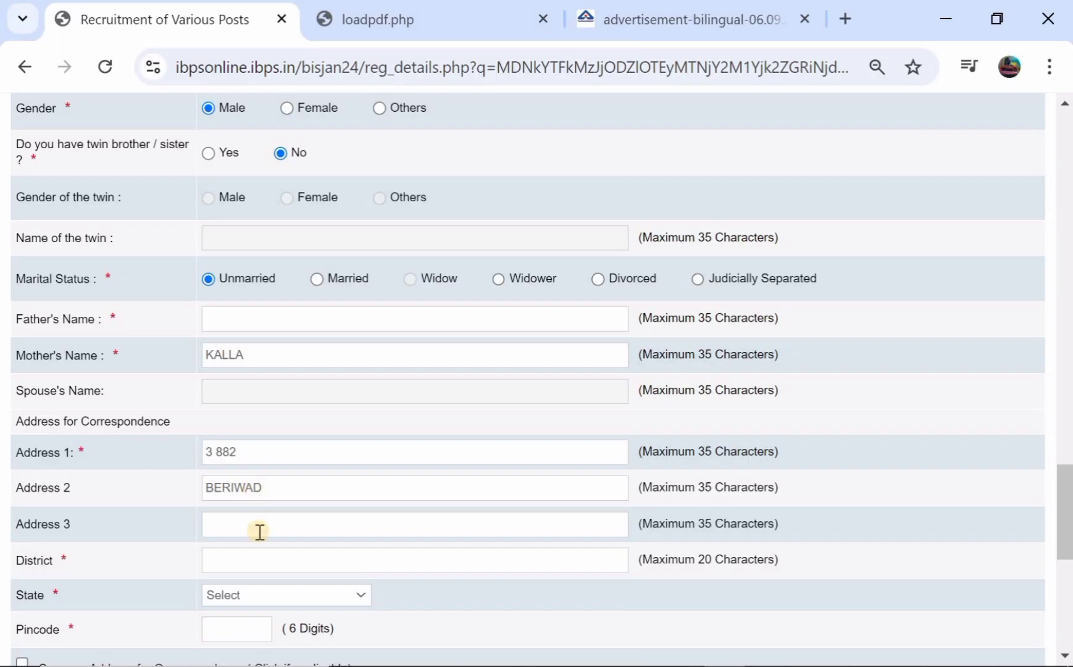
{"action": "left_click", "coordinate": [260, 562]}
Set the state to TELANGANA, enter the pincode, and copy it to the permanent address
{"action": "left_click", "coordinate": [261, 596]}
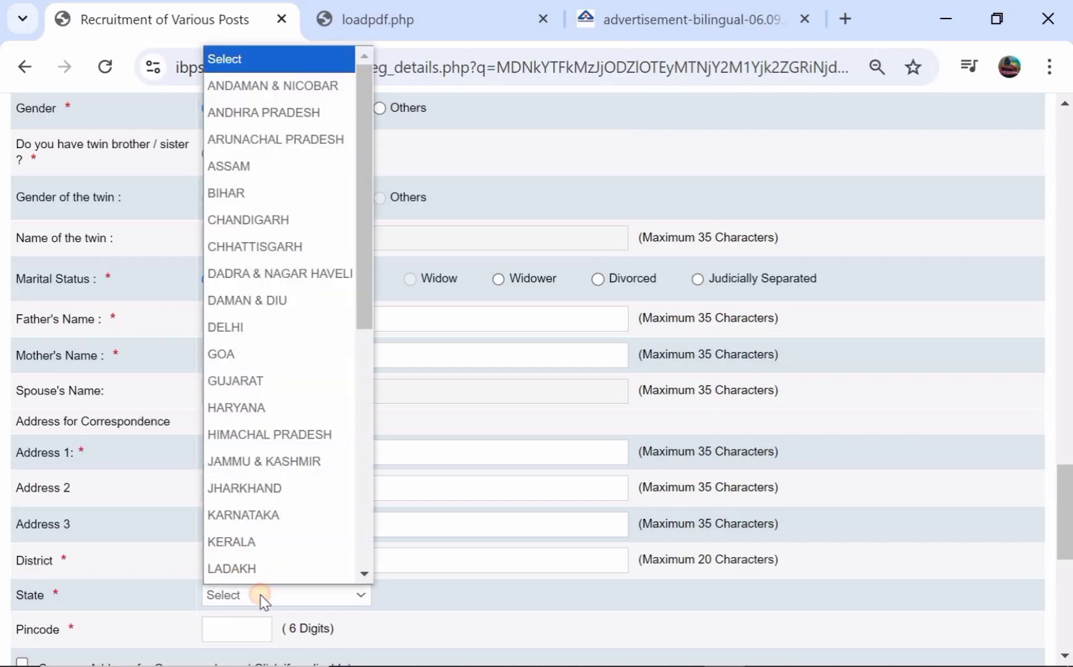
{"action": "scroll", "coordinate": [309, 409], "scroll_direction": "down", "scroll_amount": 5}
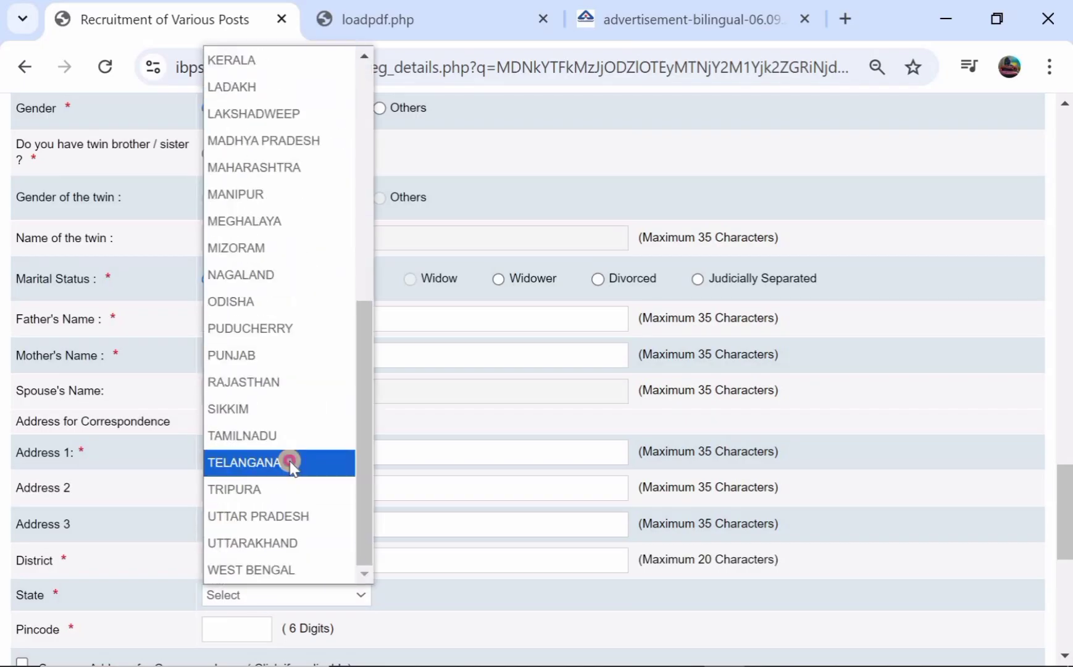
{"action": "left_click", "coordinate": [290, 461]}
{"action": "scroll", "coordinate": [335, 376], "scroll_direction": "down", "scroll_amount": 4}
{"action": "scroll", "coordinate": [338, 378], "scroll_direction": "down", "scroll_amount": 2}
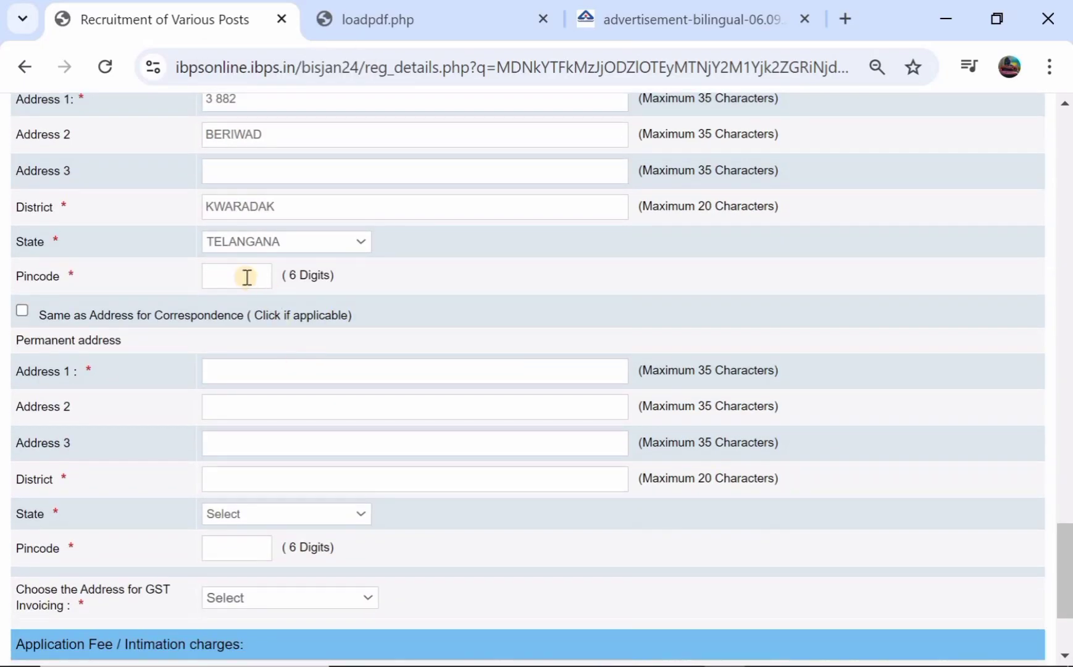
{"action": "left_click", "coordinate": [230, 269]}
{"action": "scroll", "coordinate": [165, 253], "scroll_direction": "up", "scroll_amount": 1}
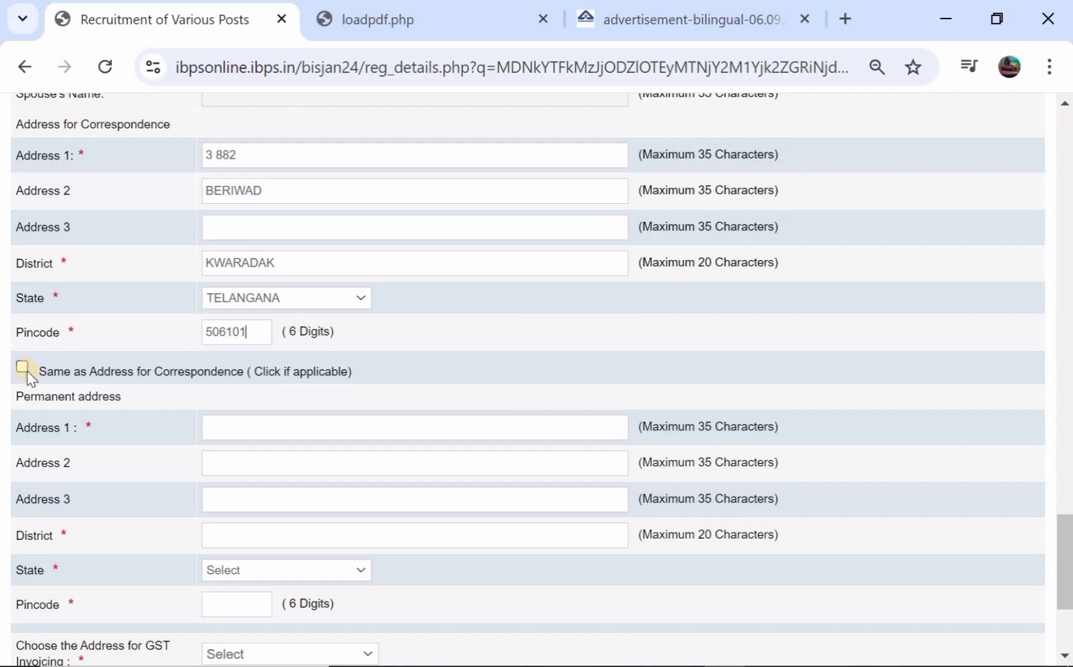
{"action": "left_click", "coordinate": [22, 367]}
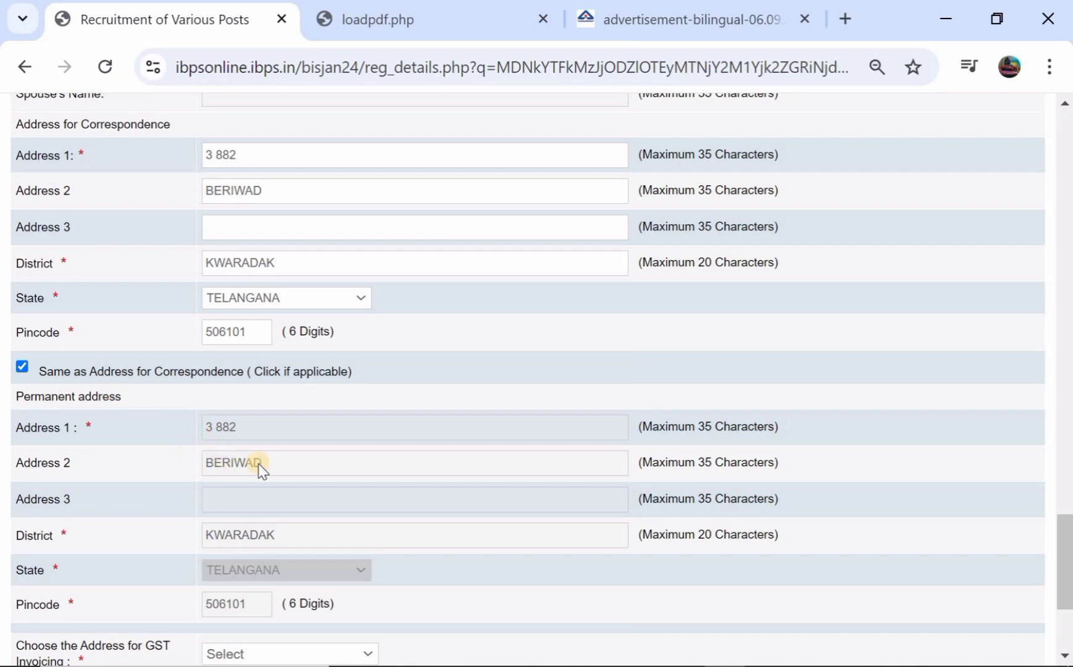
Choose Permanent Address as the GST invoicing address
{"action": "scroll", "coordinate": [259, 467], "scroll_direction": "down", "scroll_amount": 2}
{"action": "scroll", "coordinate": [268, 425], "scroll_direction": "down", "scroll_amount": 2}
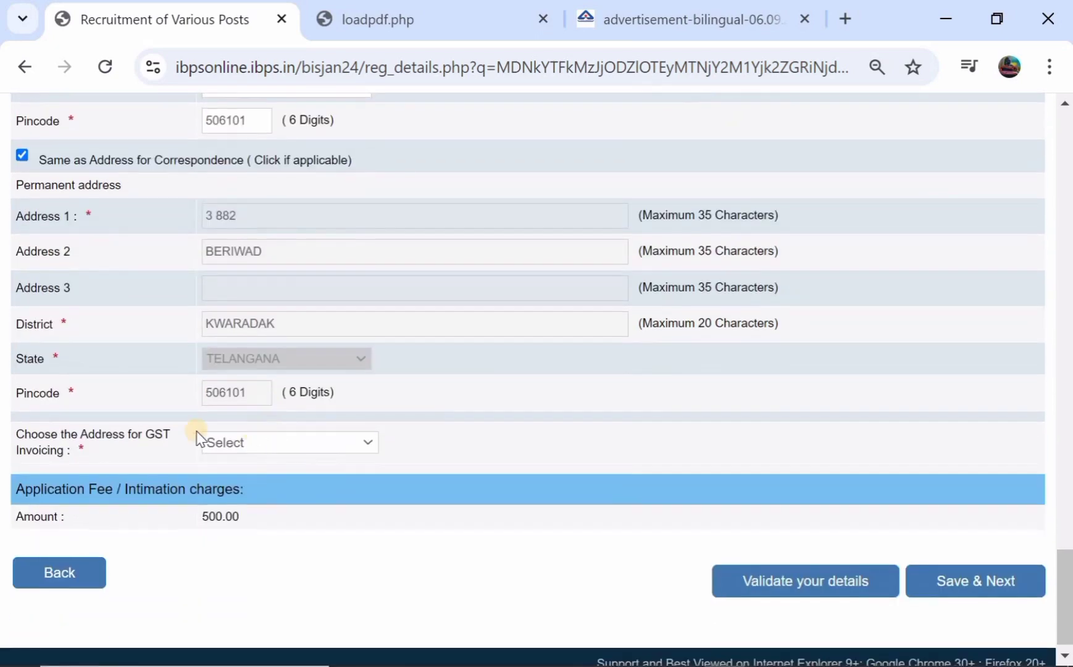
{"action": "left_click", "coordinate": [232, 440]}
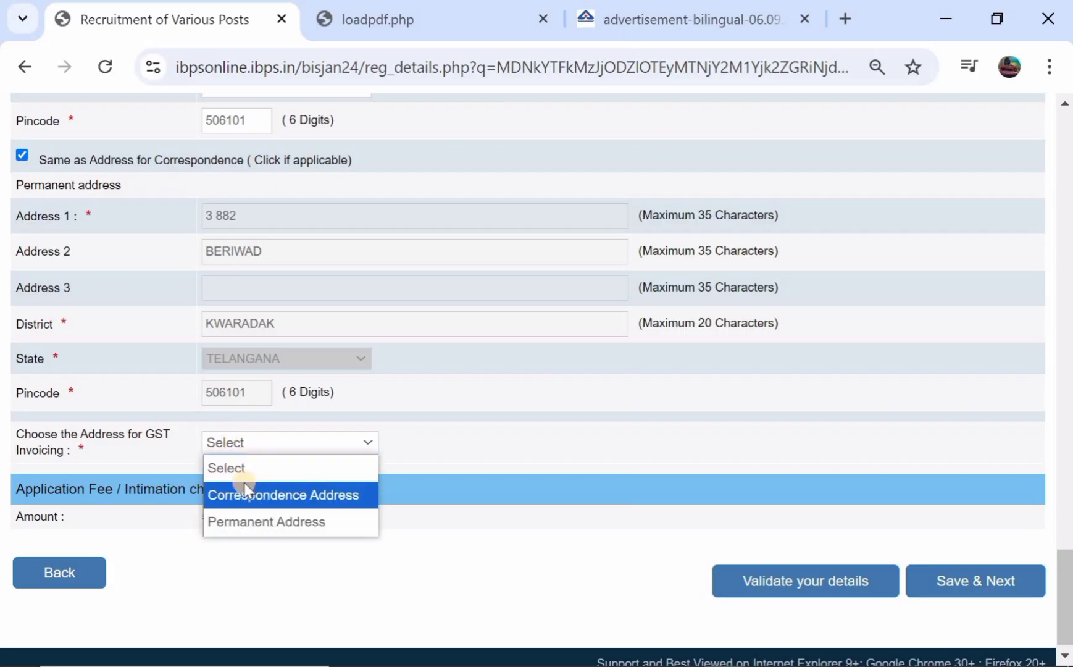
{"action": "left_click", "coordinate": [257, 520]}
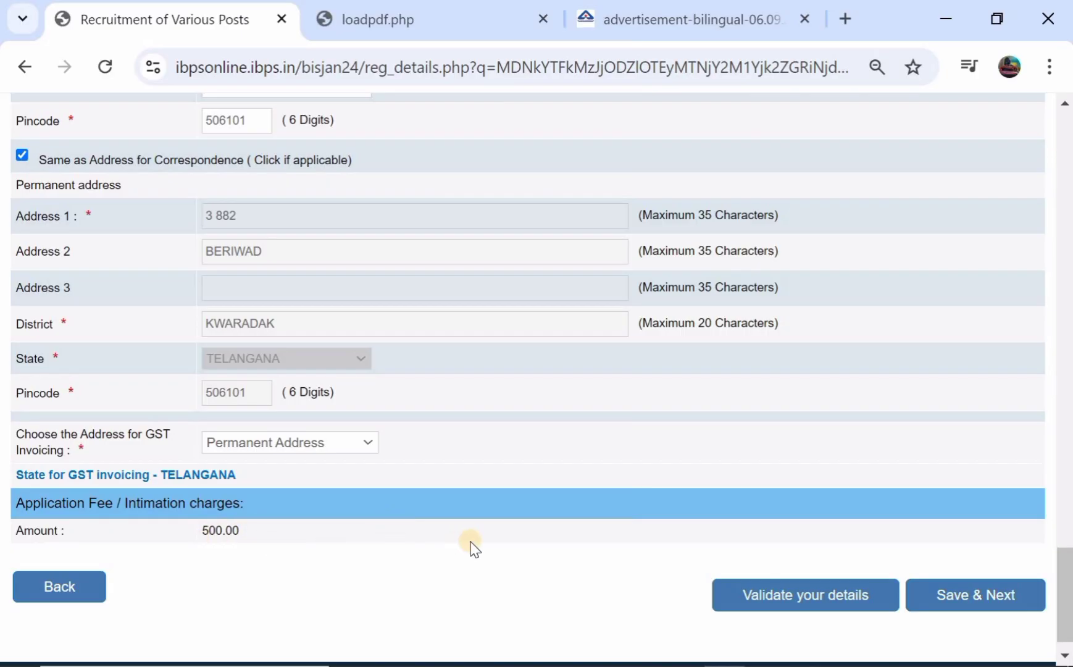
Validate the details and check the reported missing father's name error
{"action": "left_click", "coordinate": [750, 597]}
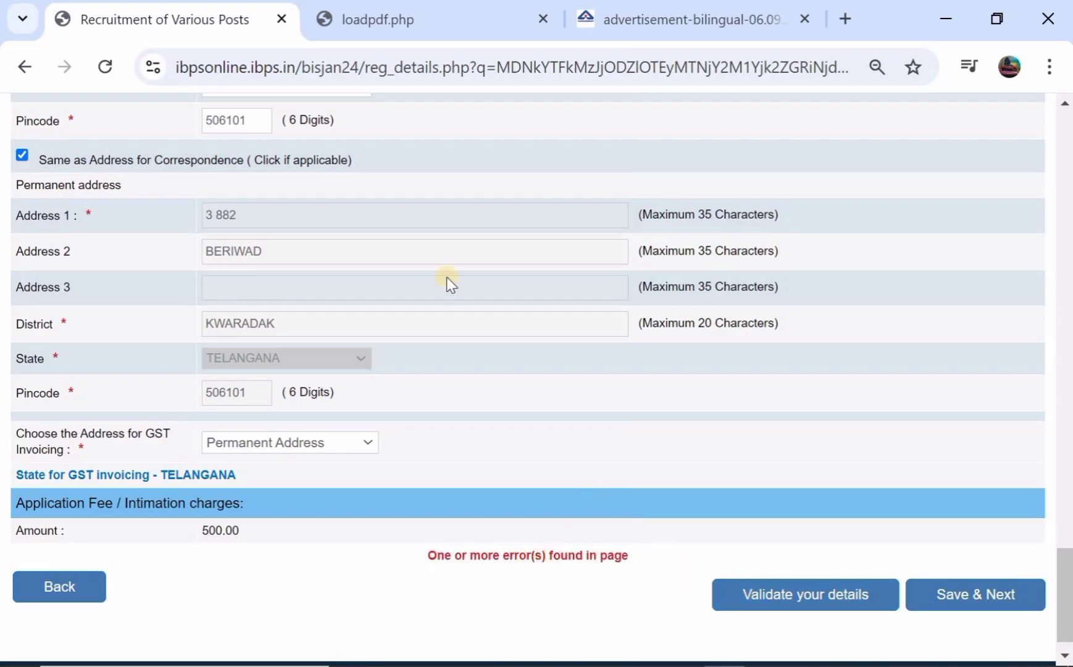
{"action": "scroll", "coordinate": [445, 281], "scroll_direction": "up", "scroll_amount": 7}
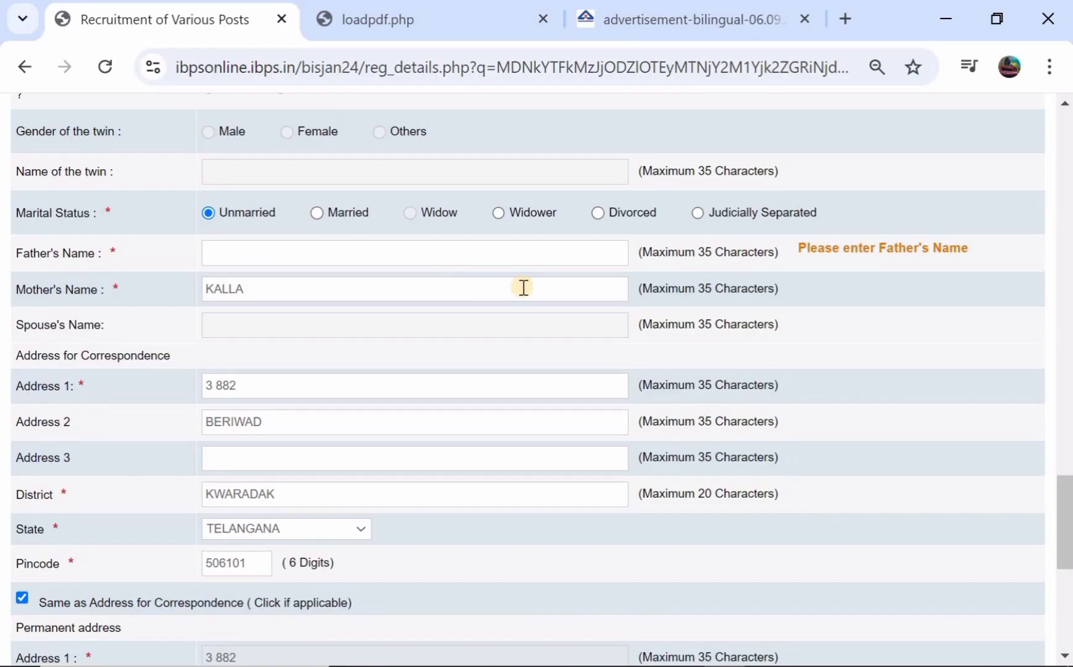
{"action": "scroll", "coordinate": [944, 520], "scroll_direction": "down", "scroll_amount": 7}
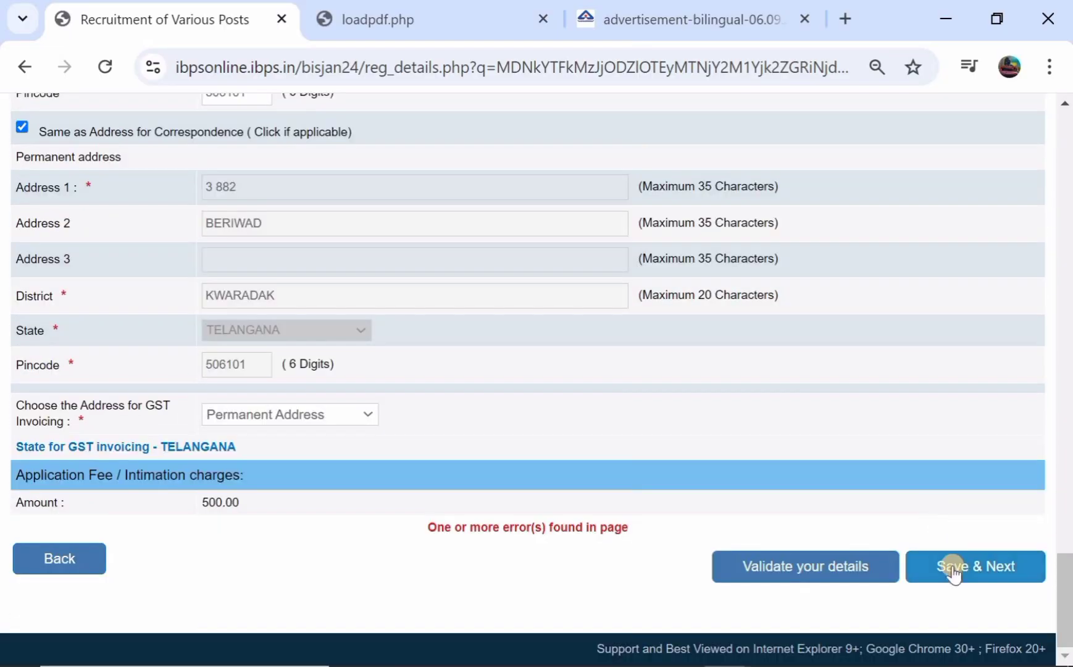
Save & Next to the Educational Qualification page and begin the SSC subject/stream entry
{"action": "left_click", "coordinate": [952, 568]}
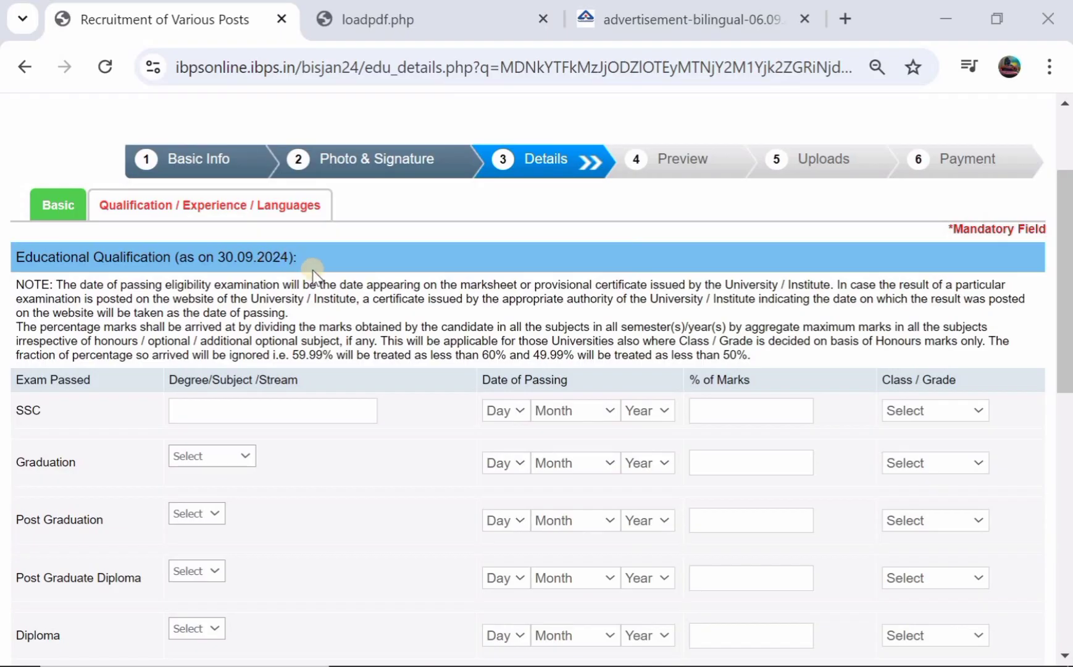
{"action": "scroll", "coordinate": [313, 270], "scroll_direction": "down", "scroll_amount": 2}
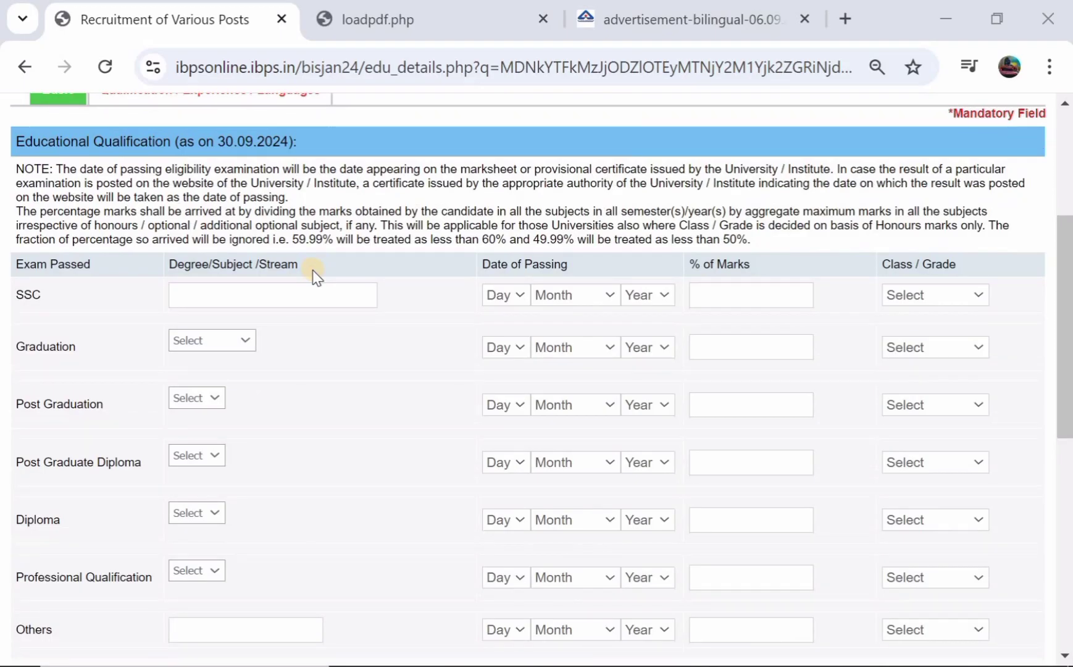
{"action": "left_click", "coordinate": [232, 293]}
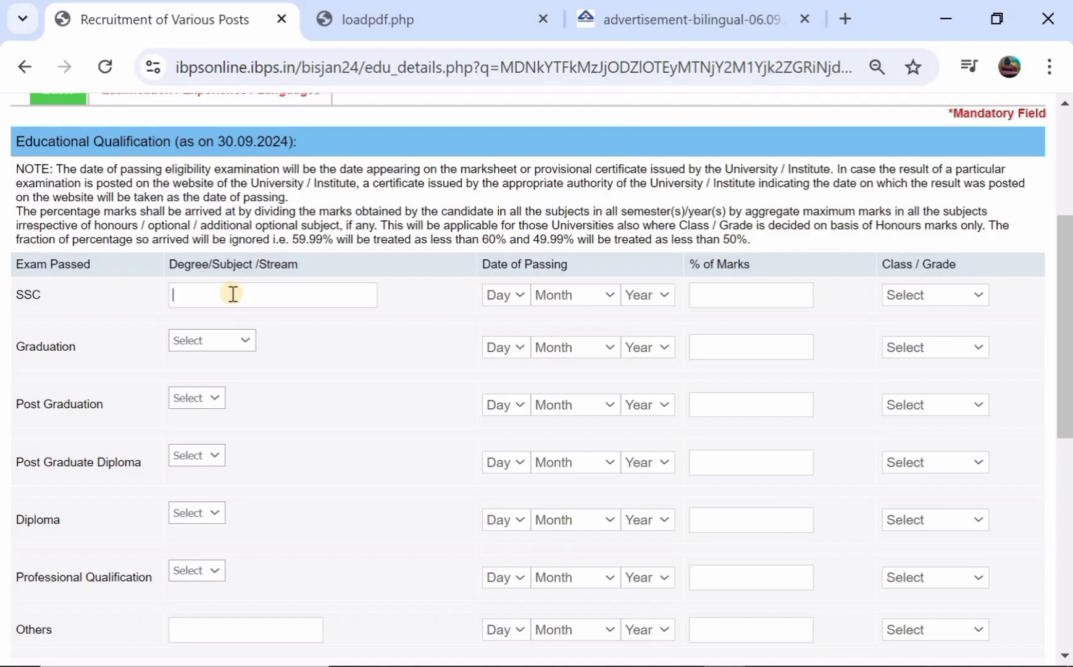
Enter SSC passing date 04 March 2017, 87% marks, and Second Class grade
{"action": "left_click", "coordinate": [512, 298]}
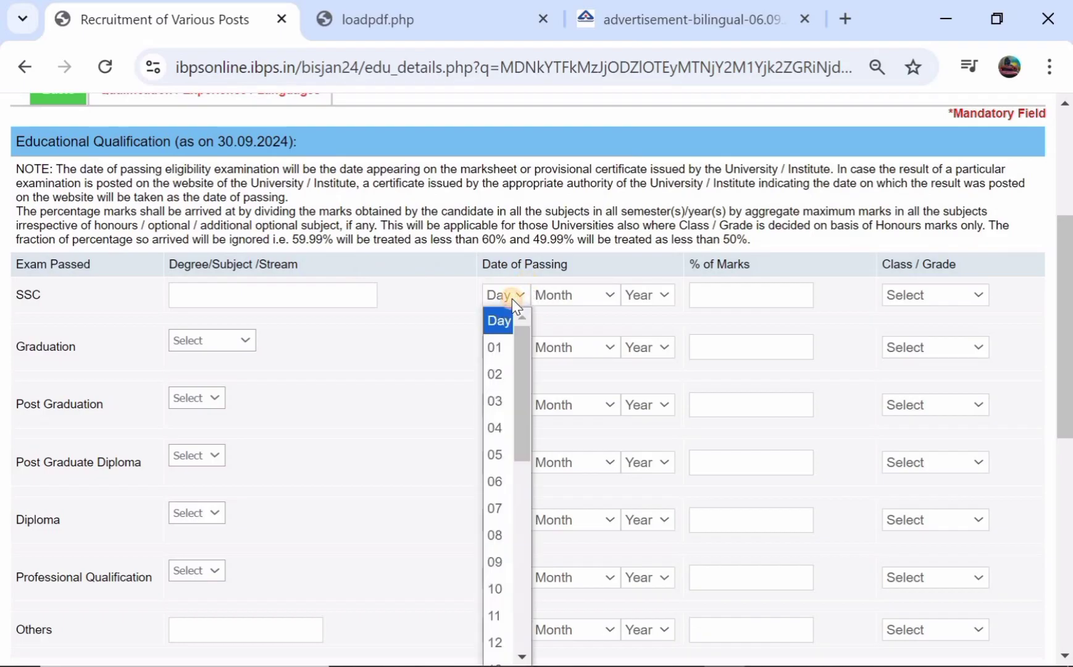
{"action": "left_click", "coordinate": [502, 429]}
{"action": "left_click", "coordinate": [585, 301]}
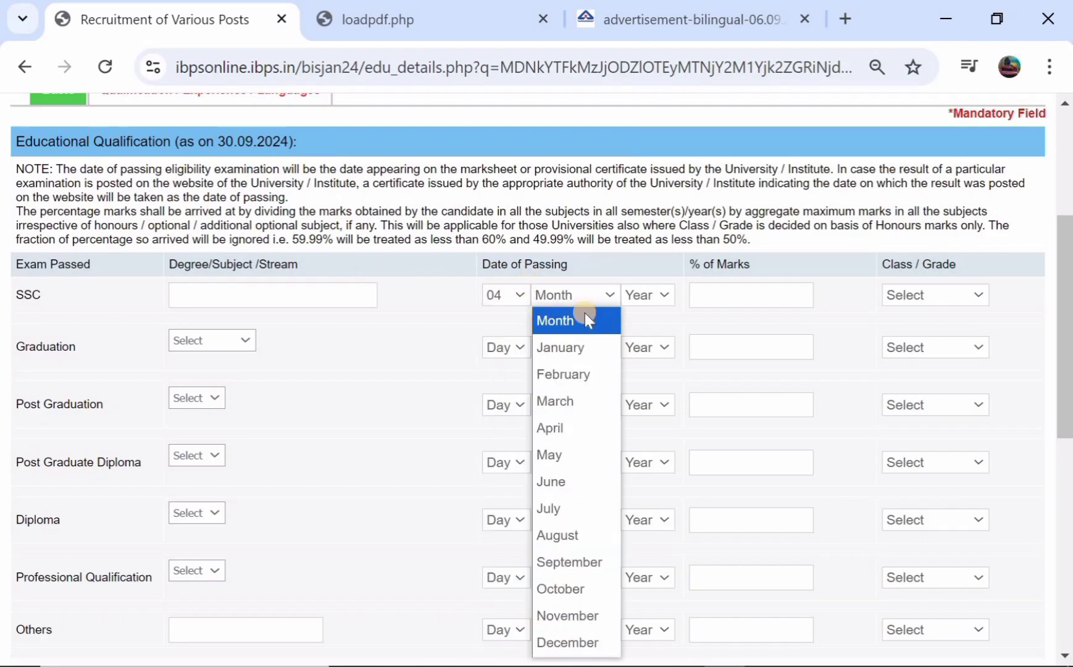
{"action": "left_click", "coordinate": [570, 400]}
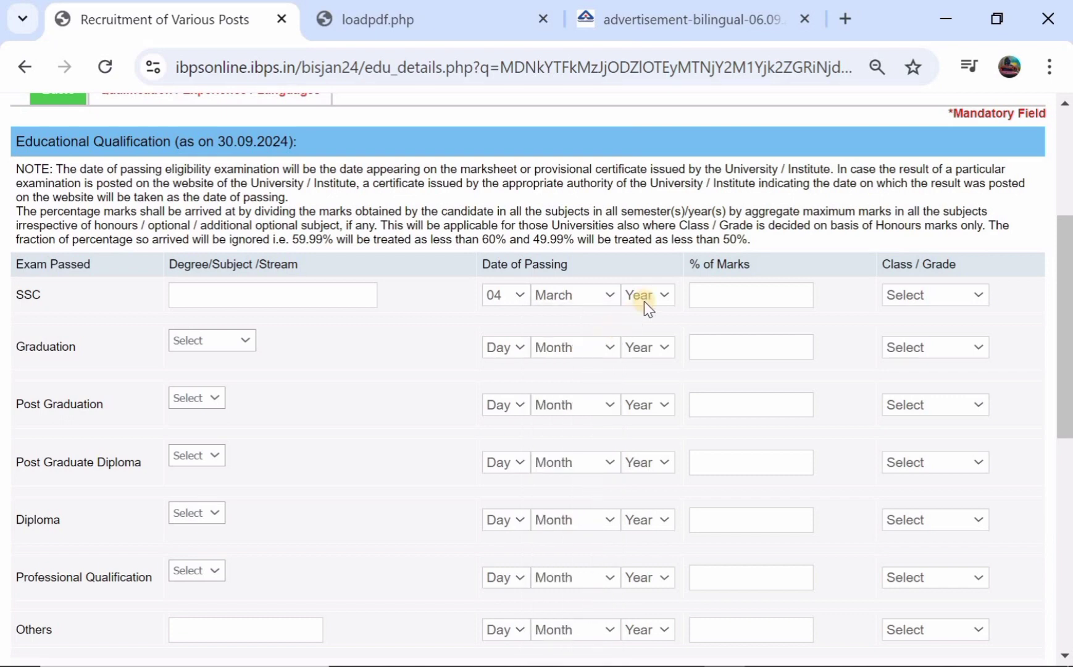
{"action": "left_click", "coordinate": [647, 298]}
{"action": "left_click", "coordinate": [646, 401]}
{"action": "left_click", "coordinate": [725, 295]}
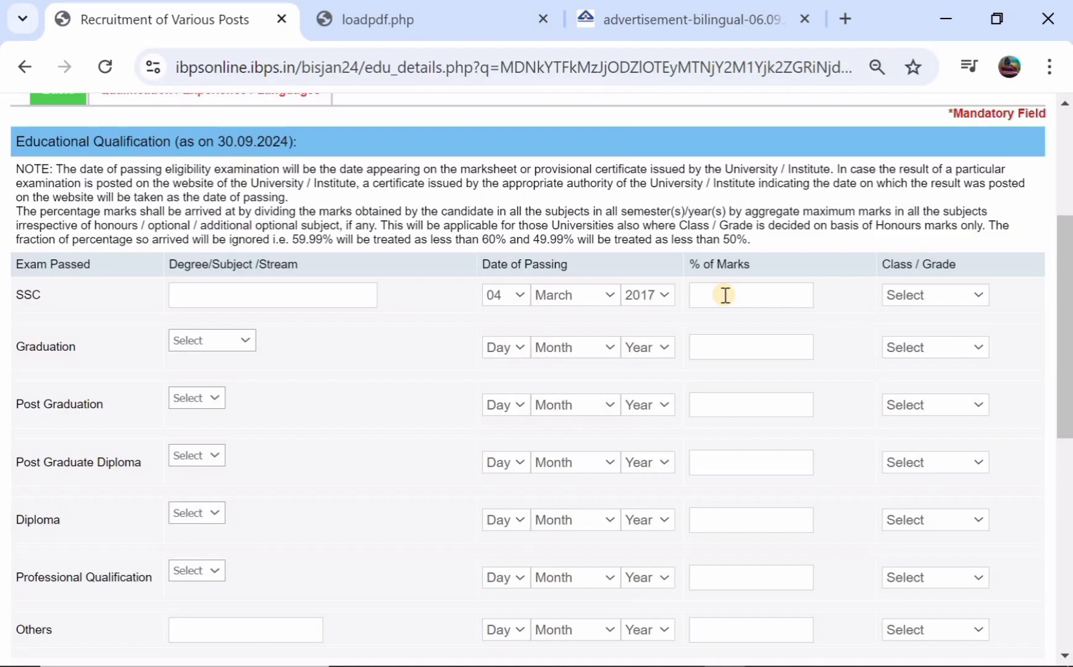
{"action": "type", "text": "87"}
{"action": "left_click", "coordinate": [932, 295]}
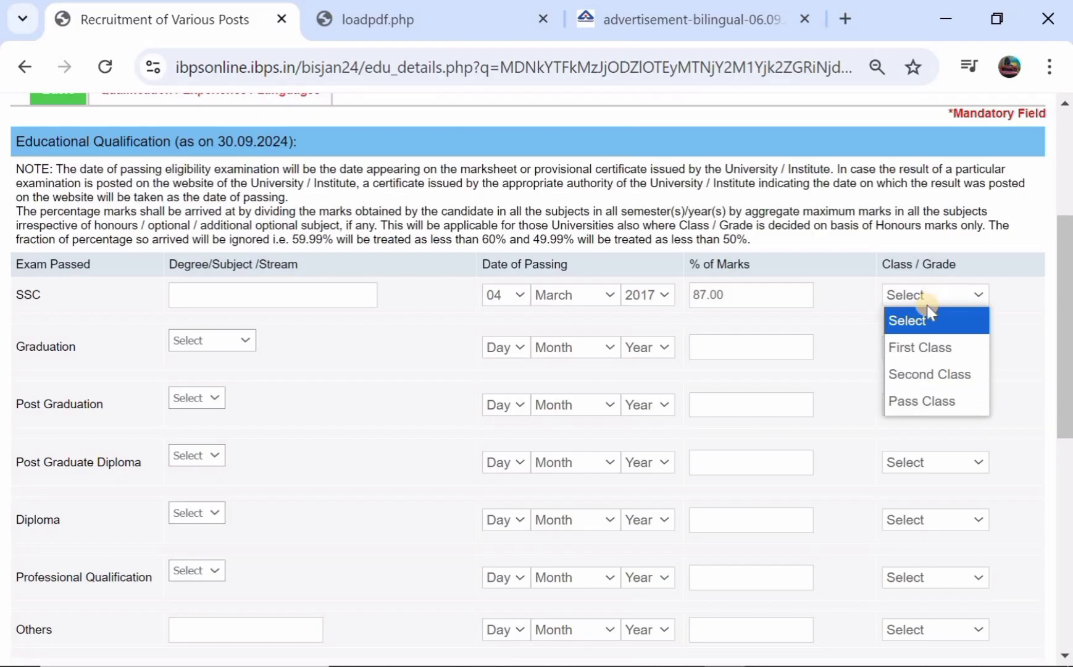
{"action": "left_click", "coordinate": [912, 399]}
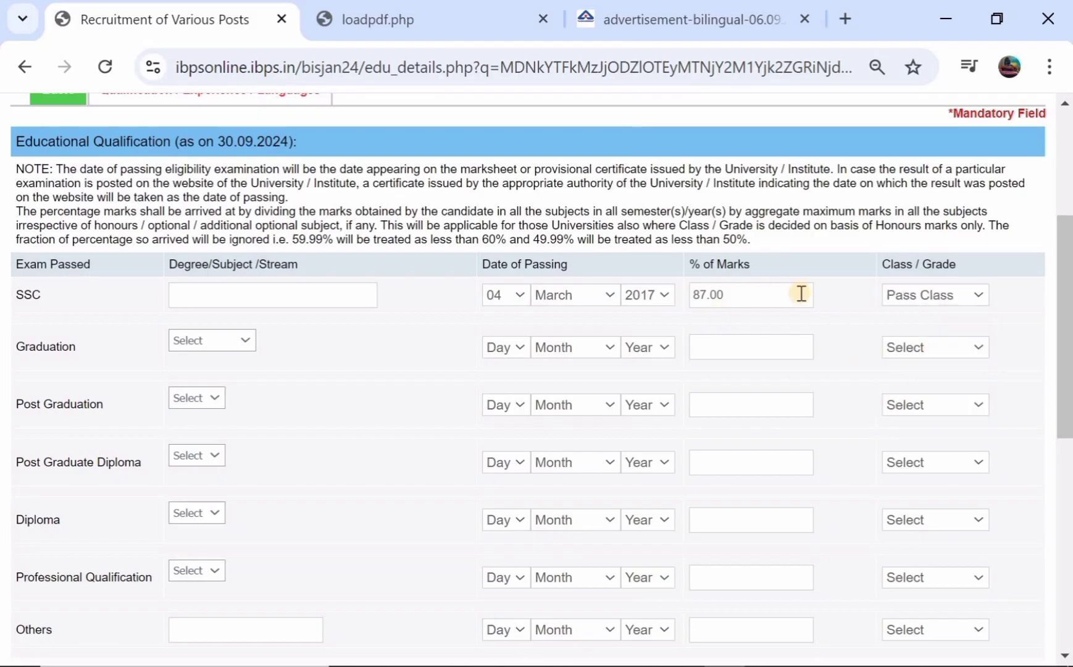
{"action": "left_click", "coordinate": [965, 289]}
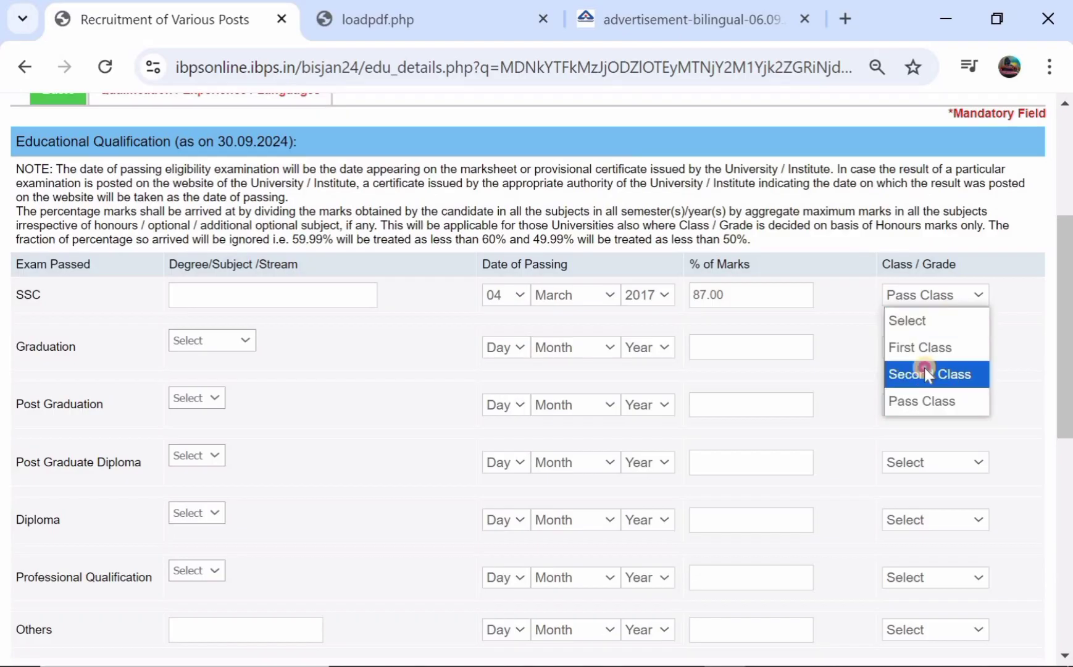
{"action": "left_click", "coordinate": [924, 370]}
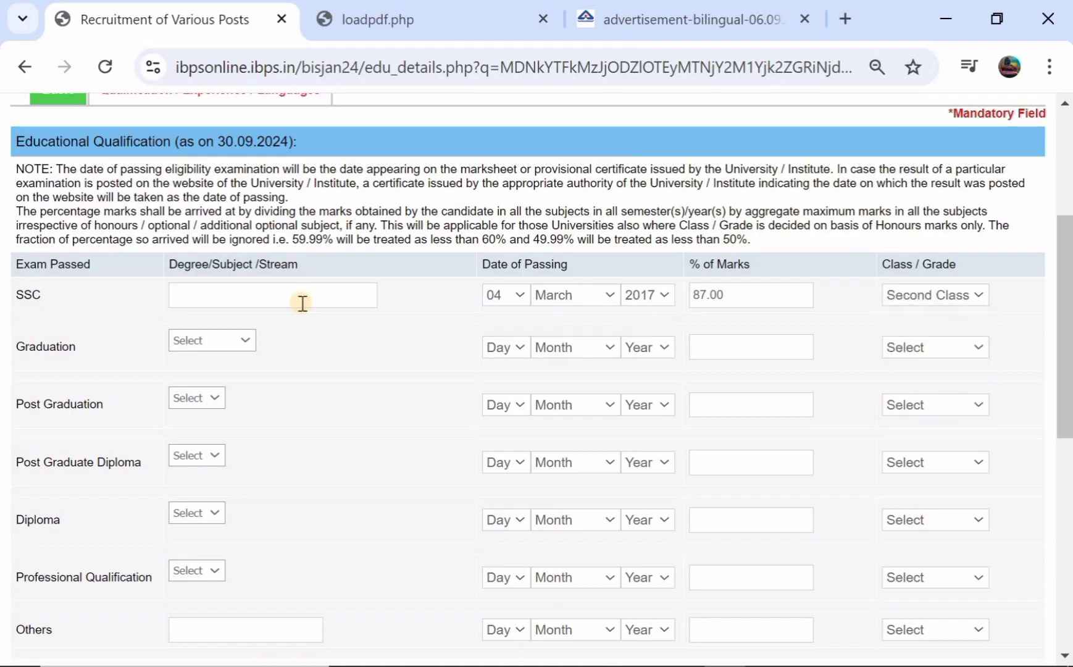
Fill the Graduation row: Arts, passed 07 June 2020, 76.98% marks, Pass Class
{"action": "left_click", "coordinate": [216, 345]}
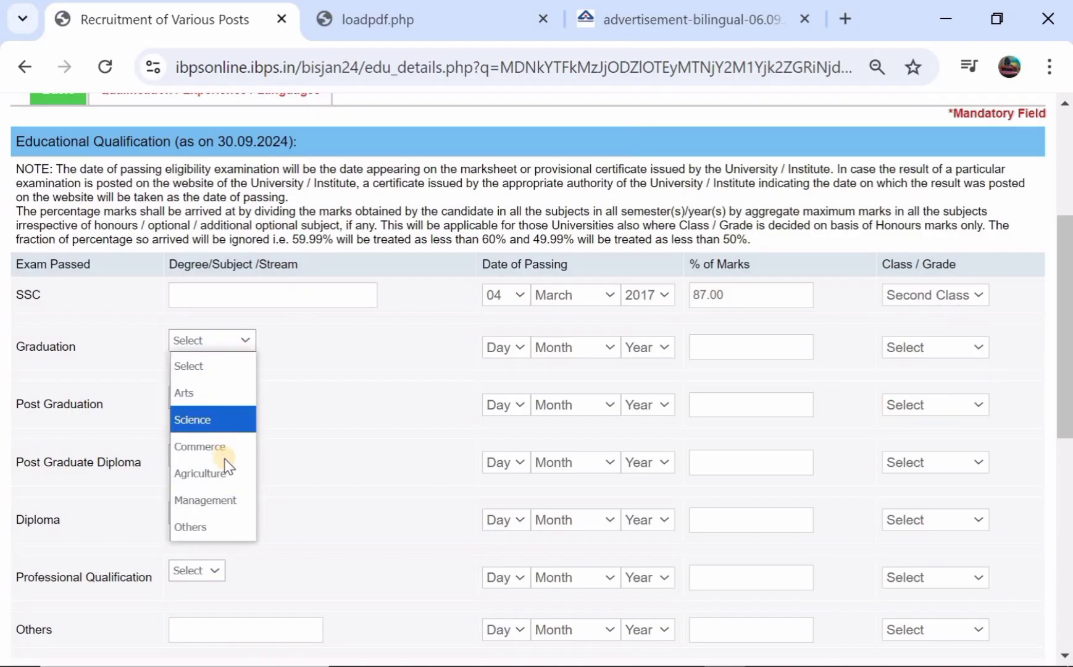
{"action": "left_click", "coordinate": [224, 395]}
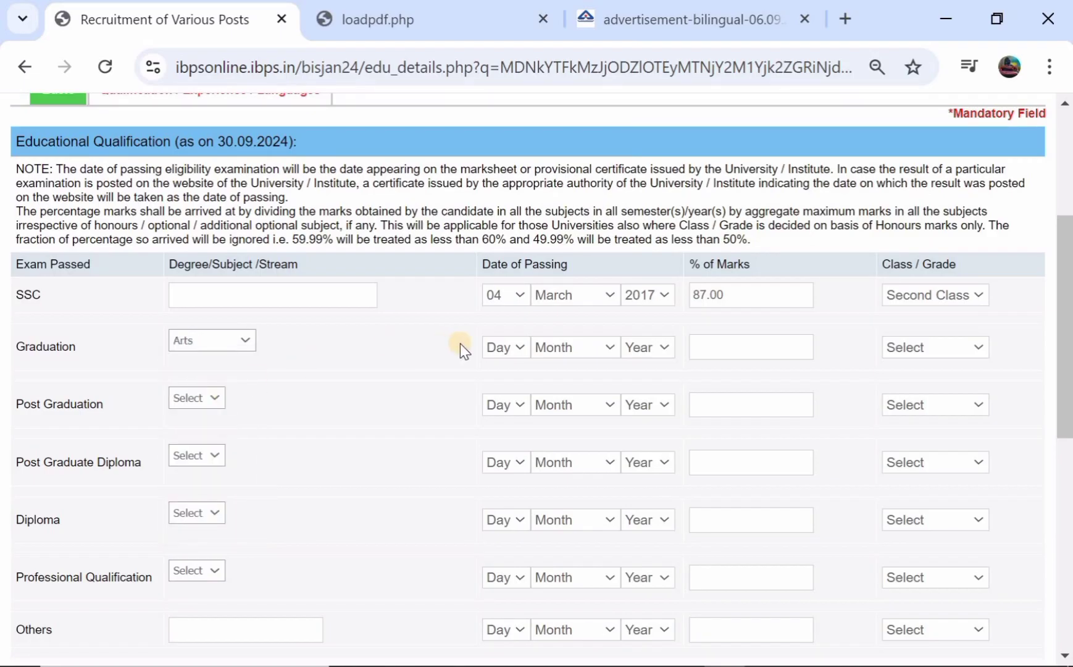
{"action": "left_click", "coordinate": [492, 345]}
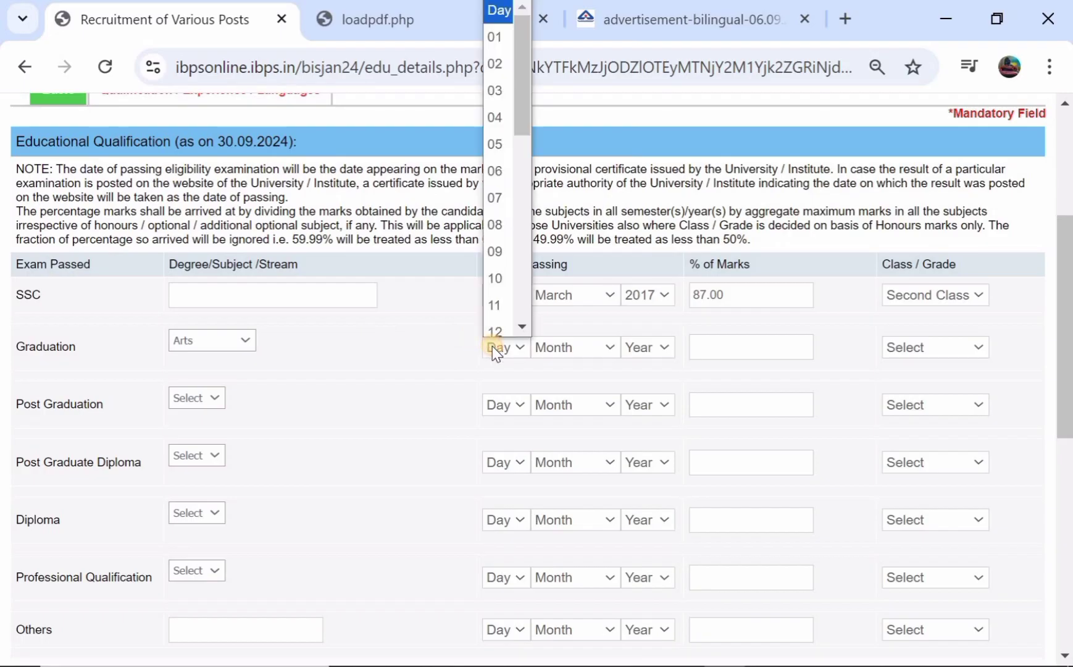
{"action": "left_click", "coordinate": [497, 188]}
{"action": "left_click", "coordinate": [558, 350]}
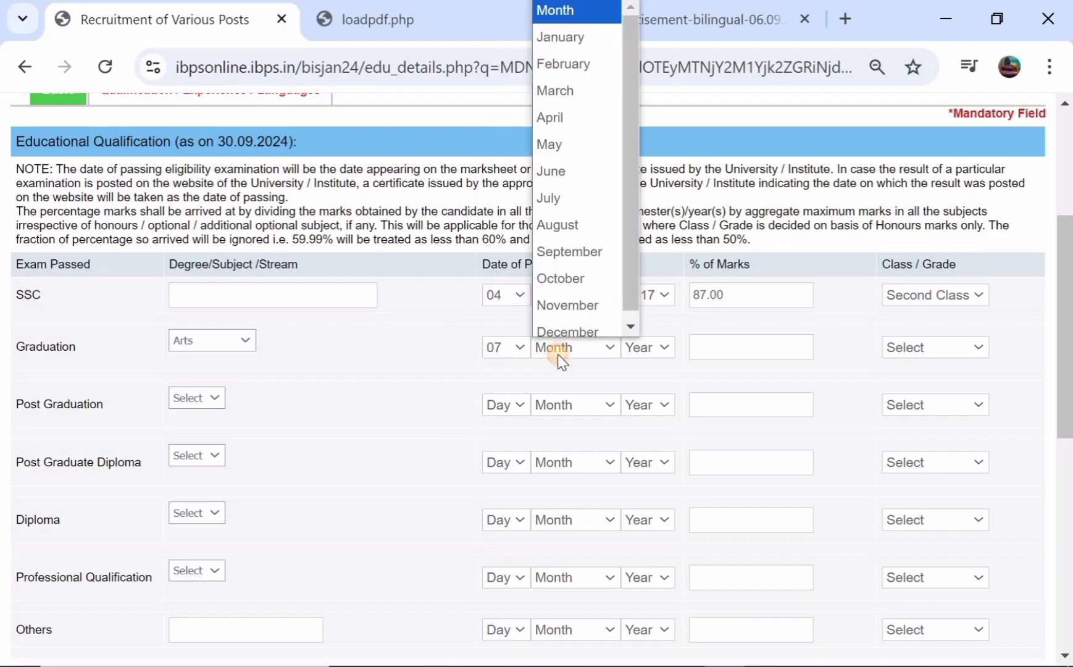
{"action": "left_click", "coordinate": [579, 160]}
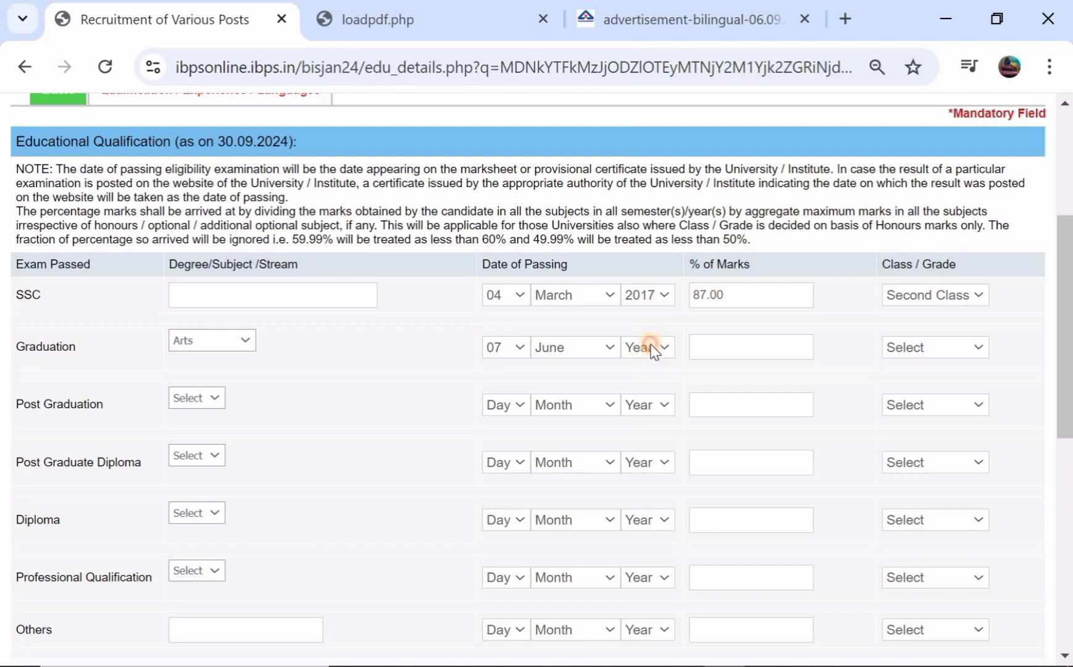
{"action": "left_click", "coordinate": [653, 349]}
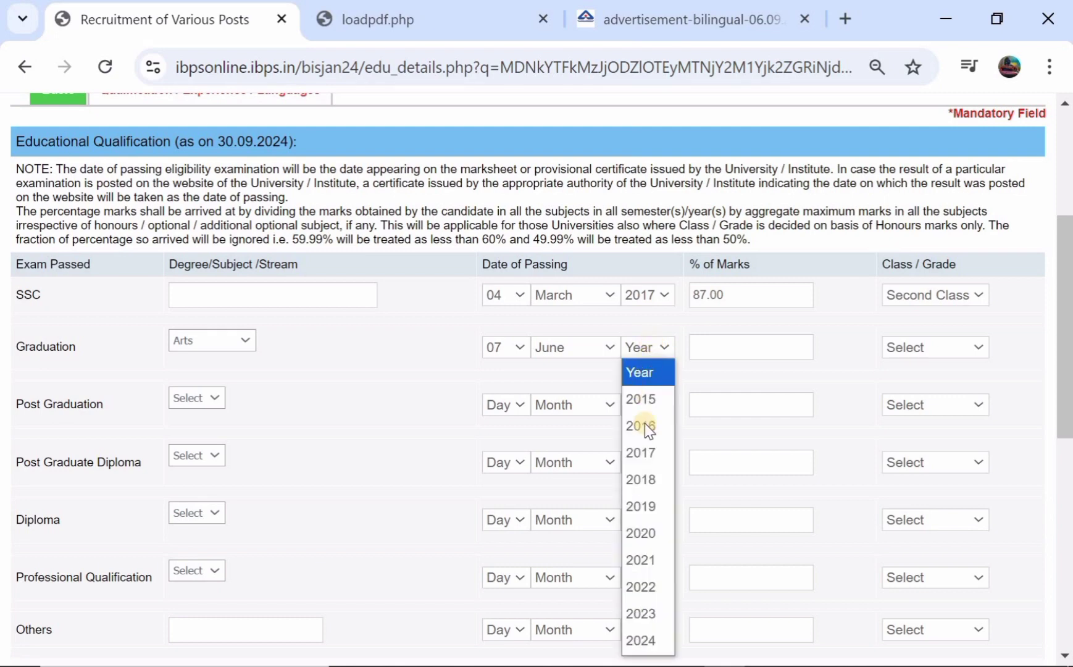
{"action": "left_click", "coordinate": [642, 543]}
{"action": "left_click", "coordinate": [744, 345]}
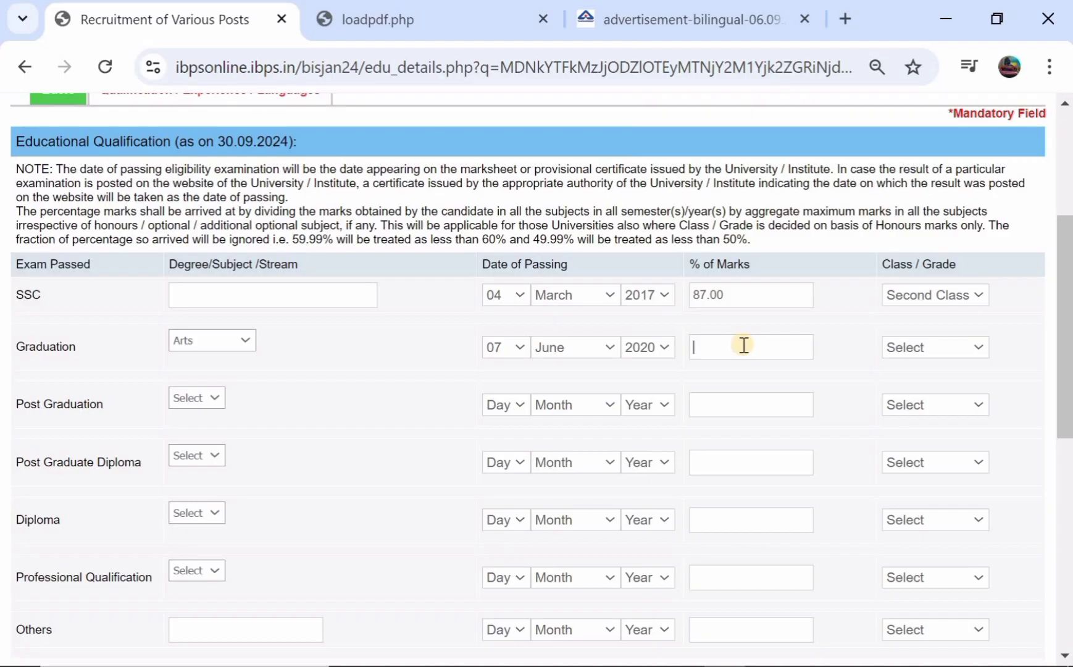
{"action": "type", "text": "76.98"}
{"action": "left_click", "coordinate": [909, 349]}
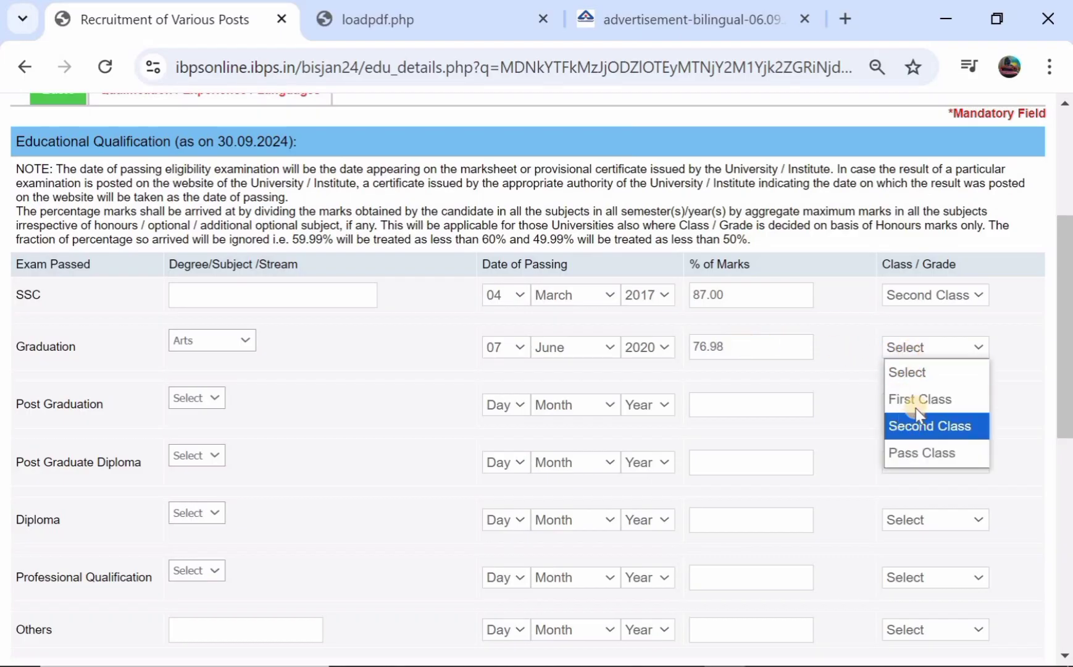
{"action": "left_click", "coordinate": [912, 445]}
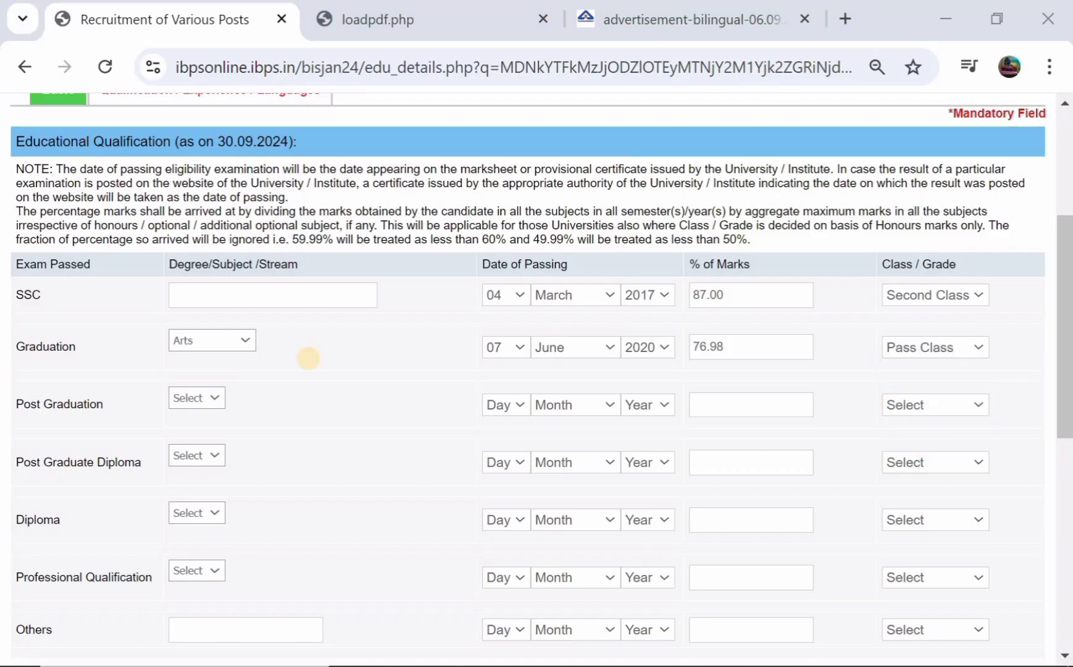
Leave Post Graduation unselected after briefly choosing Others
{"action": "left_click", "coordinate": [187, 398]}
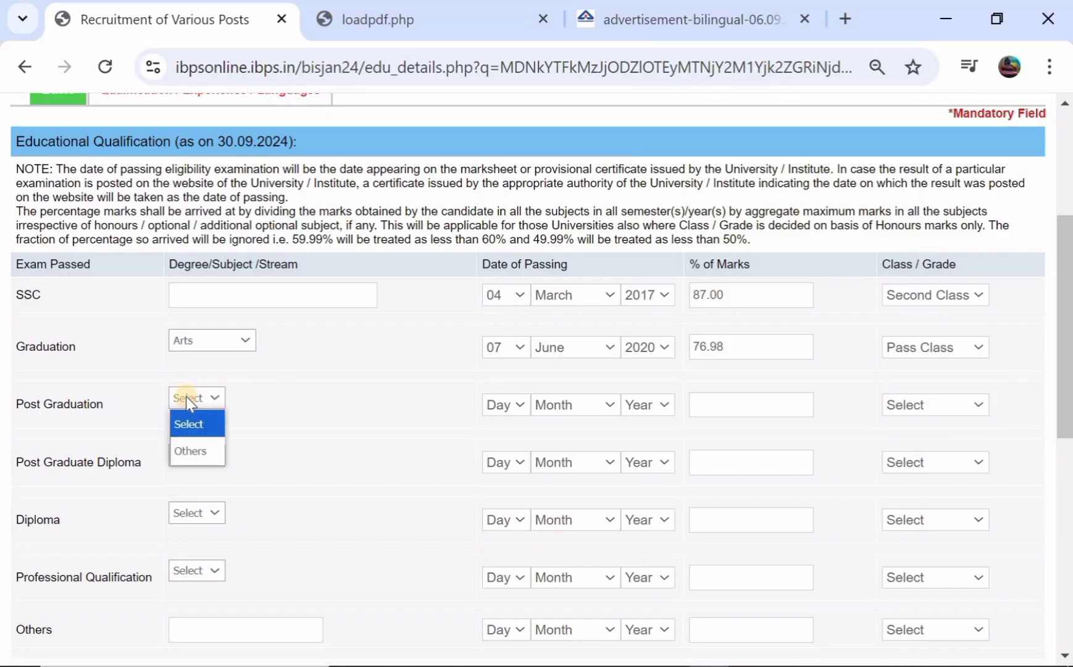
{"action": "left_click", "coordinate": [188, 450]}
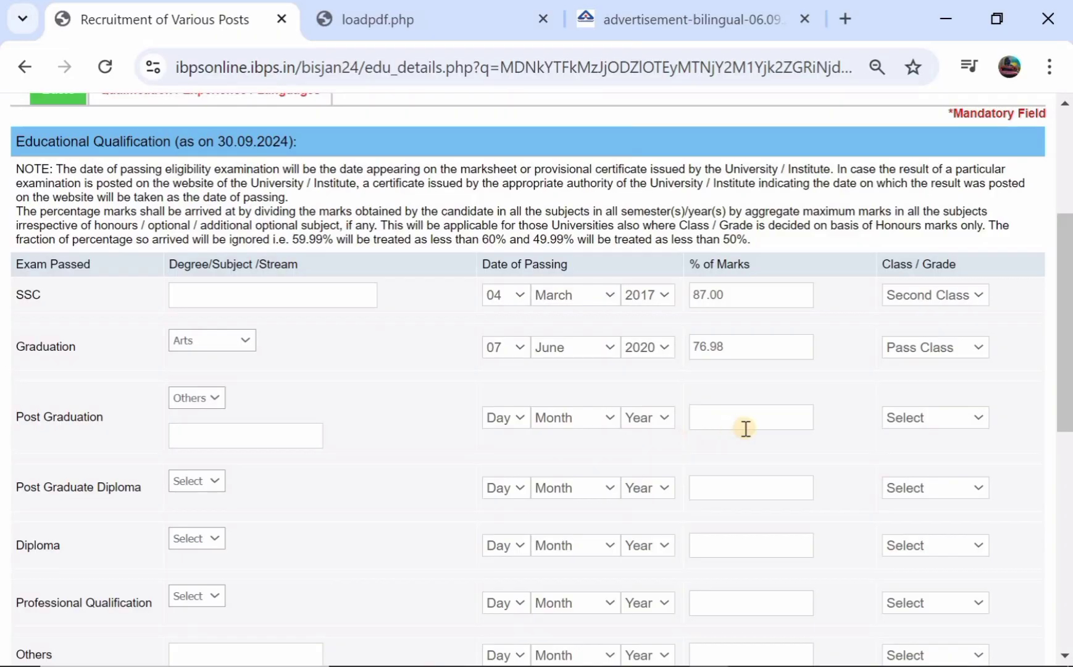
{"action": "left_click", "coordinate": [205, 404]}
{"action": "left_click", "coordinate": [200, 423]}
{"action": "scroll", "coordinate": [249, 439], "scroll_direction": "down", "scroll_amount": 1}
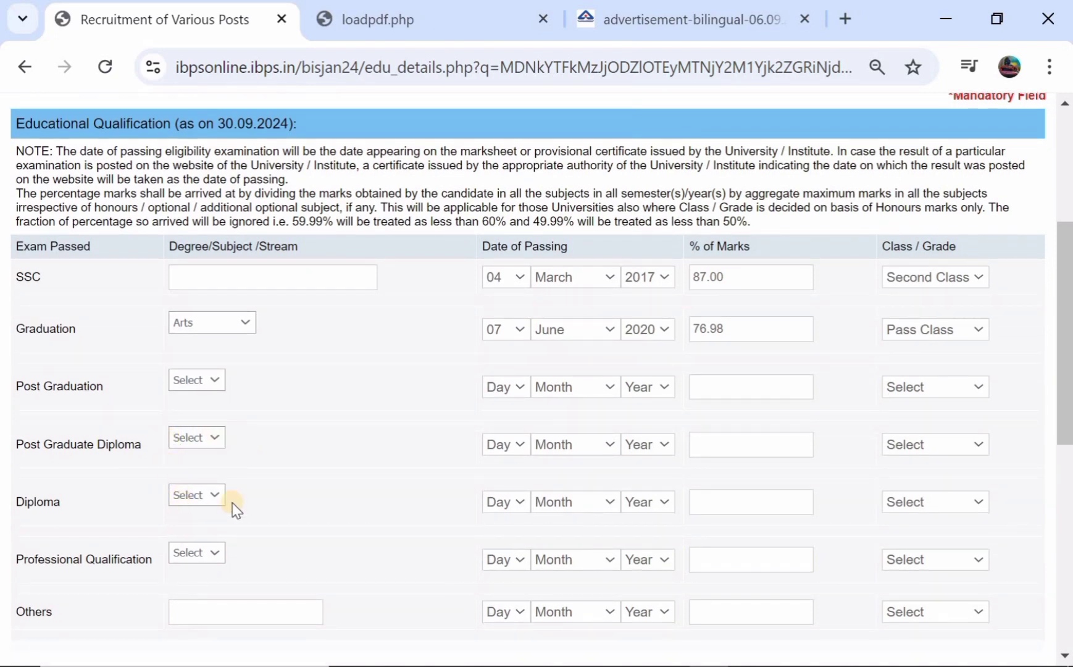
{"action": "scroll", "coordinate": [232, 502], "scroll_direction": "down", "scroll_amount": 1}
{"action": "scroll", "coordinate": [532, 461], "scroll_direction": "down", "scroll_amount": 4}
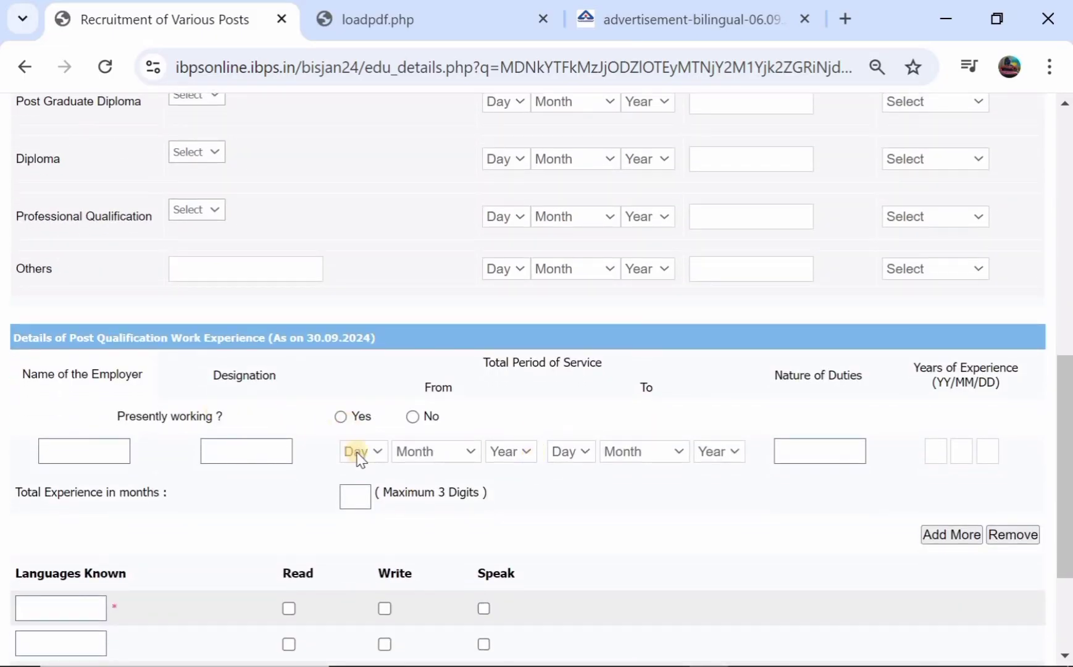
Add ENGLISH as a known language, ticking Read, Write and Speak
{"action": "scroll", "coordinate": [360, 457], "scroll_direction": "down", "scroll_amount": 3}
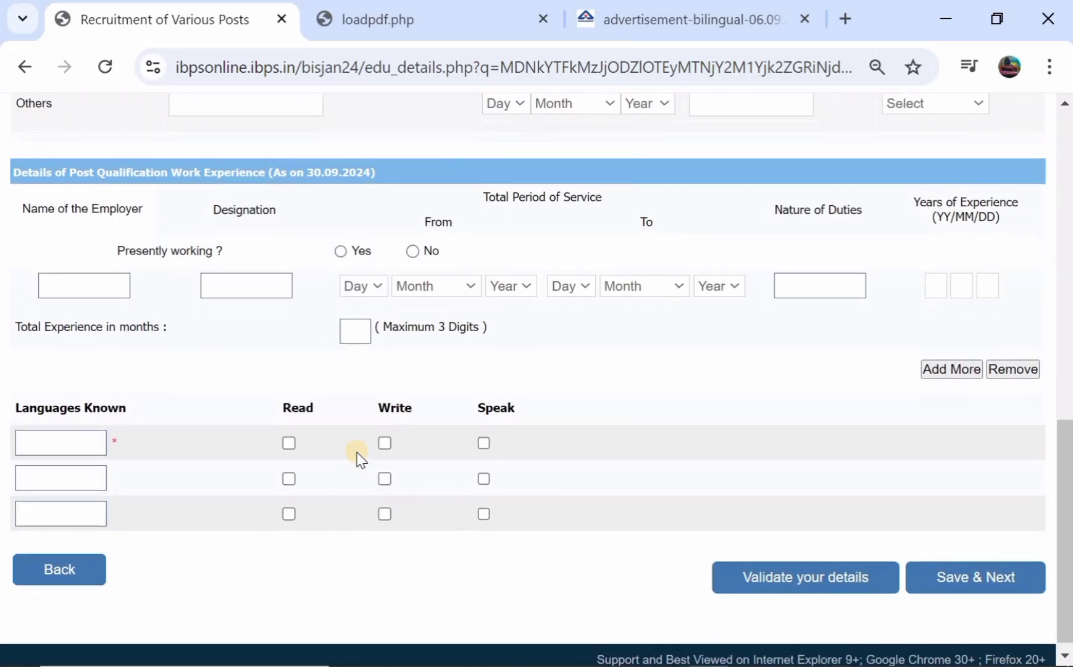
{"action": "left_click", "coordinate": [73, 433]}
{"action": "type", "text": "EN"}
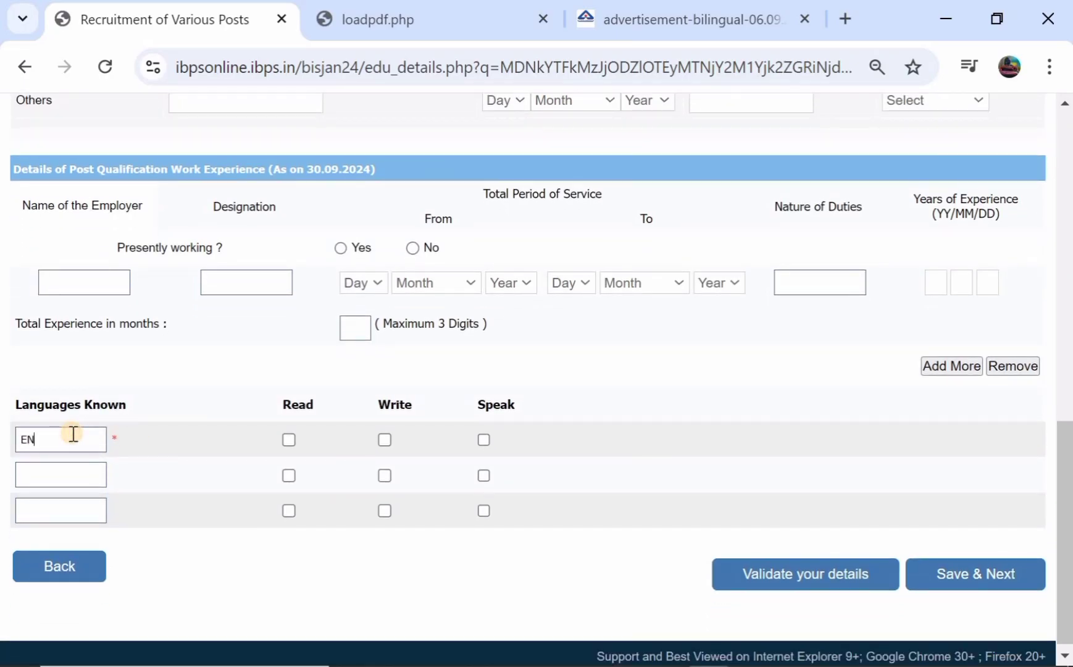
{"action": "type", "text": "GLISH"}
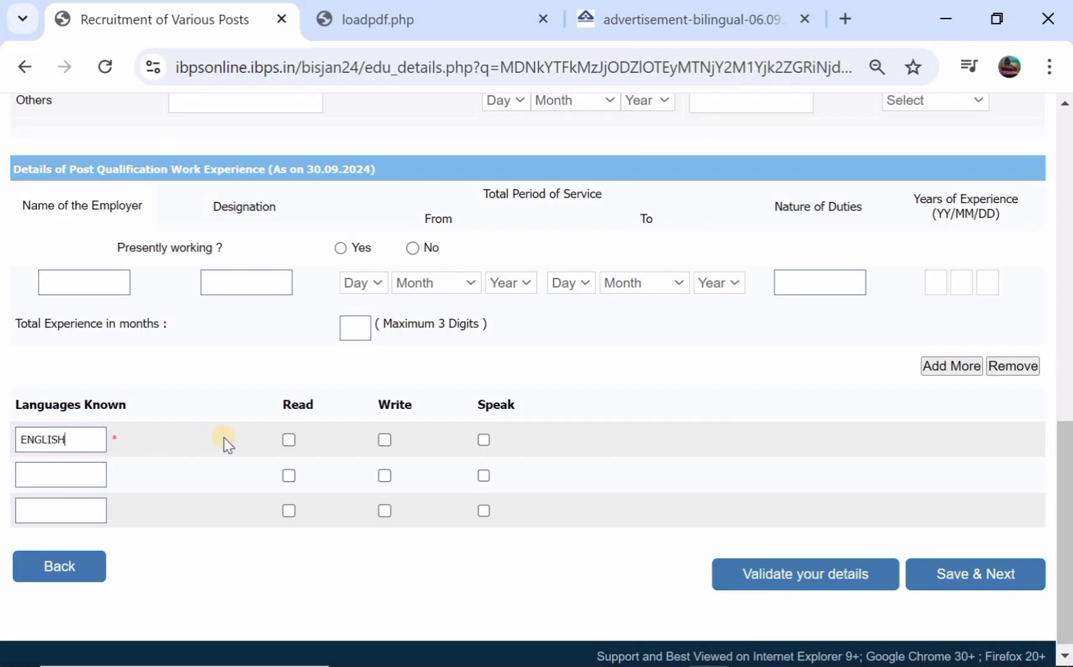
{"action": "left_click", "coordinate": [288, 439]}
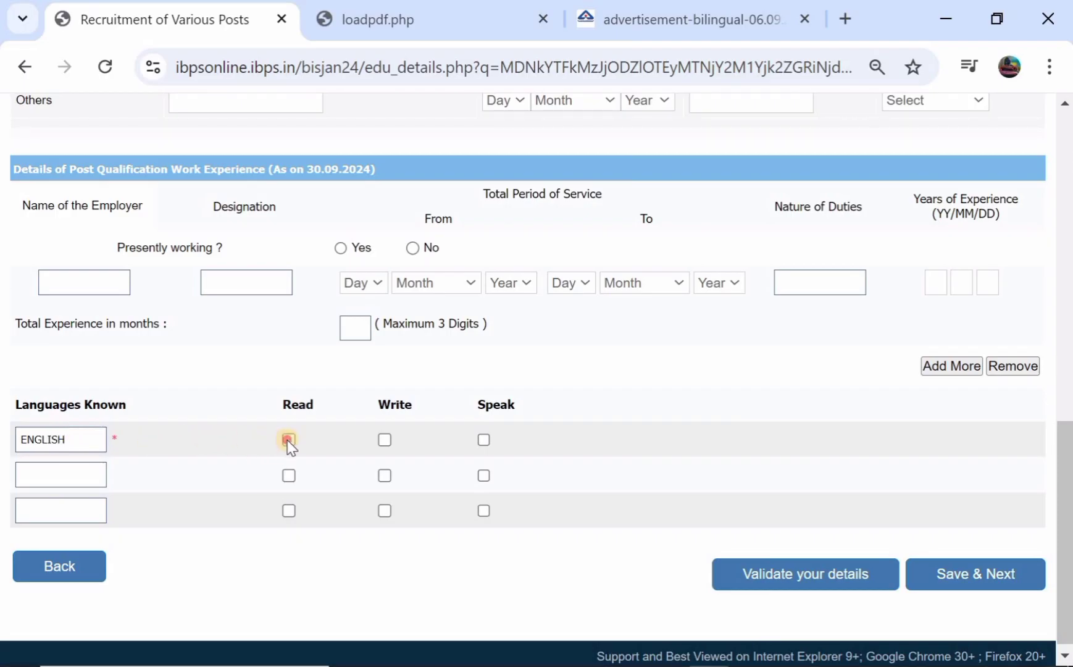
{"action": "left_click", "coordinate": [384, 439]}
{"action": "left_click", "coordinate": [484, 439]}
{"action": "left_click", "coordinate": [33, 439]}
Add TELUGU with Read, Write and Speak, then validate the details
{"action": "left_click", "coordinate": [32, 468]}
{"action": "type", "text": "HELUGU"}
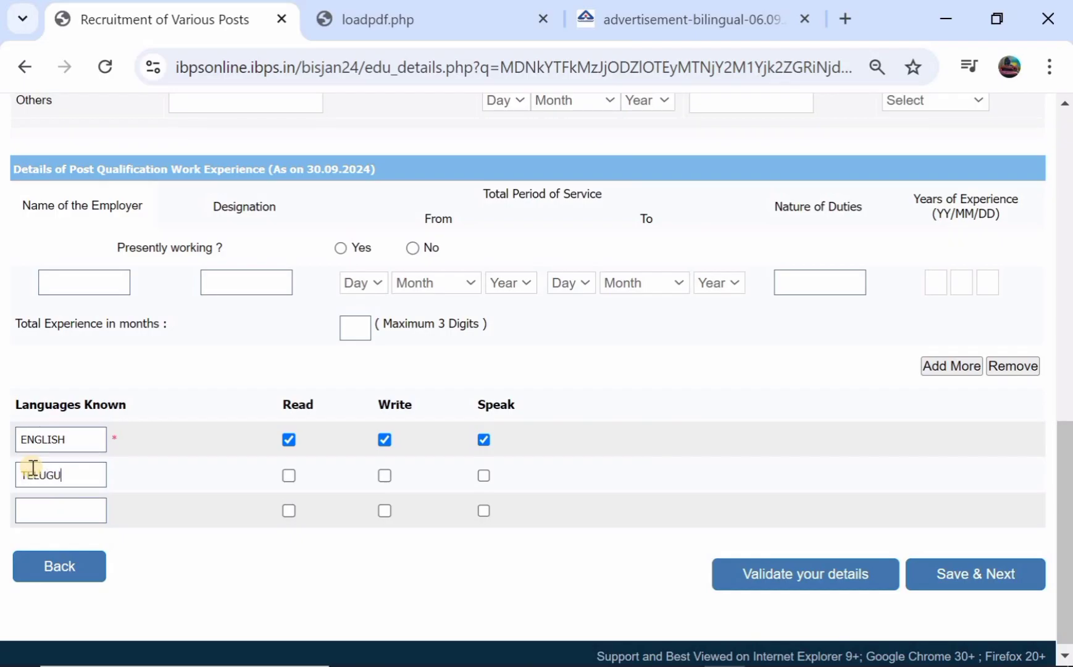
{"action": "left_click", "coordinate": [288, 475]}
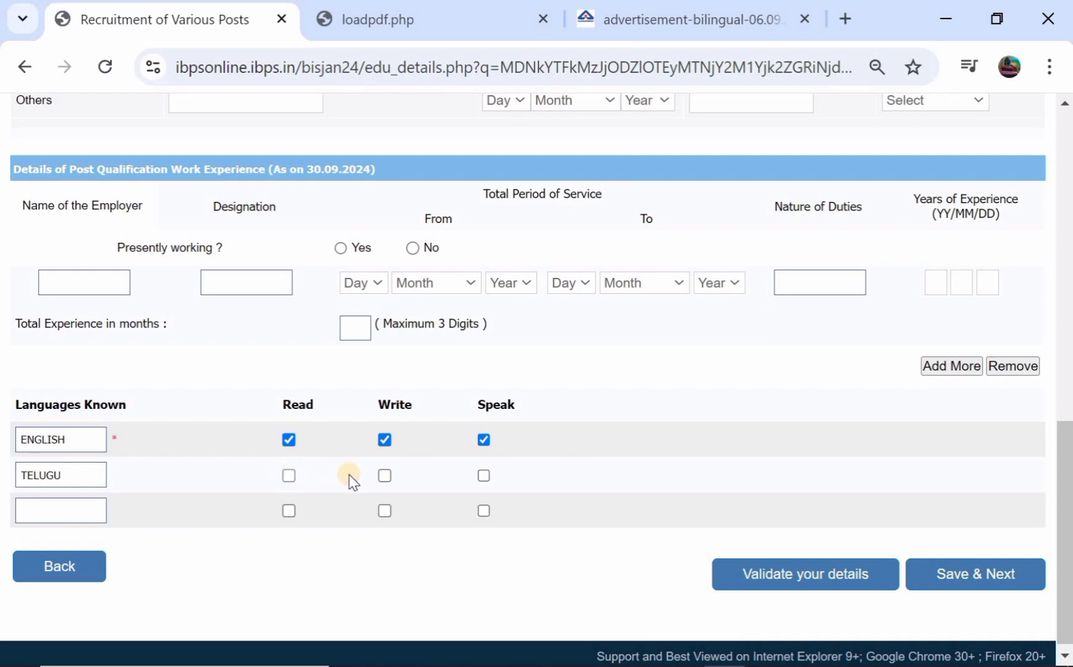
{"action": "left_click", "coordinate": [387, 476]}
{"action": "left_click", "coordinate": [484, 476]}
{"action": "left_click", "coordinate": [761, 575]}
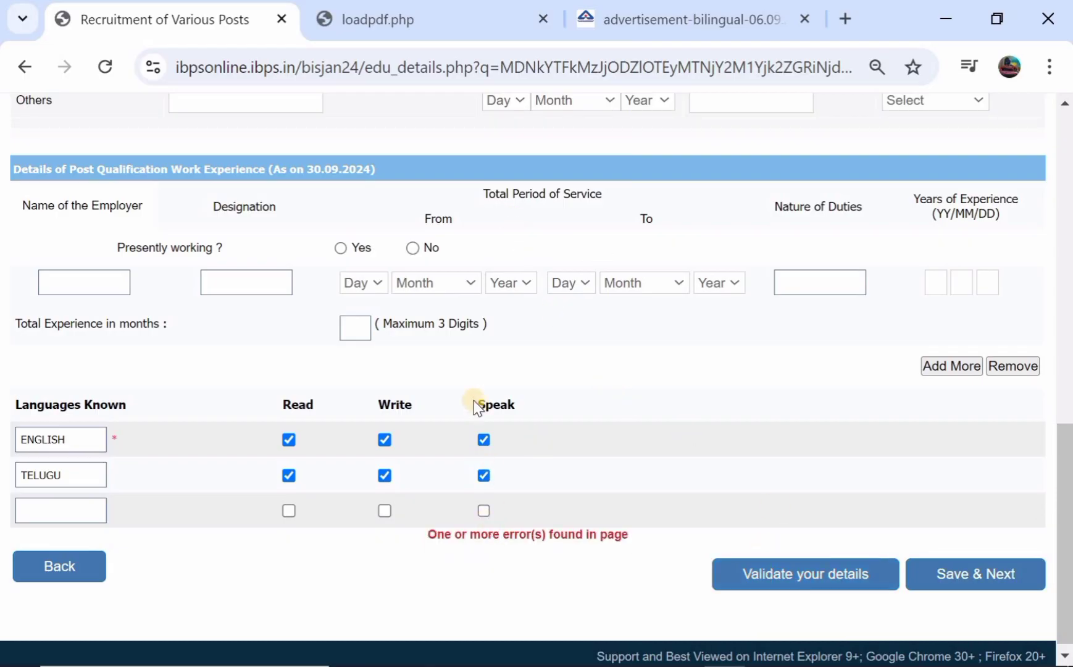
Save the details and review the registration preview to the end
{"action": "scroll", "coordinate": [473, 400], "scroll_direction": "up", "scroll_amount": 1}
{"action": "scroll", "coordinate": [473, 400], "scroll_direction": "down", "scroll_amount": 1}
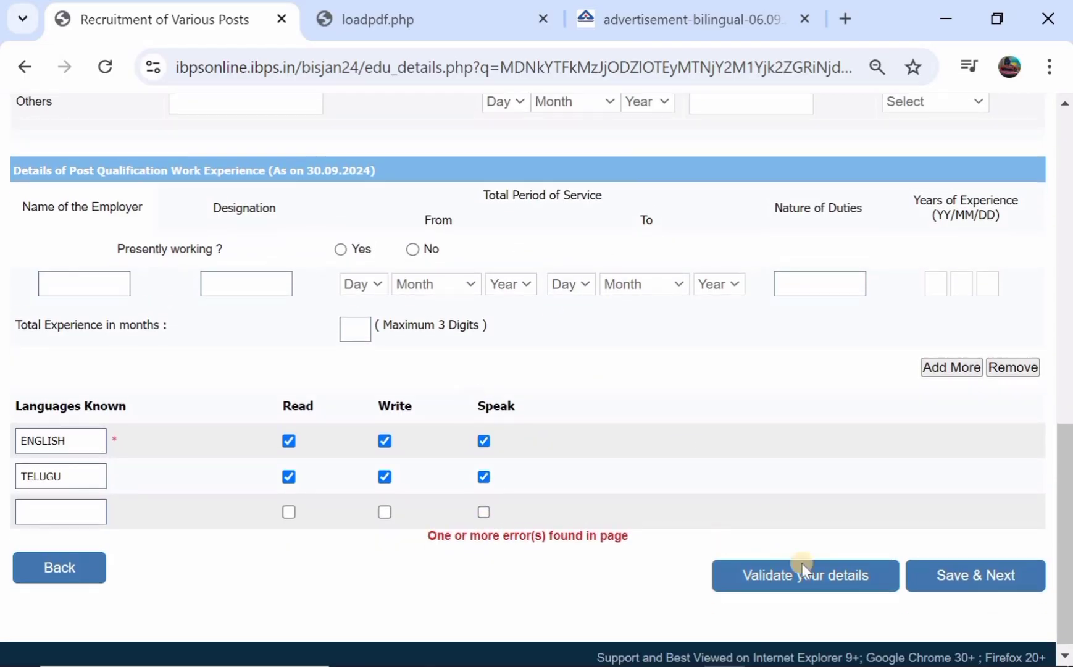
{"action": "left_click", "coordinate": [958, 580]}
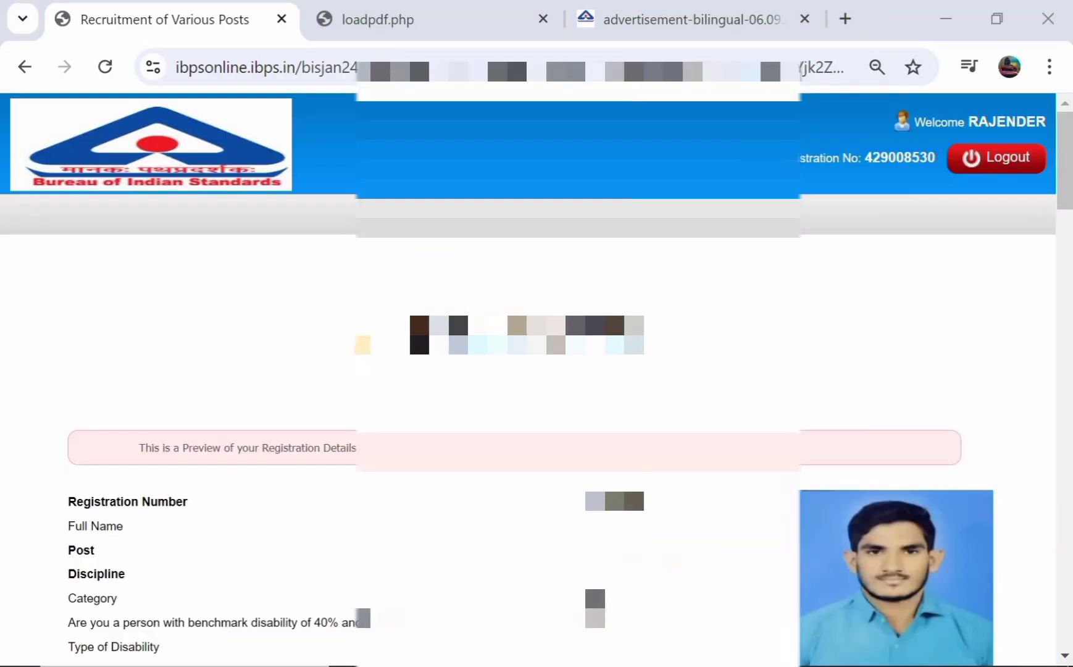
{"action": "scroll", "coordinate": [363, 344], "scroll_direction": "down", "scroll_amount": 4}
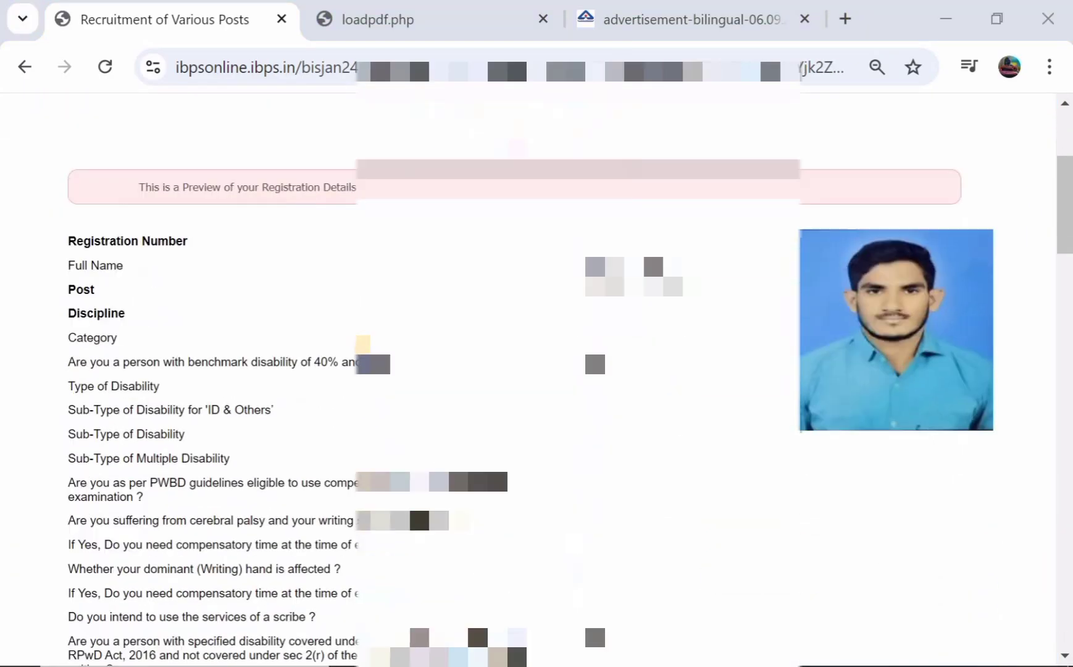
{"action": "scroll", "coordinate": [363, 344], "scroll_direction": "down", "scroll_amount": 4}
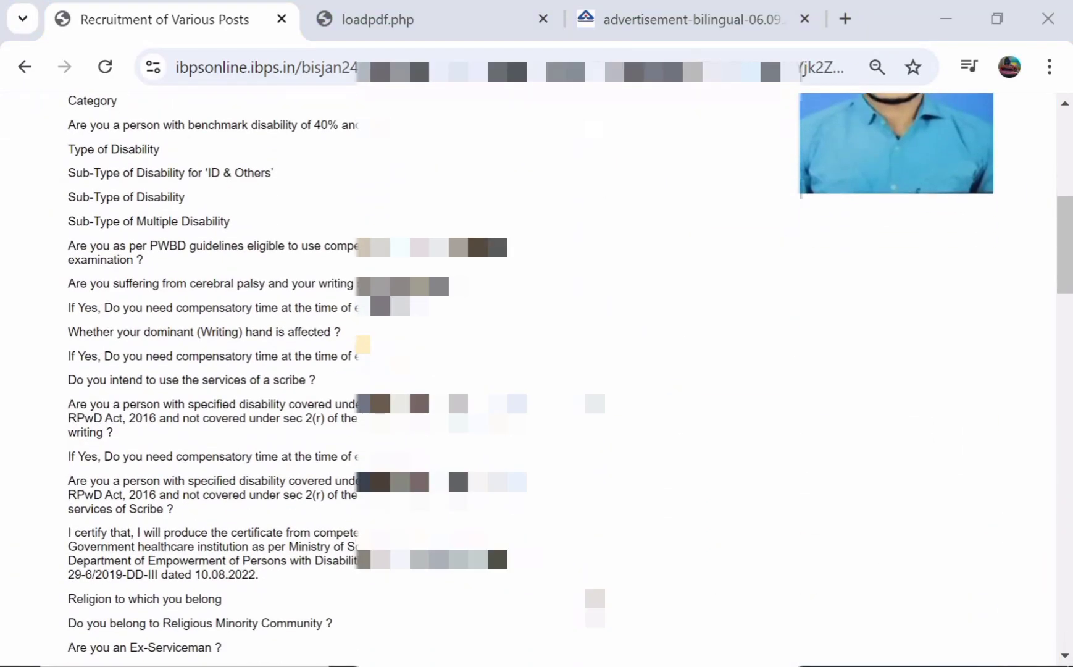
{"action": "scroll", "coordinate": [456, 466], "scroll_direction": "down", "scroll_amount": 4}
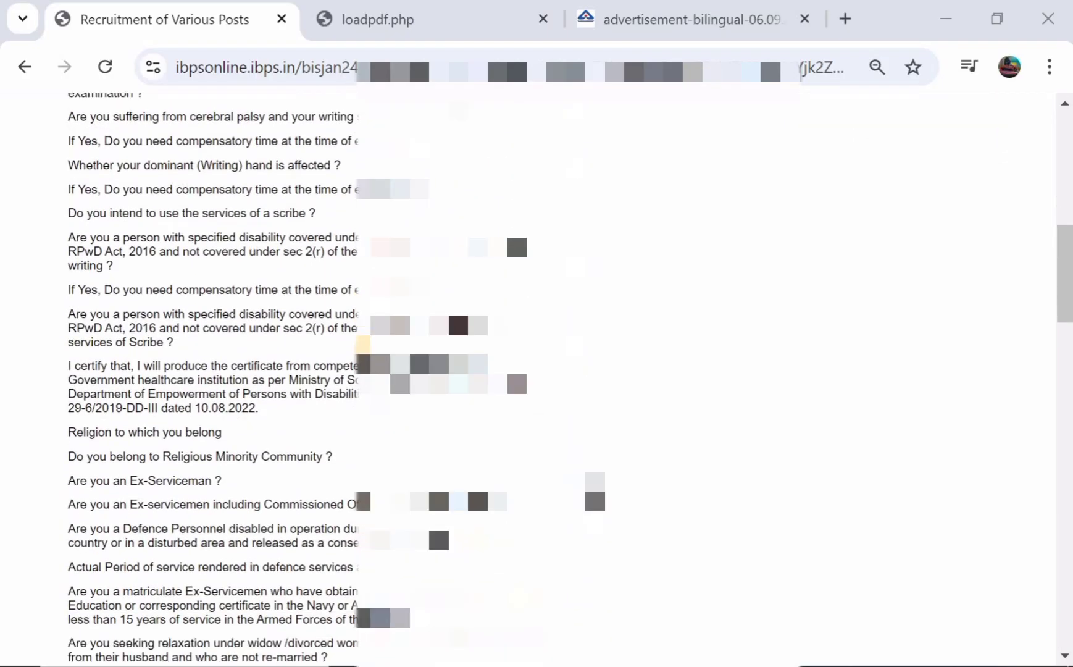
{"action": "scroll", "coordinate": [456, 380], "scroll_direction": "down", "scroll_amount": 4}
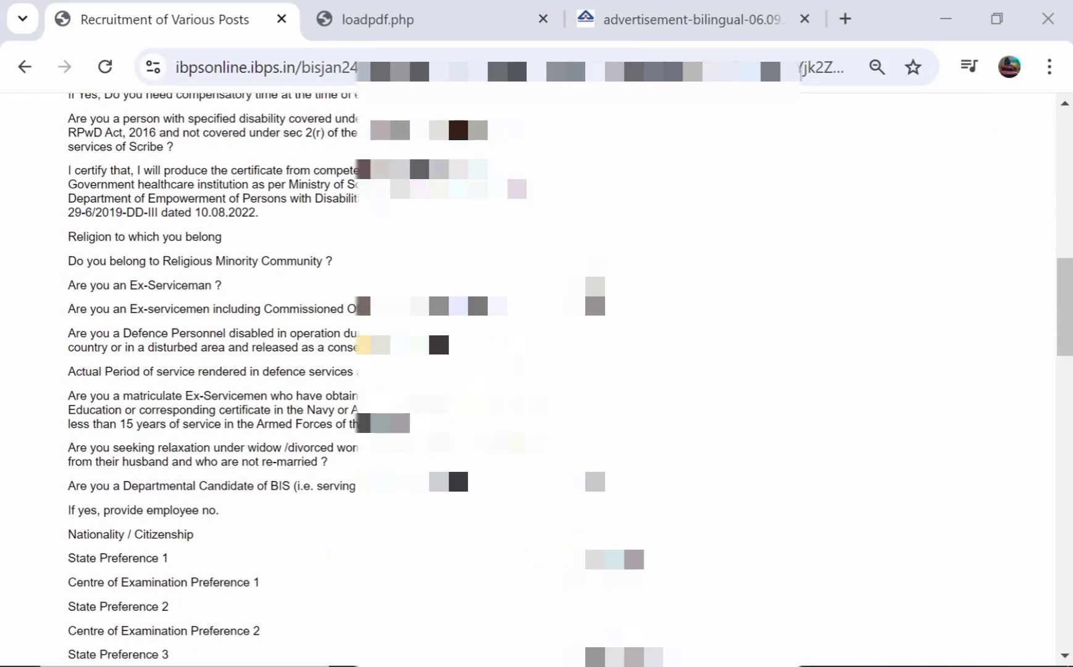
{"action": "scroll", "coordinate": [366, 348], "scroll_direction": "down", "scroll_amount": 20}
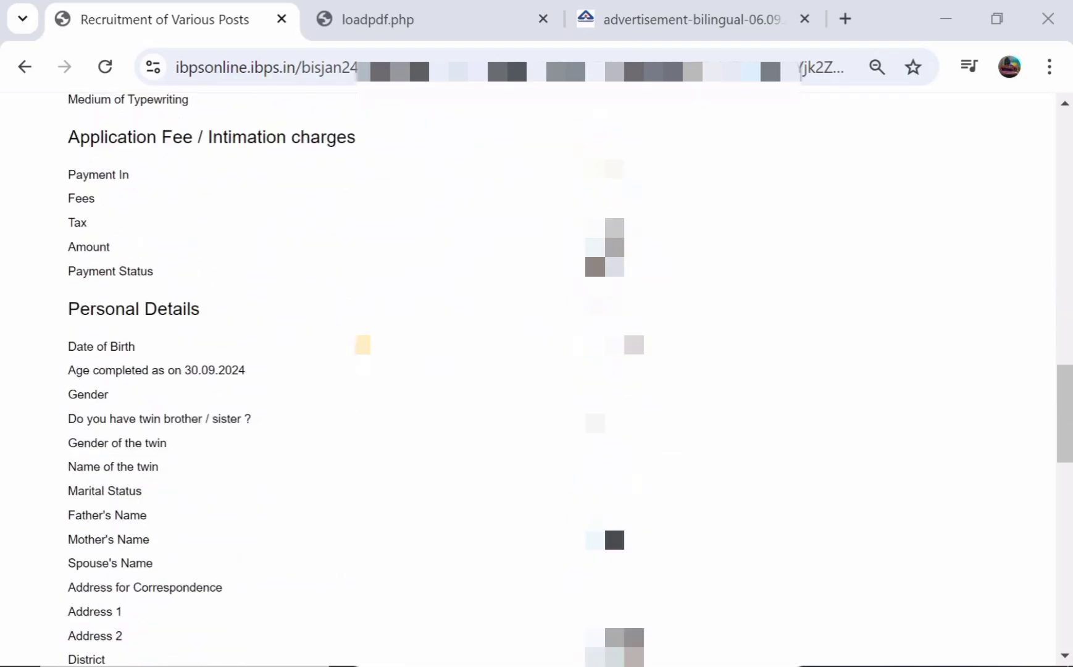
{"action": "scroll", "coordinate": [366, 349], "scroll_direction": "down", "scroll_amount": 6}
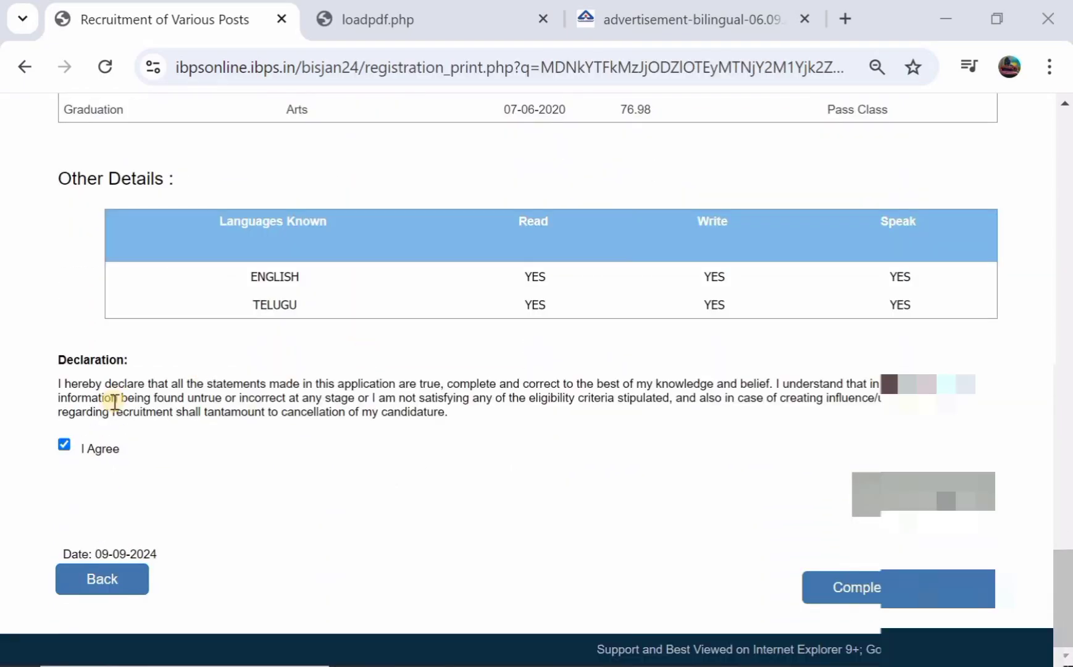
{"action": "left_click", "coordinate": [70, 444]}
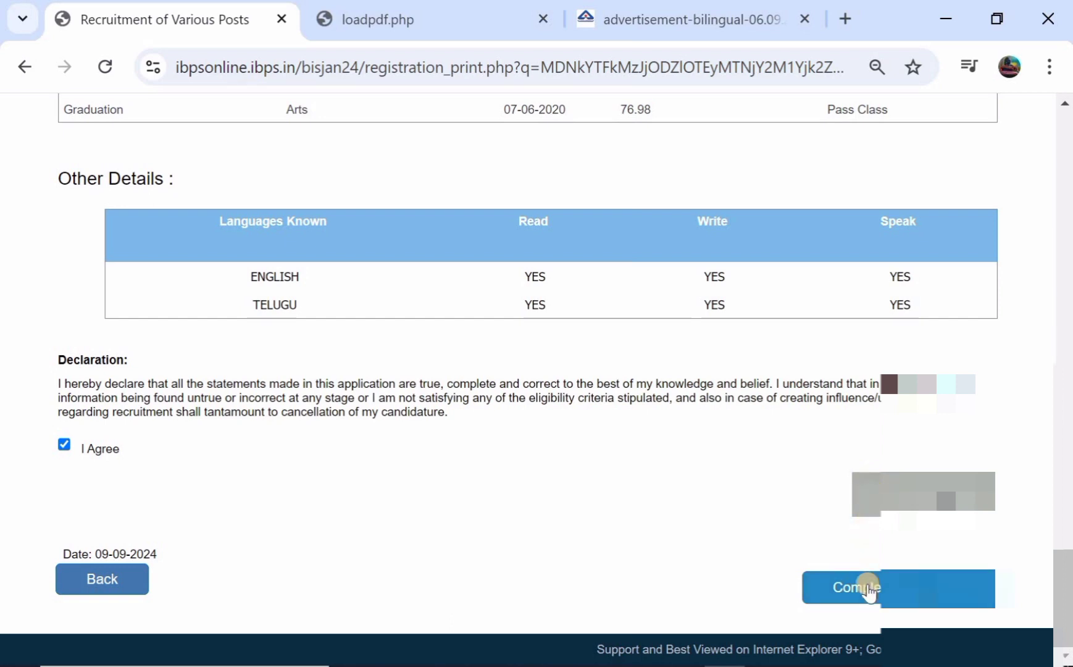
Complete the registration and confirm both notices to proceed to document upload
{"action": "left_click", "coordinate": [869, 591]}
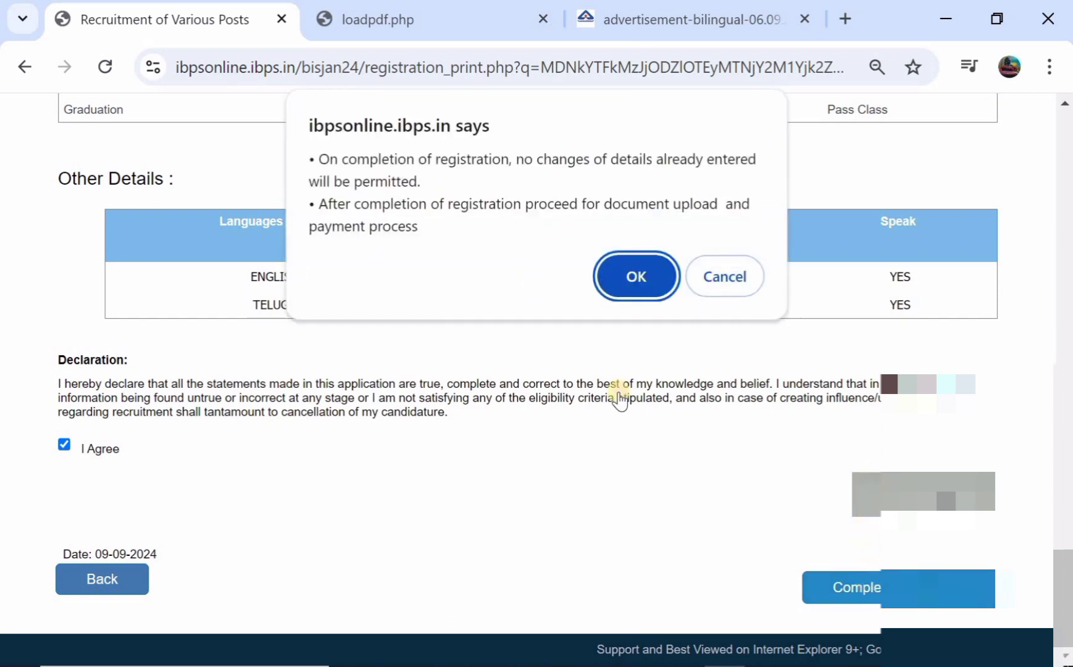
{"action": "left_click", "coordinate": [637, 271]}
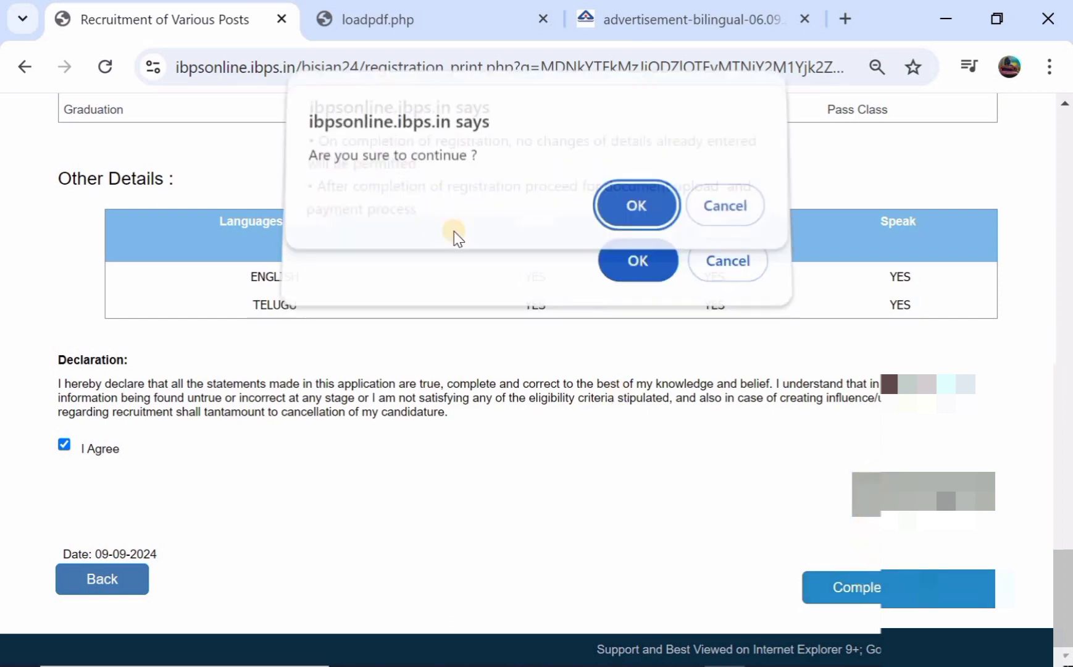
{"action": "left_click", "coordinate": [658, 217]}
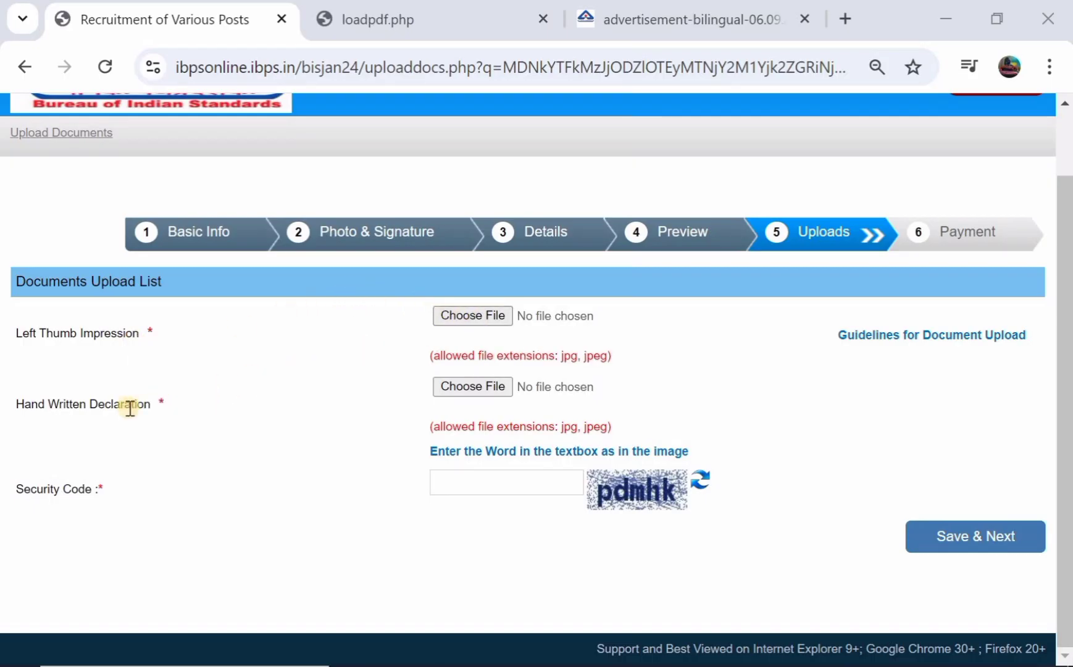
{"action": "left_click", "coordinate": [664, 34]}
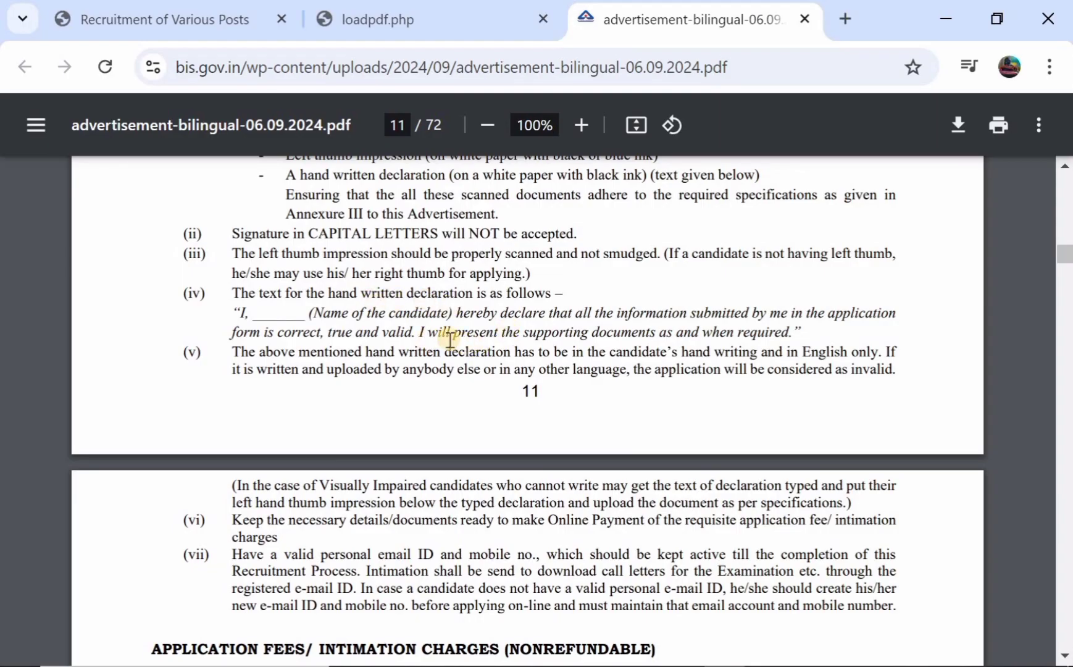
Return to the application form after reading page 11's thumb impression and declaration instructions
{"action": "left_click", "coordinate": [211, 29]}
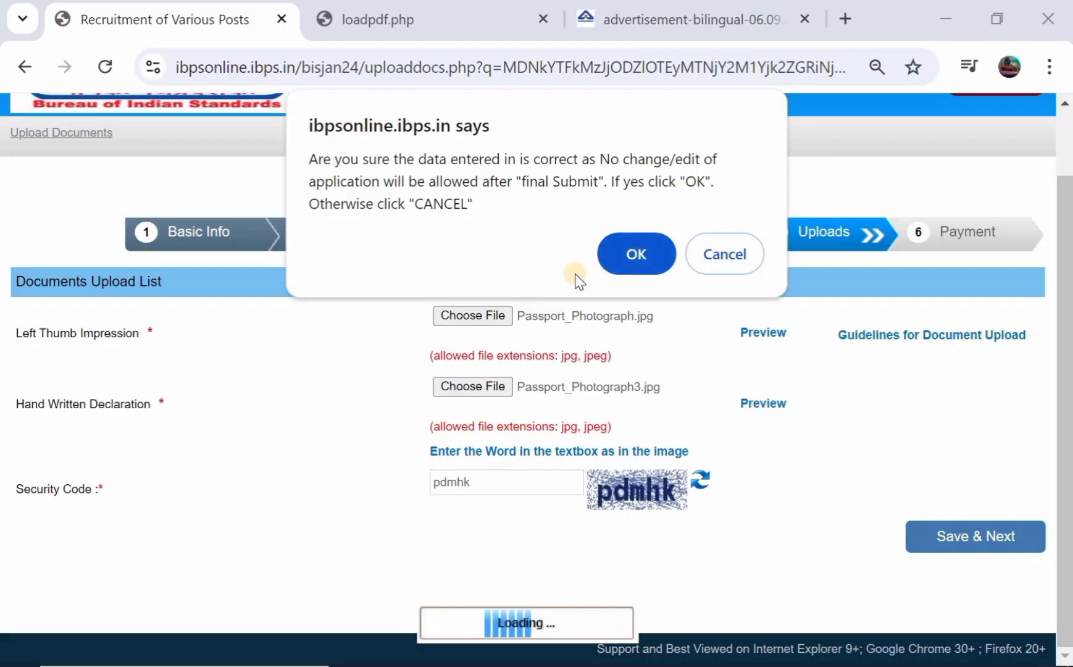
Submit the uploaded documents and confirm proceeding to the payment gateway for the 500.00 fee
{"action": "left_click", "coordinate": [623, 253]}
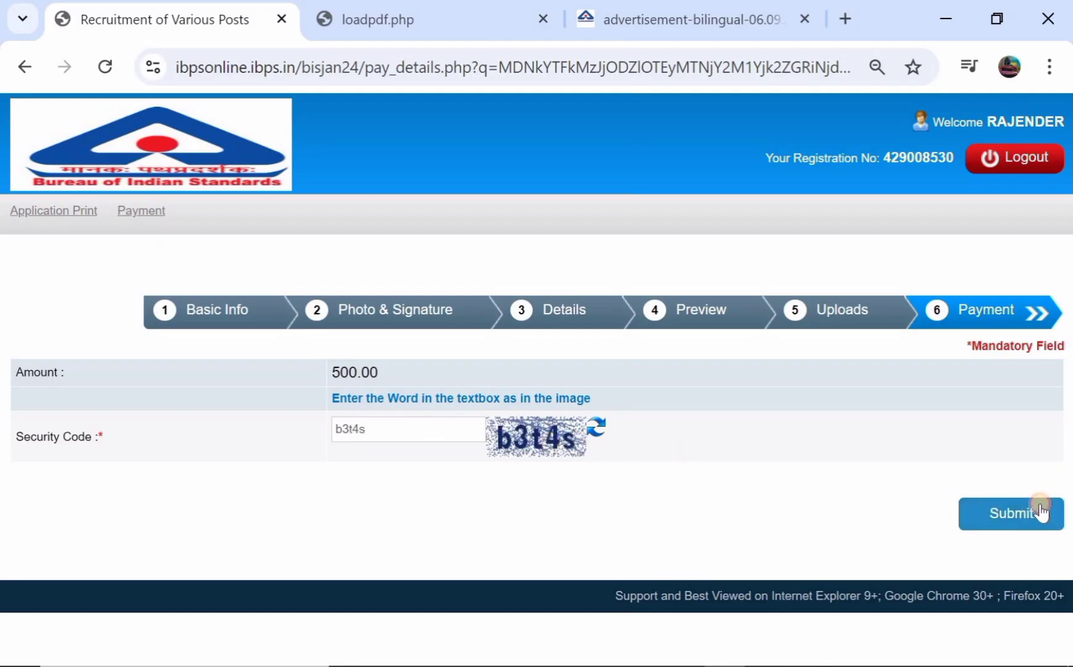
{"action": "left_click", "coordinate": [968, 484]}
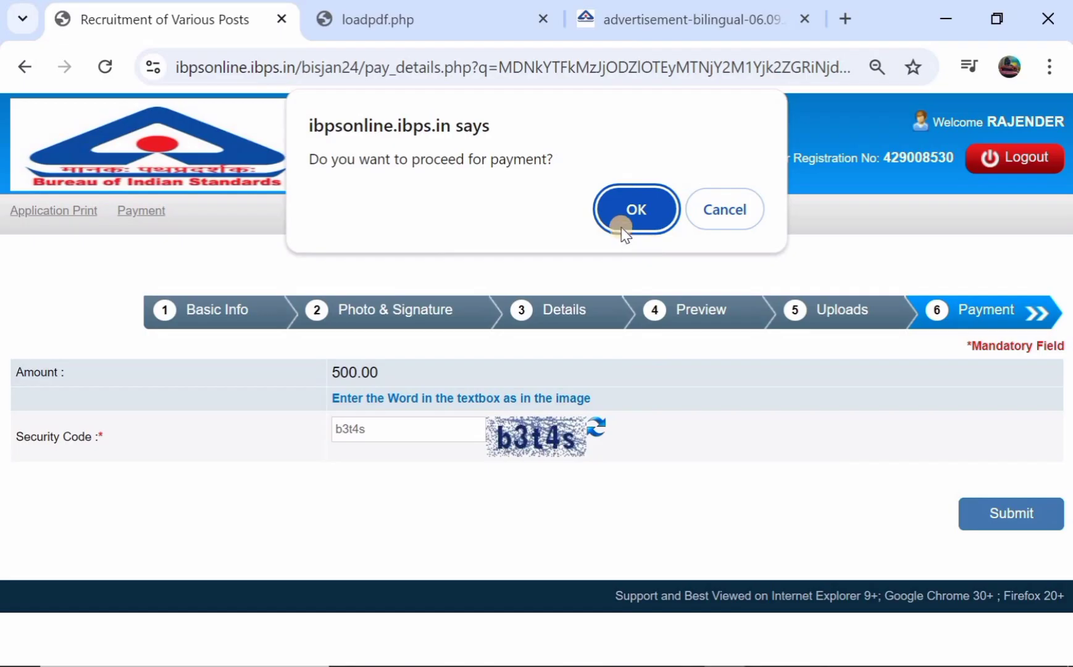
{"action": "left_click", "coordinate": [621, 206]}
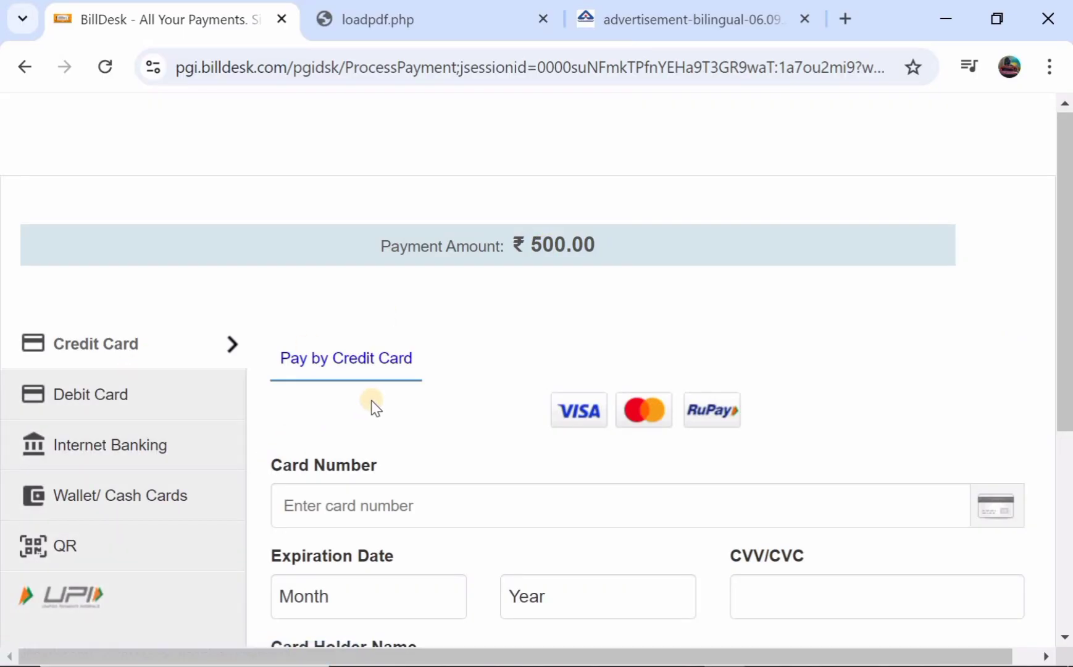
Choose Debit Card as the payment method for the ₹500.00 fee and start entering the card number
{"action": "scroll", "coordinate": [340, 404], "scroll_direction": "down", "scroll_amount": 1}
{"action": "left_click", "coordinate": [144, 325]}
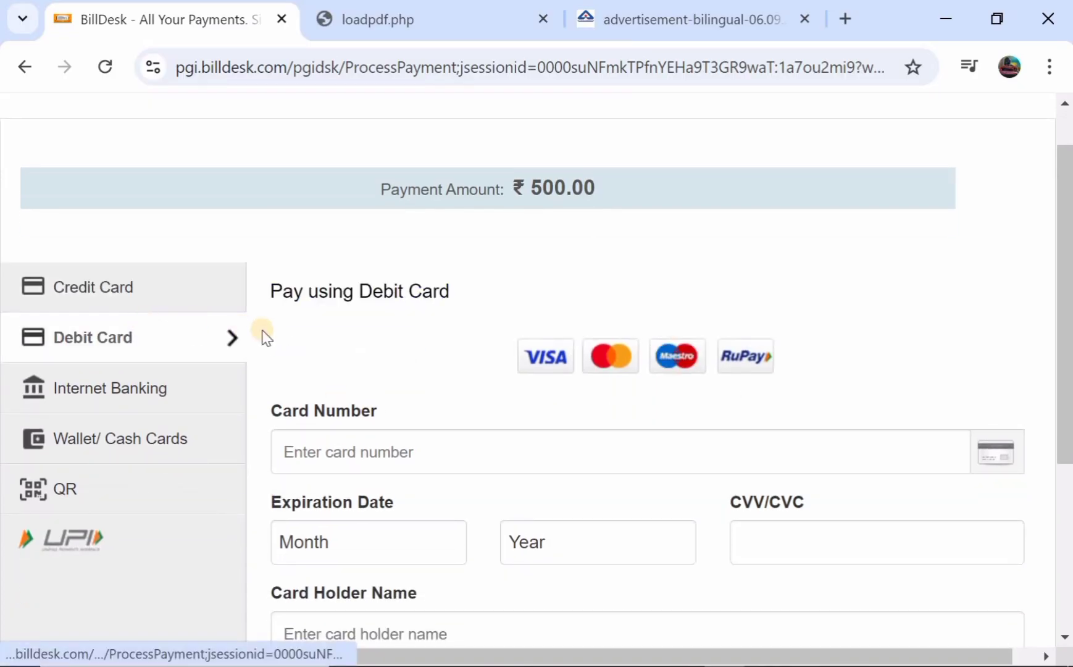
{"action": "left_click", "coordinate": [337, 438]}
{"action": "scroll", "coordinate": [337, 438], "scroll_direction": "down", "scroll_amount": 1}
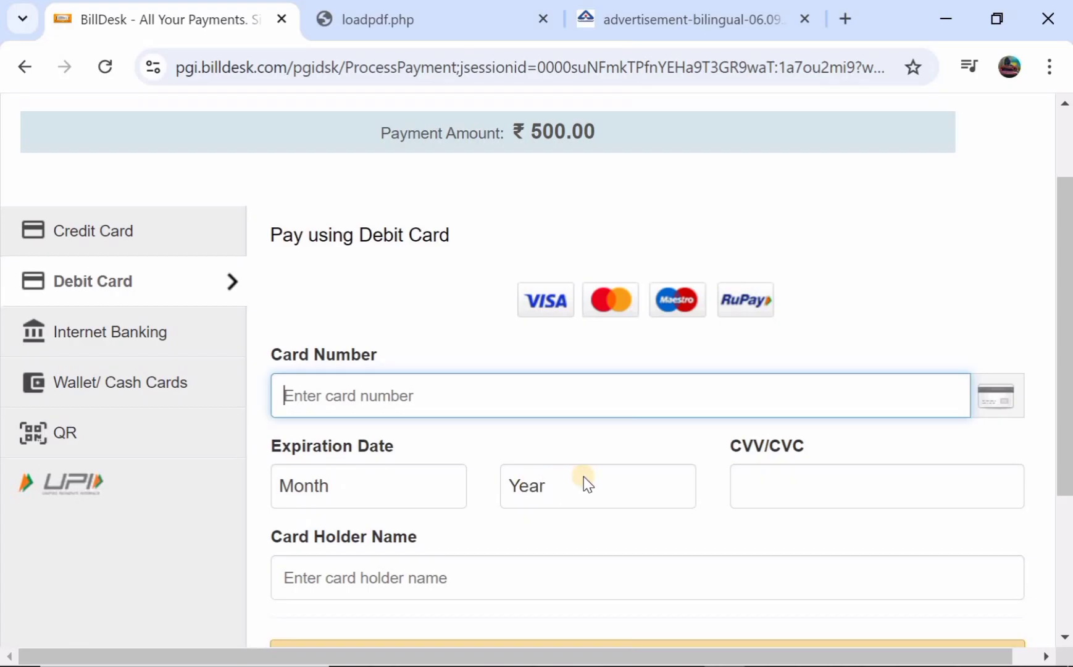
{"action": "scroll", "coordinate": [721, 485], "scroll_direction": "down", "scroll_amount": 2}
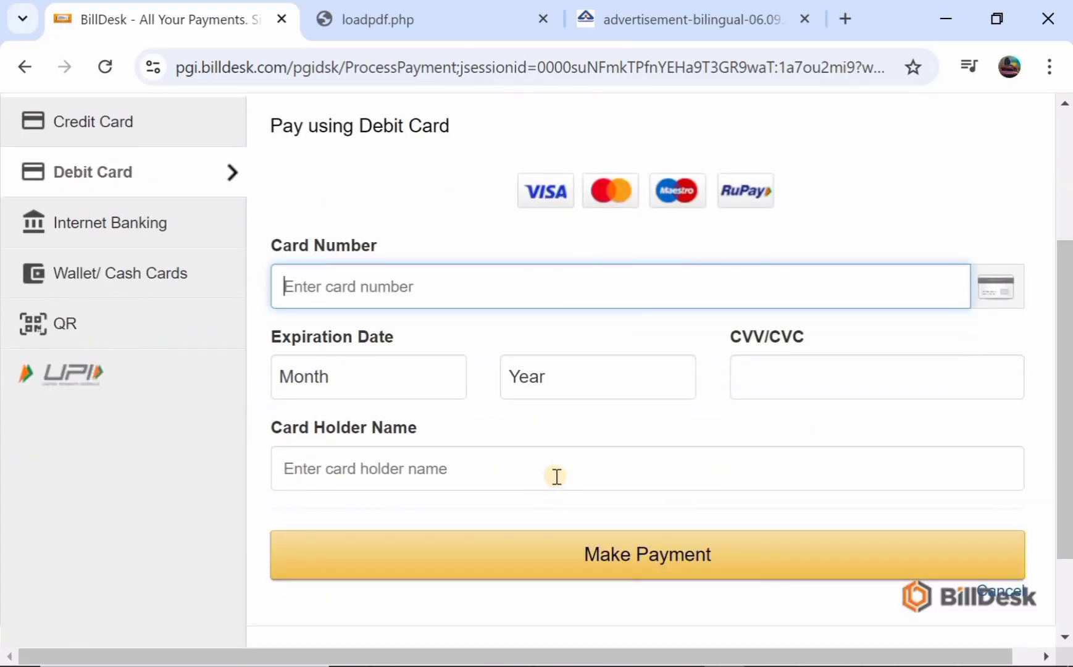
{"action": "scroll", "coordinate": [556, 476], "scroll_direction": "down", "scroll_amount": 1}
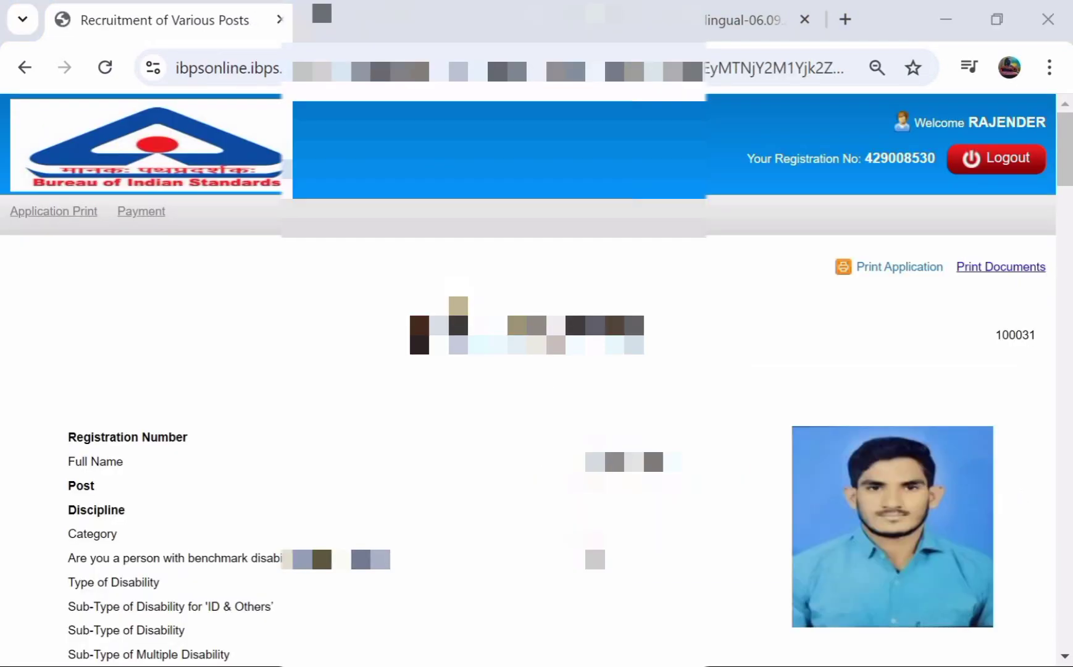
Scroll through the Application Print page to review the candidate's details and photo
{"action": "scroll", "coordinate": [651, 445], "scroll_direction": "down", "scroll_amount": 1}
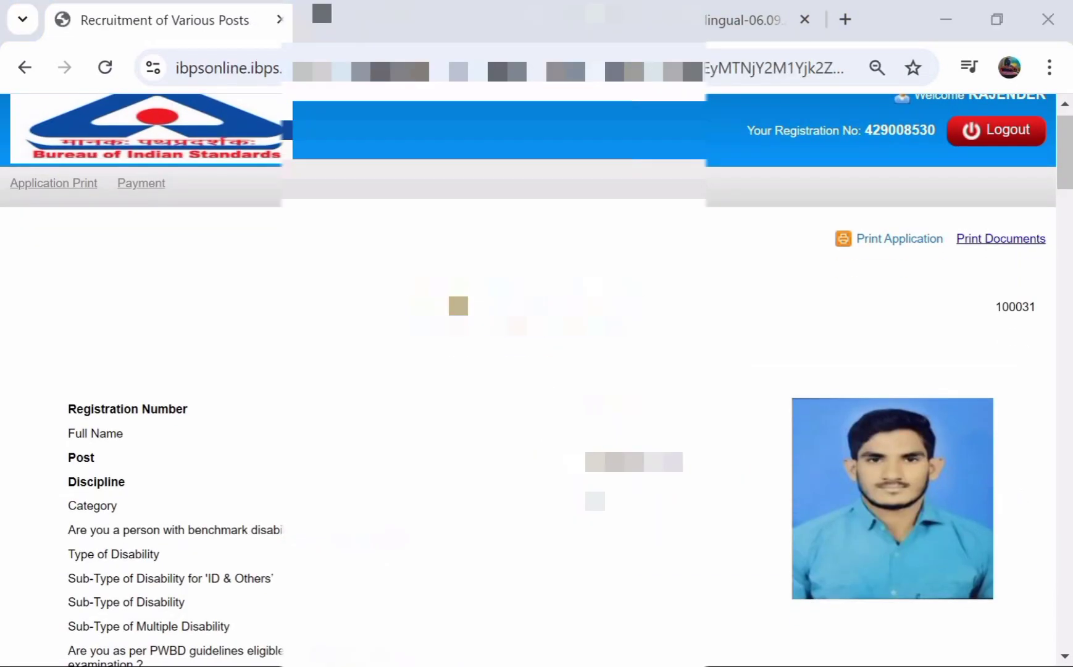
{"action": "scroll", "coordinate": [536, 380], "scroll_direction": "down", "scroll_amount": 1}
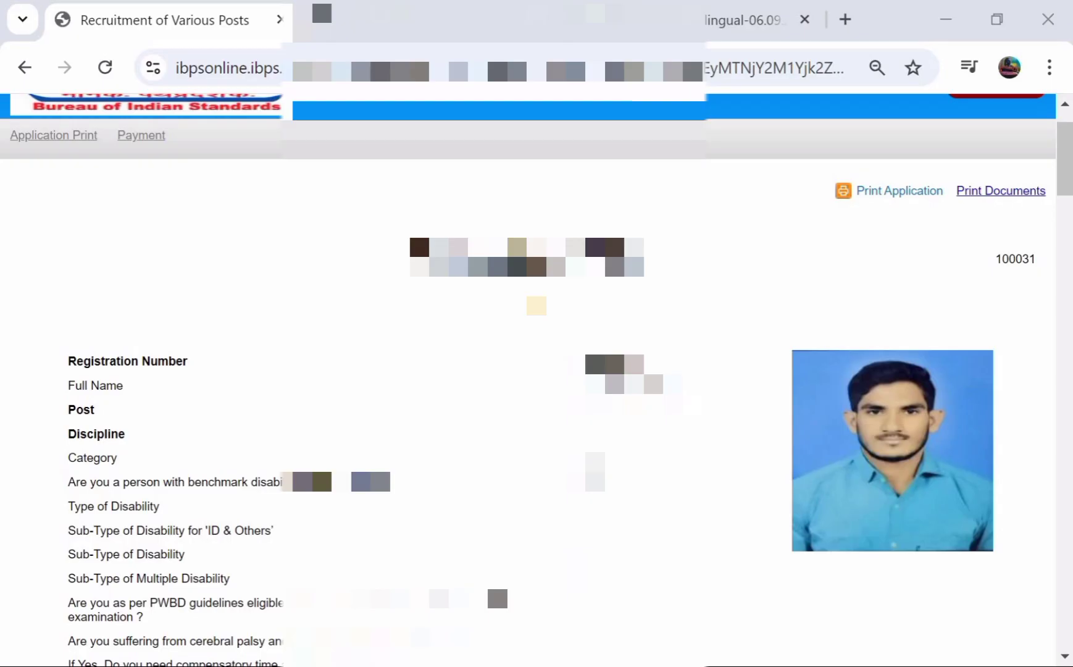
{"action": "scroll", "coordinate": [536, 379], "scroll_direction": "down", "scroll_amount": 1}
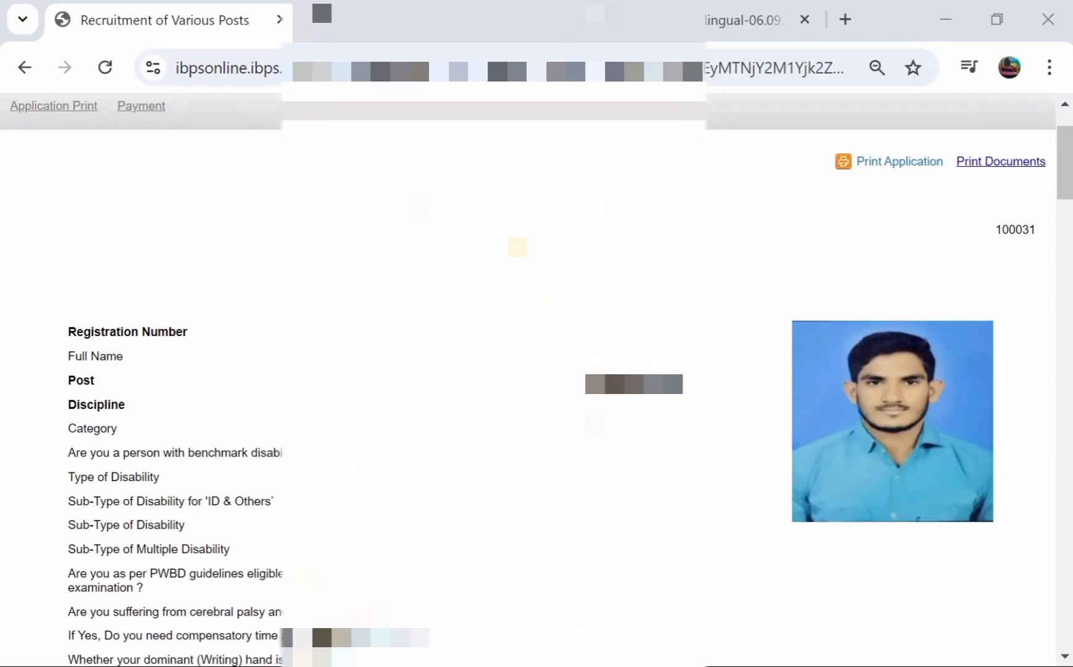
{"action": "scroll", "coordinate": [536, 380], "scroll_direction": "down", "scroll_amount": 3}
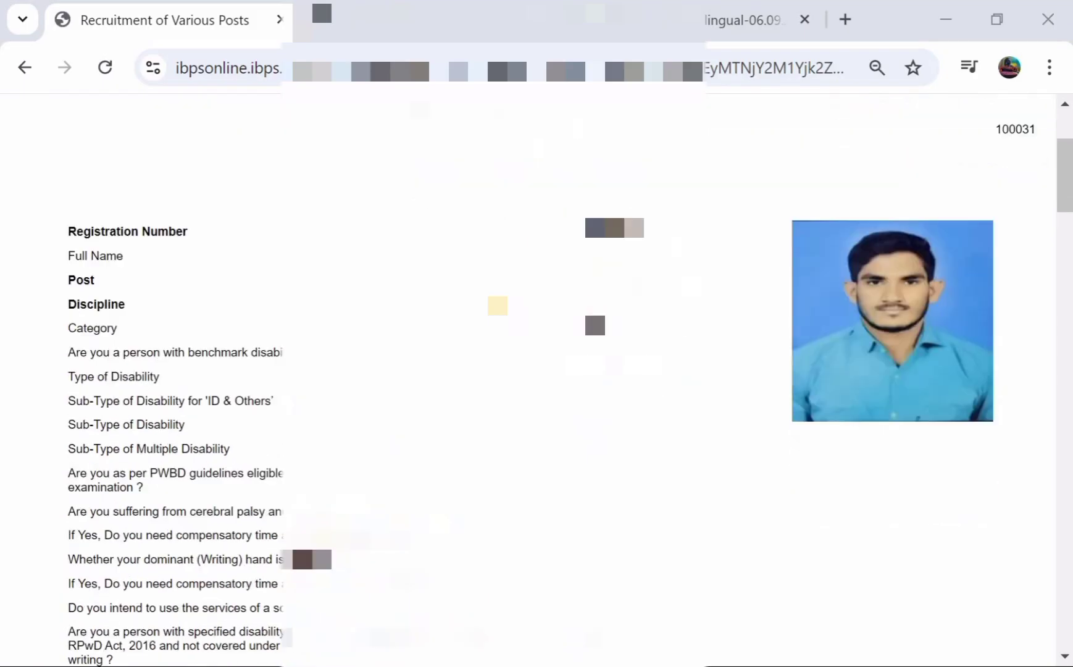
{"action": "scroll", "coordinate": [536, 380], "scroll_direction": "up", "scroll_amount": 1}
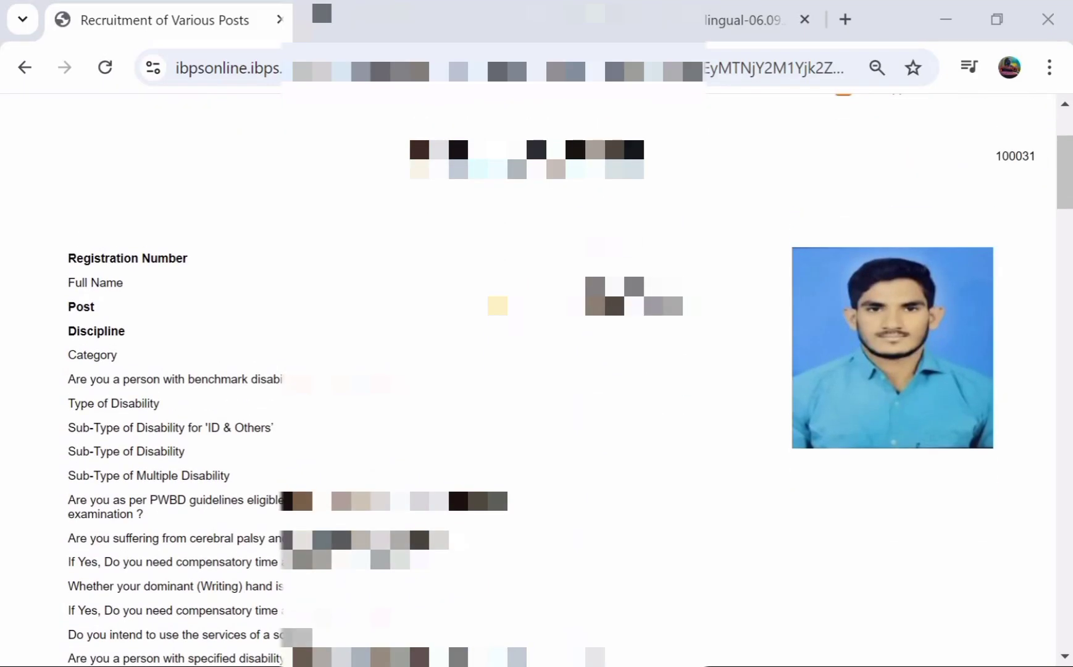
{"action": "scroll", "coordinate": [537, 380], "scroll_direction": "up", "scroll_amount": 3}
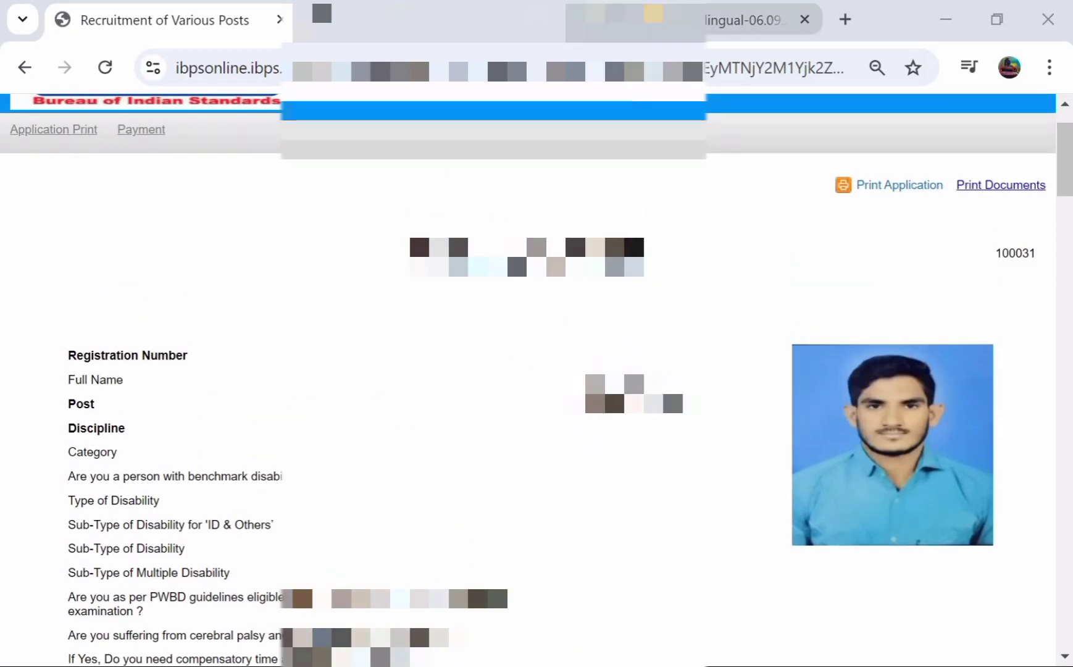
Switch to the advertisement-bilingual PDF and look over page 1, Advertisement No. 01/2024/ESTT
{"action": "left_click", "coordinate": [653, 14]}
{"action": "scroll", "coordinate": [518, 264], "scroll_direction": "down", "scroll_amount": 2}
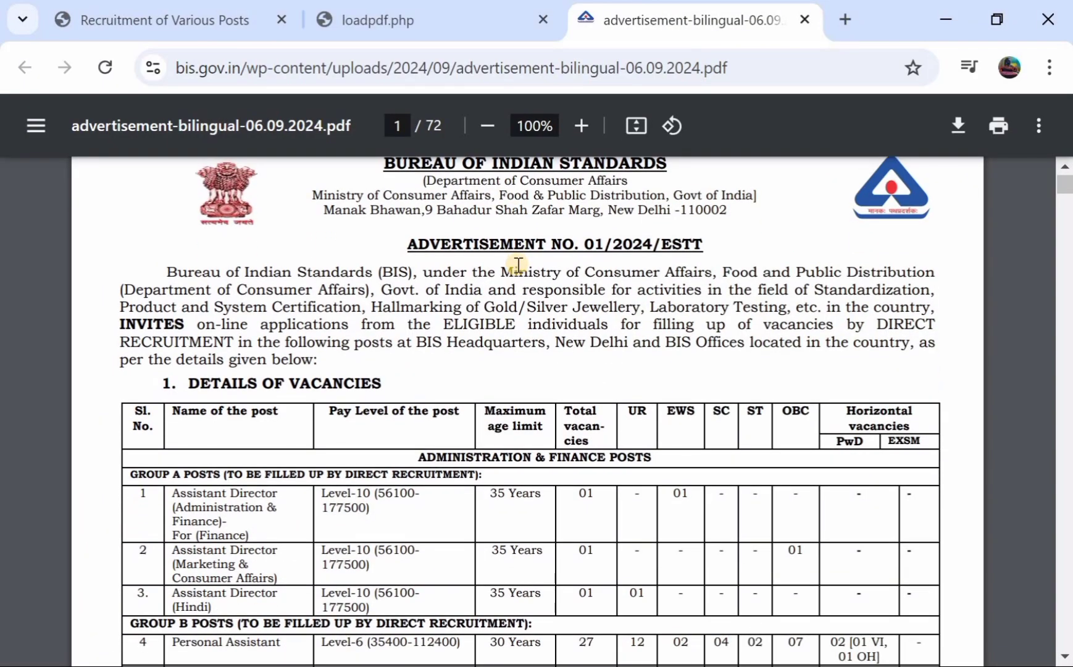
{"action": "scroll", "coordinate": [518, 264], "scroll_direction": "down", "scroll_amount": 2}
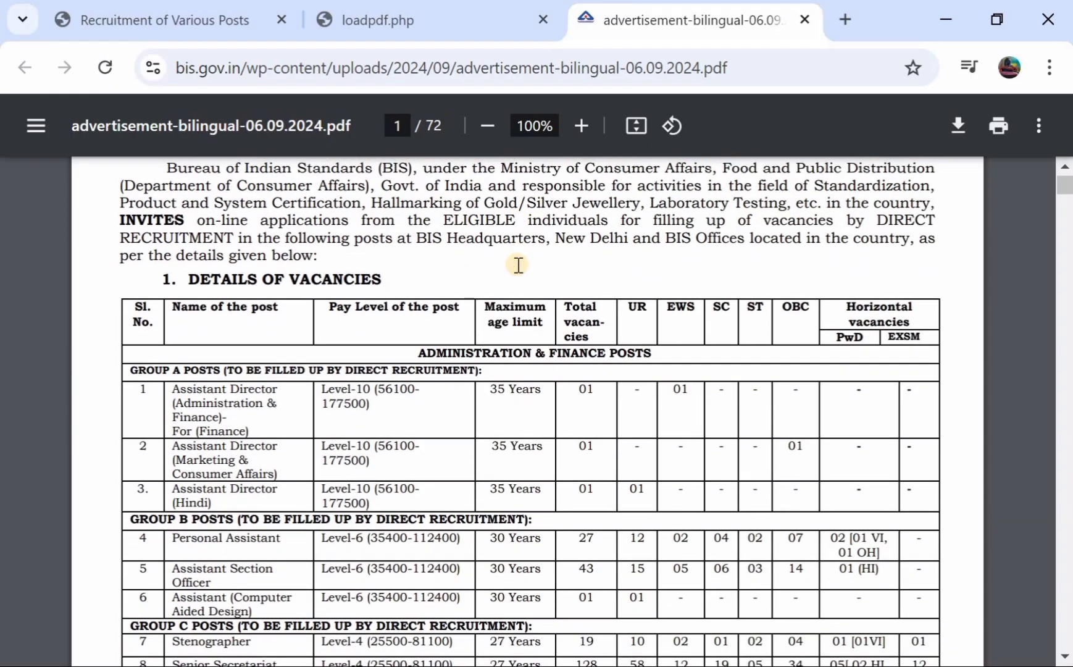
{"action": "scroll", "coordinate": [519, 264], "scroll_direction": "up", "scroll_amount": 4}
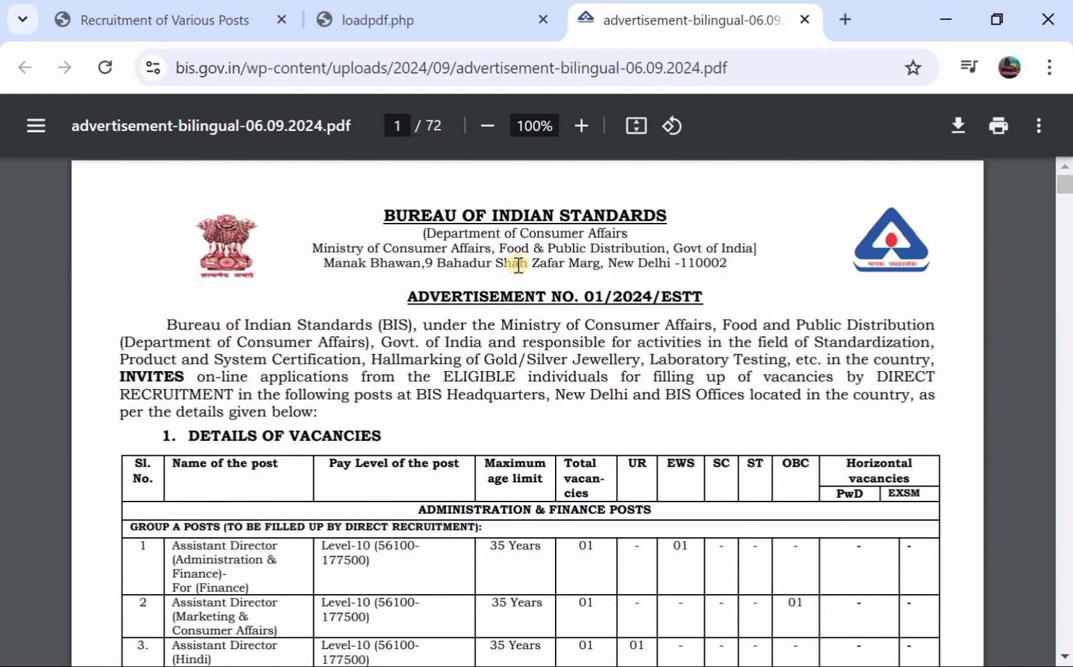